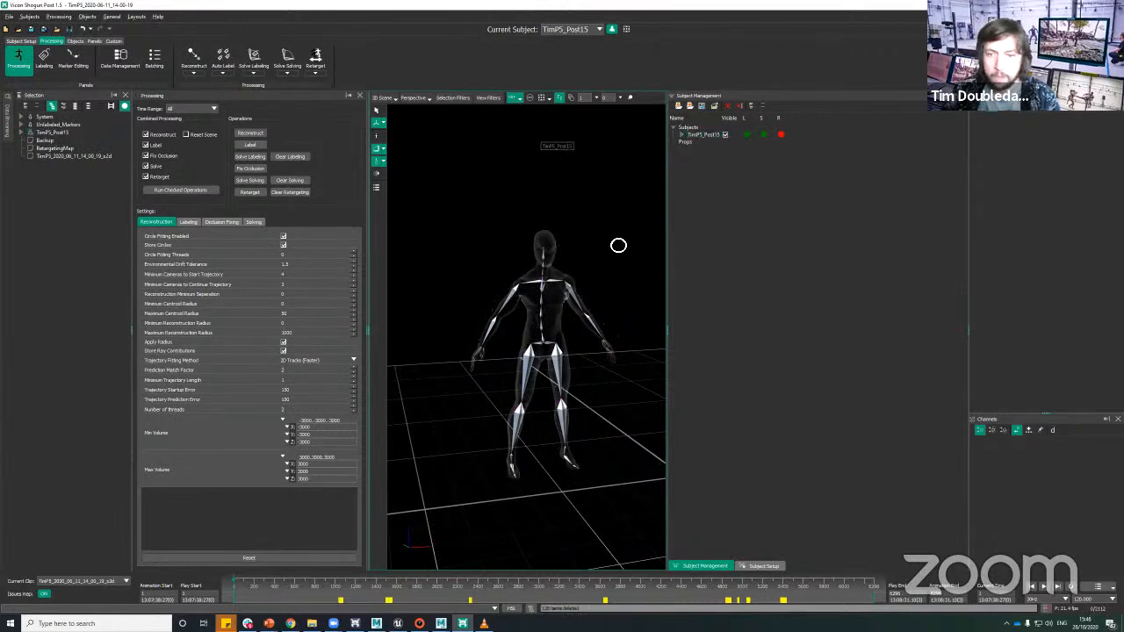
Step: Apply the Solve preset to the subject display in the 3D view filters
left_click_drag(618, 245, 496, 203)
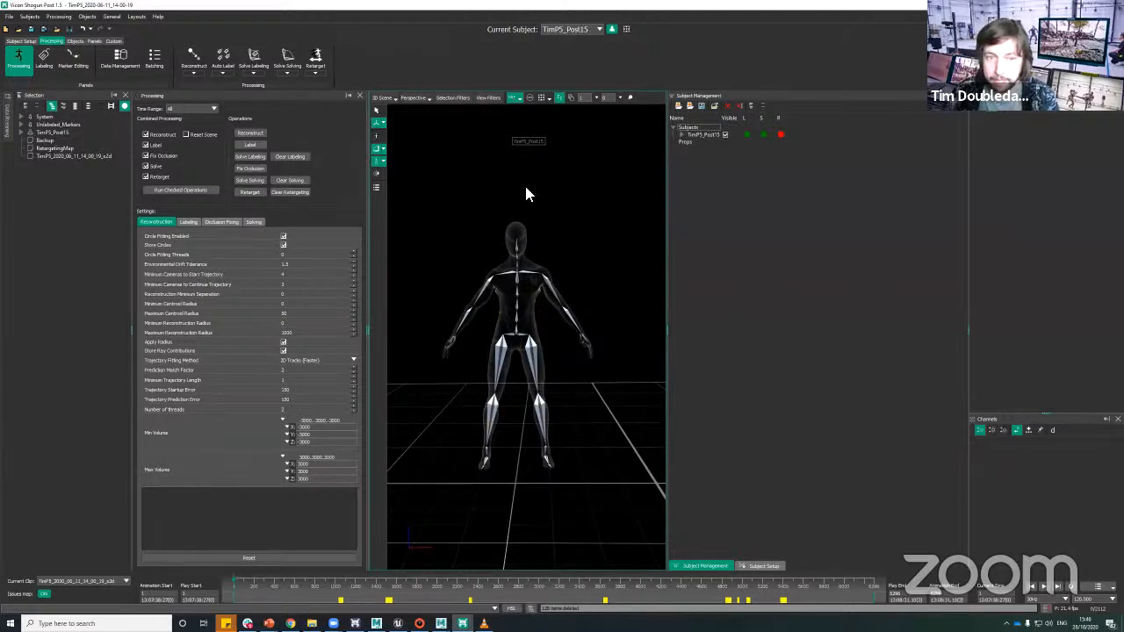
left_click(488, 98)
left_click(407, 271)
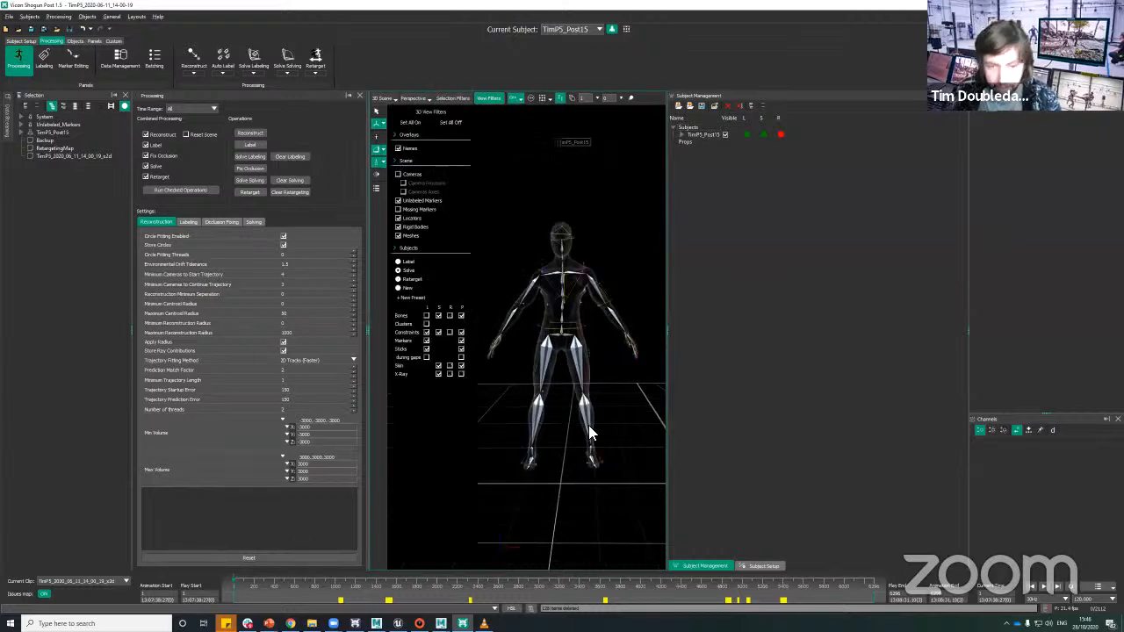
Step: Examine the solved skeleton with its markers and sticks from several angles, including the hands and the full body
left_click_drag(588, 264, 515, 481)
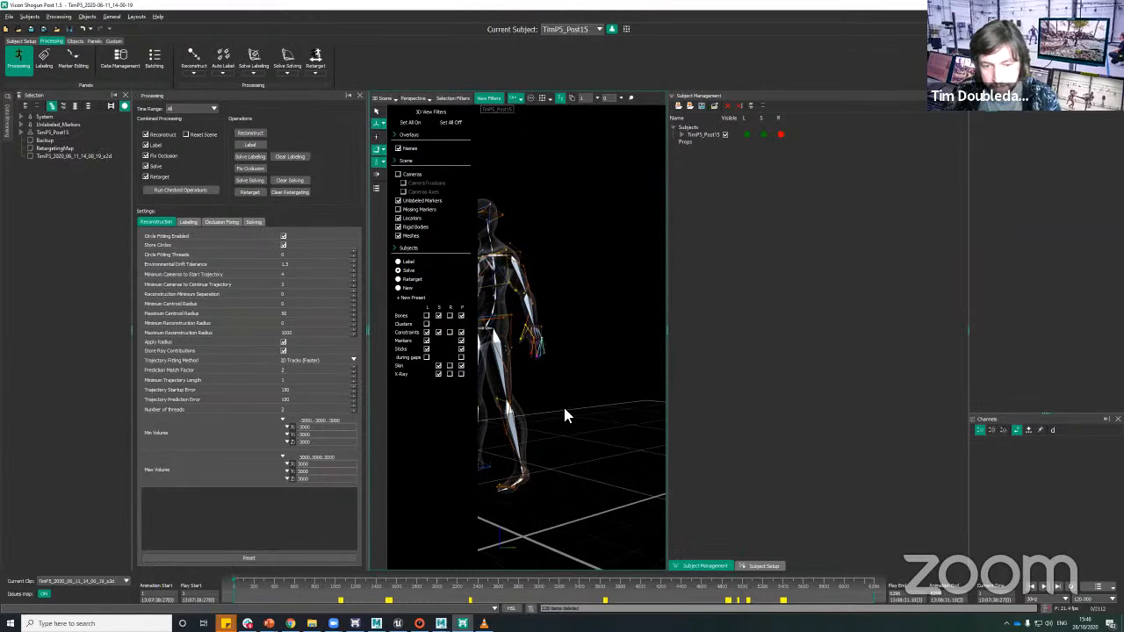
middle_click_drag(565, 409, 610, 416, "alt")
left_click_drag(609, 416, 610, 383, "alt")
right_click_drag(609, 383, 632, 280, "alt")
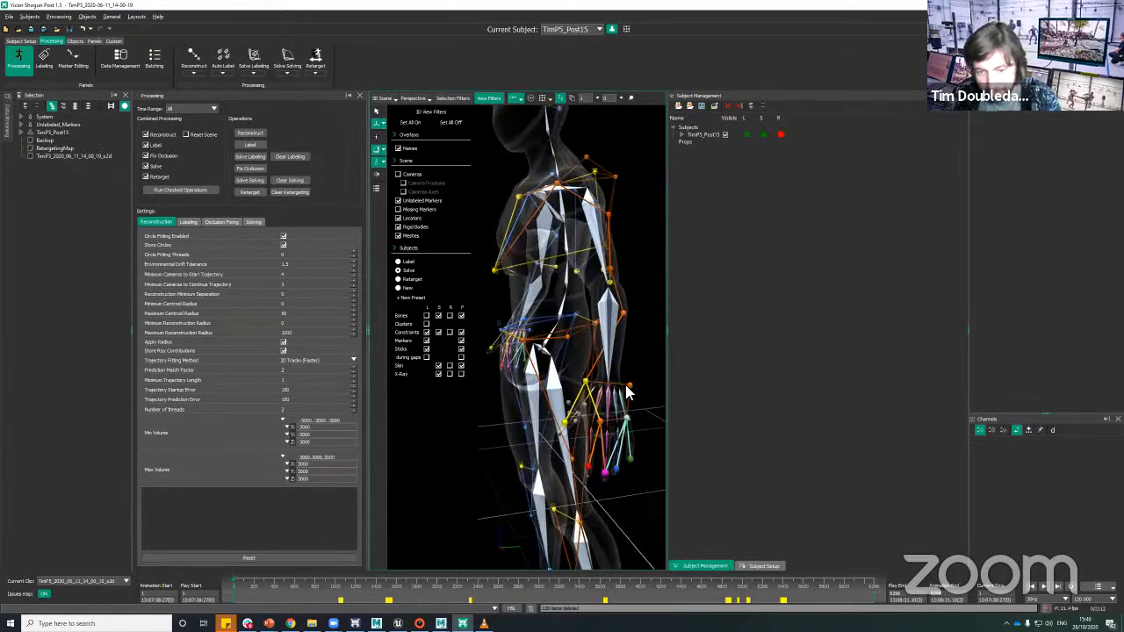
left_click_drag(594, 338, 620, 336, "alt")
middle_click_drag(620, 337, 575, 334, "alt")
left_click_drag(575, 334, 599, 383, "alt")
right_click_drag(599, 382, 627, 377, "alt")
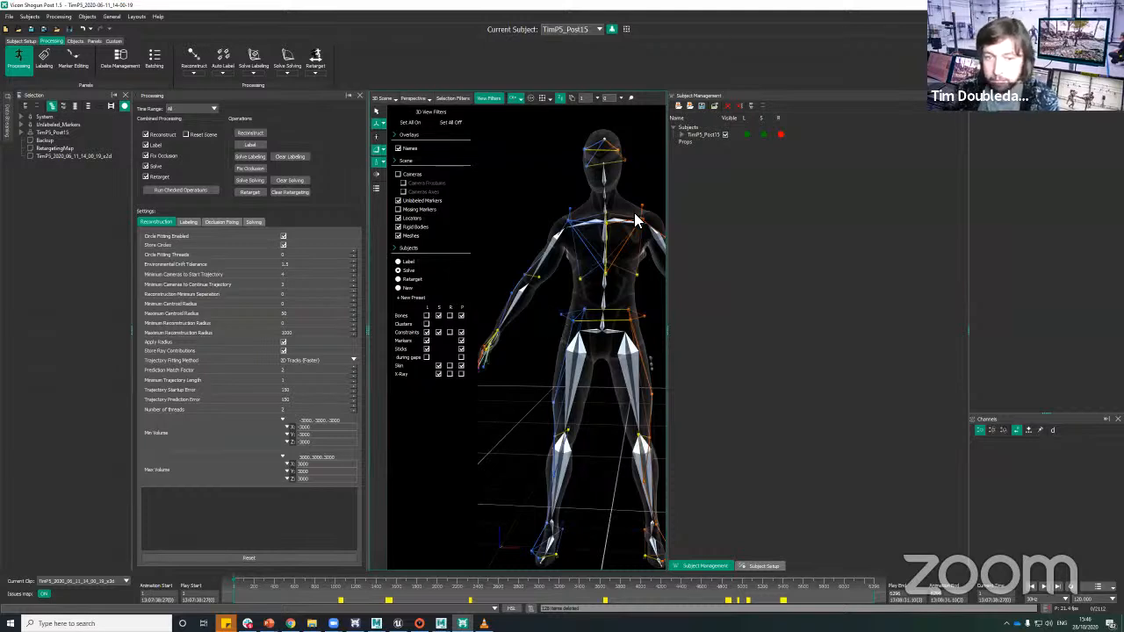
right_click_drag(550, 314, 567, 347, "alt")
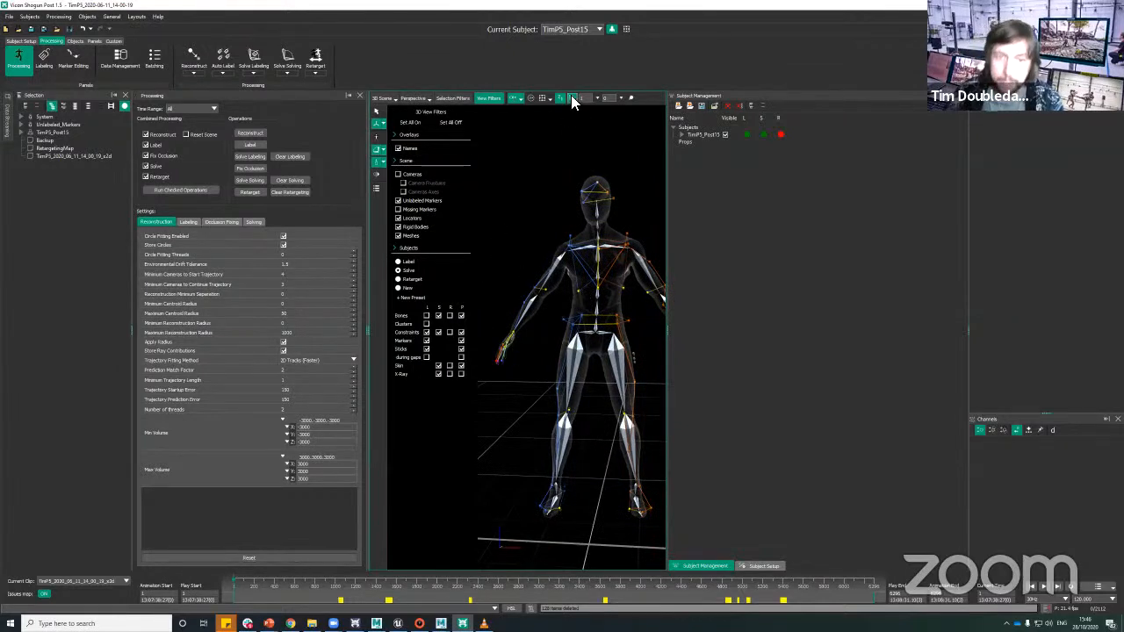
left_click(489, 99)
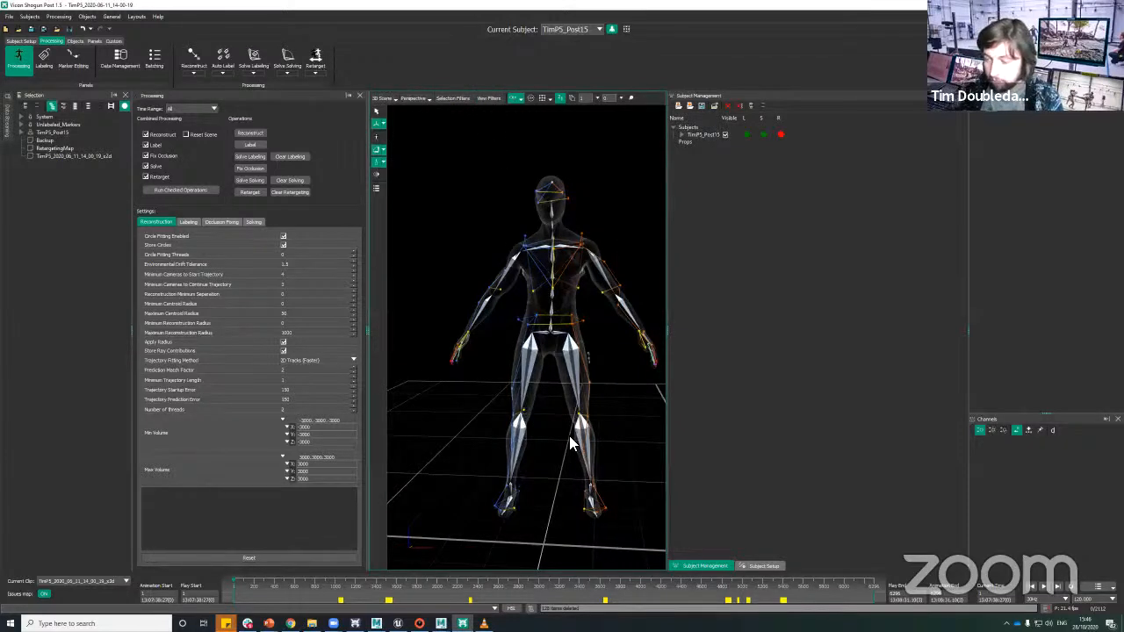
left_click_drag(614, 400, 621, 406, "alt")
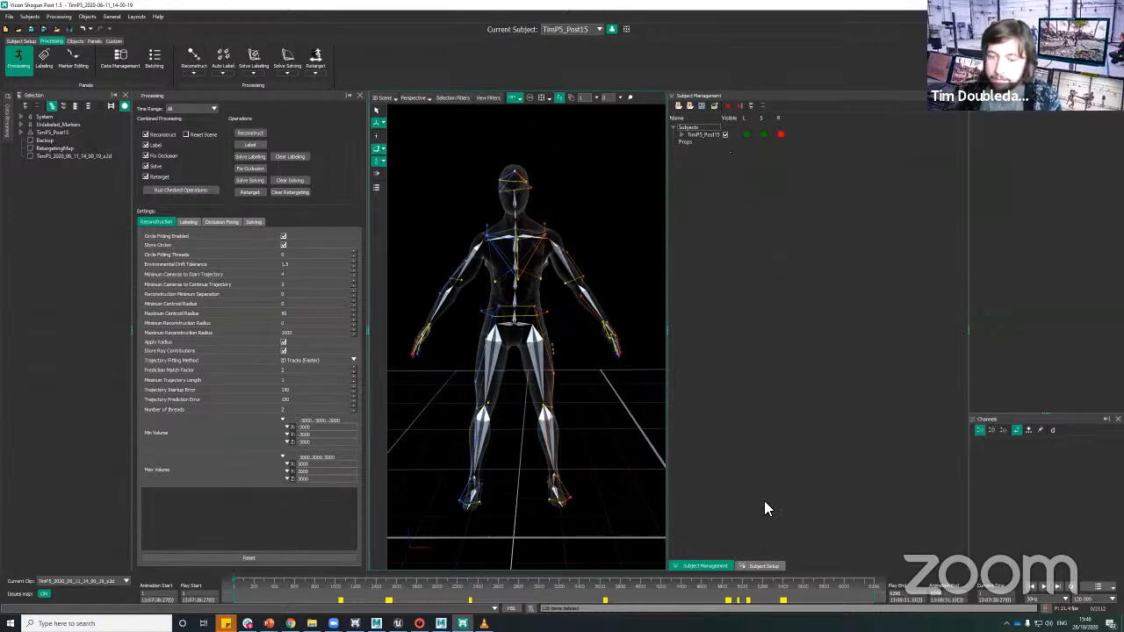
Step: Load SK_MannequinAqua.FBX from the Vicon Skins folder as the subject's retargeting skeleton
left_click(751, 567)
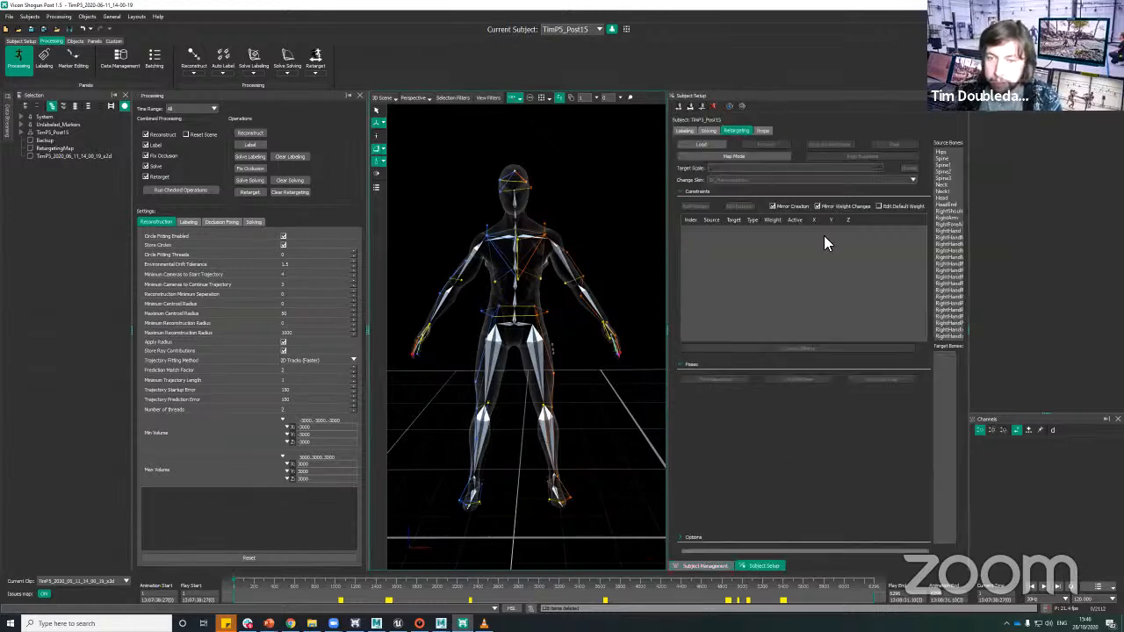
left_click(700, 144)
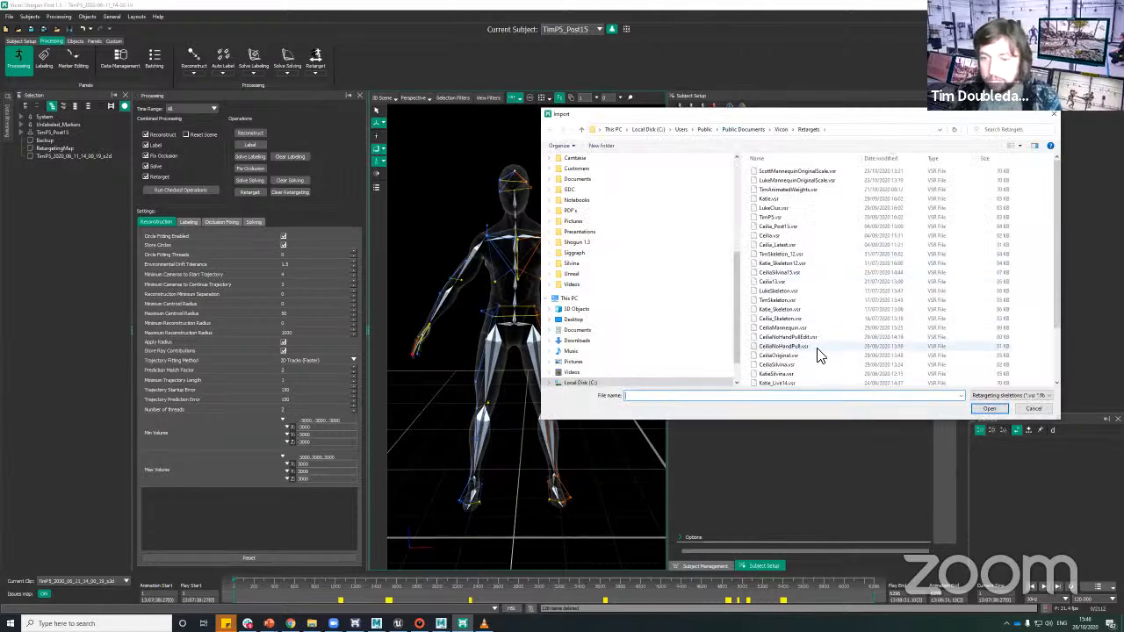
left_click(784, 131)
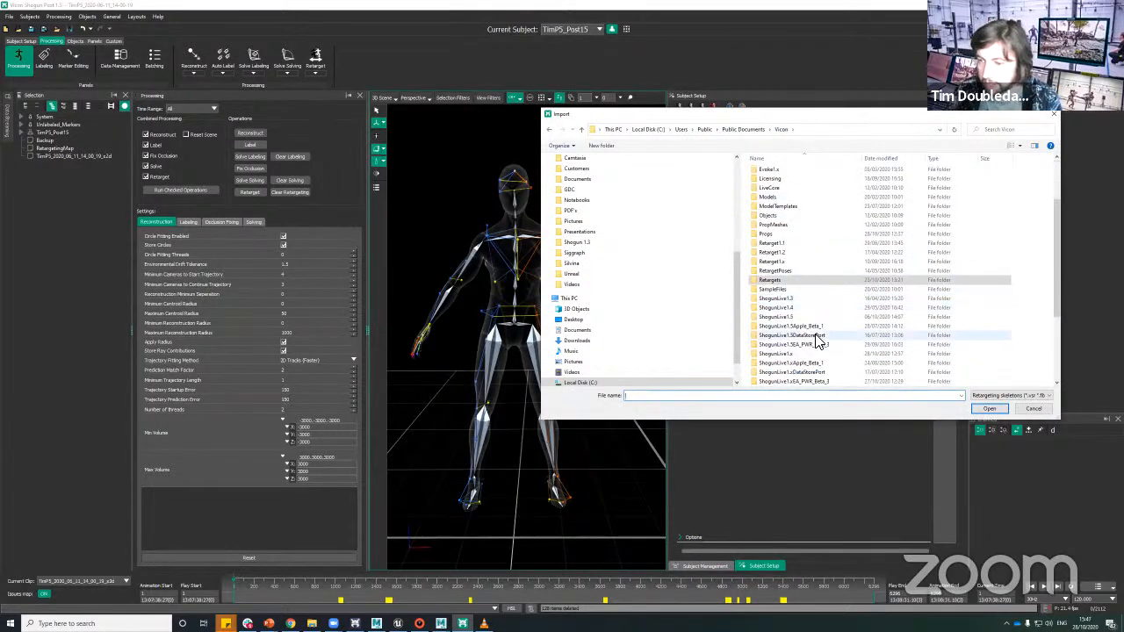
scroll(815, 347, "down", 4)
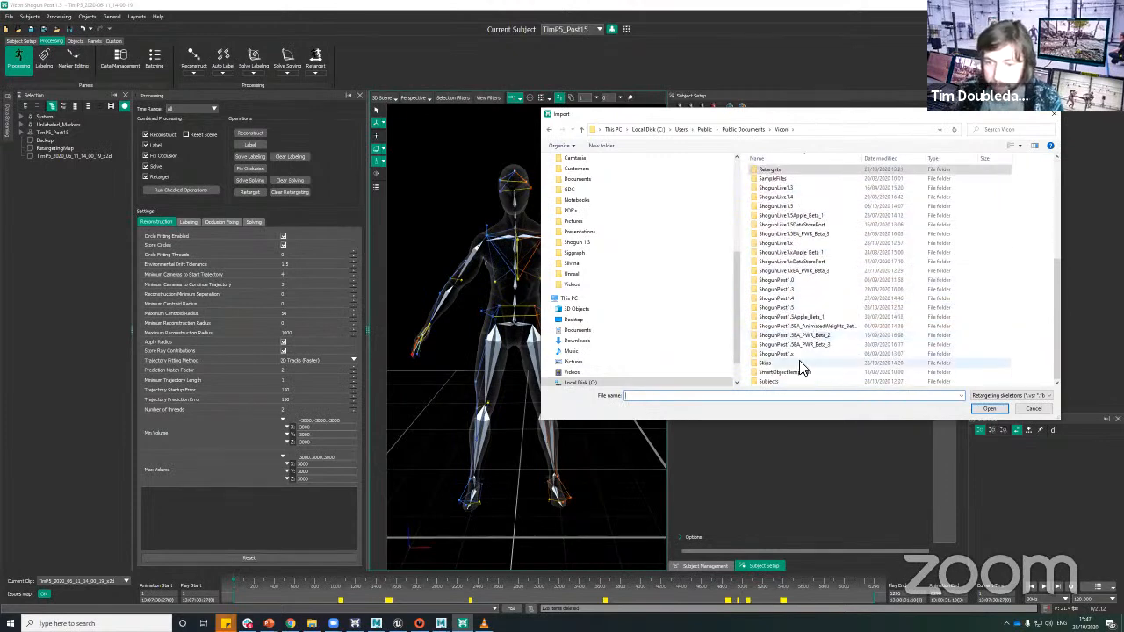
left_click(791, 362)
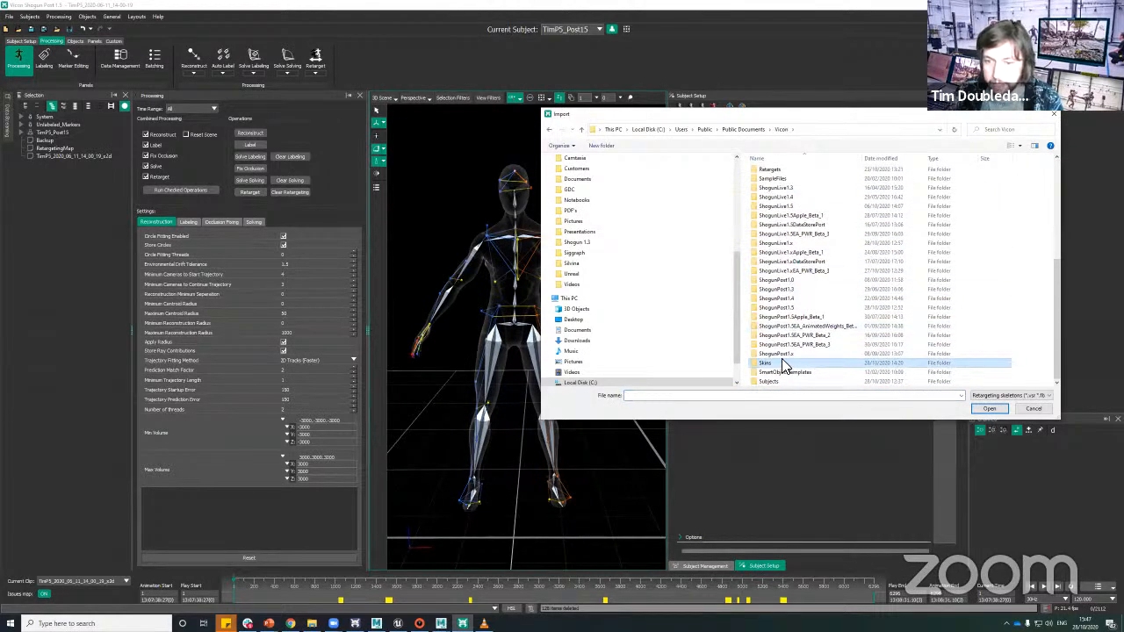
double_click(790, 361)
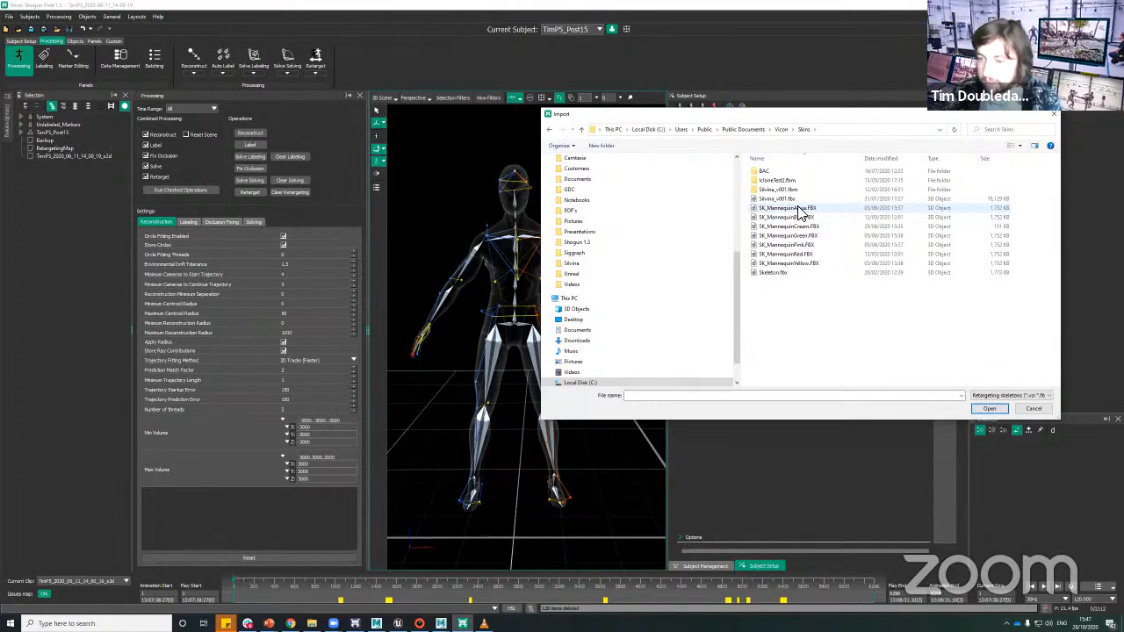
left_click(797, 209)
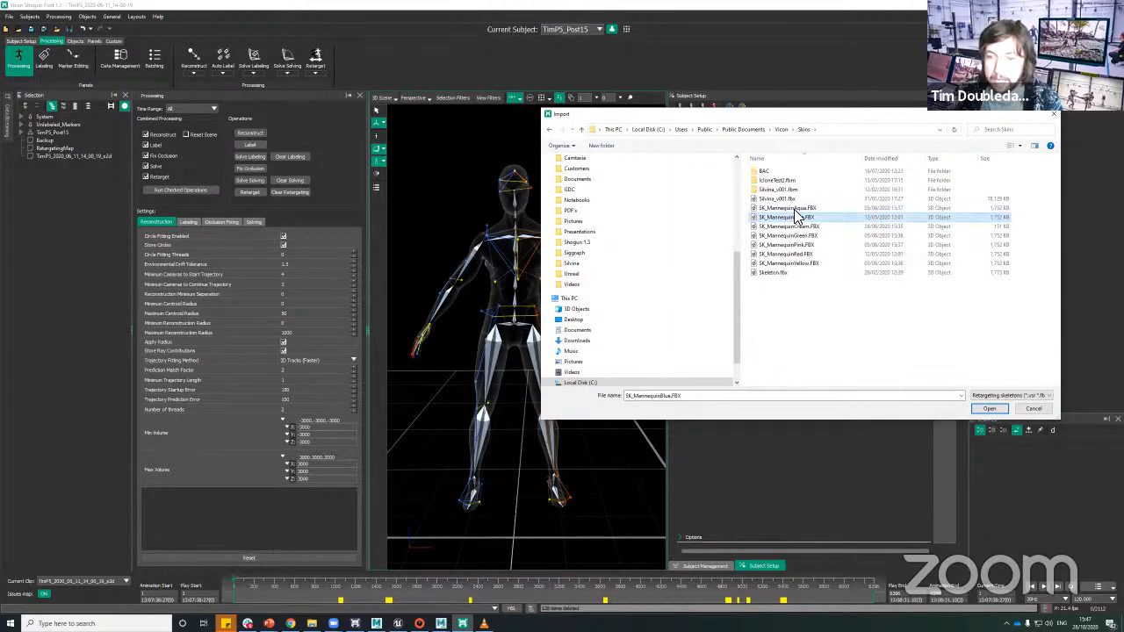
double_click(801, 209)
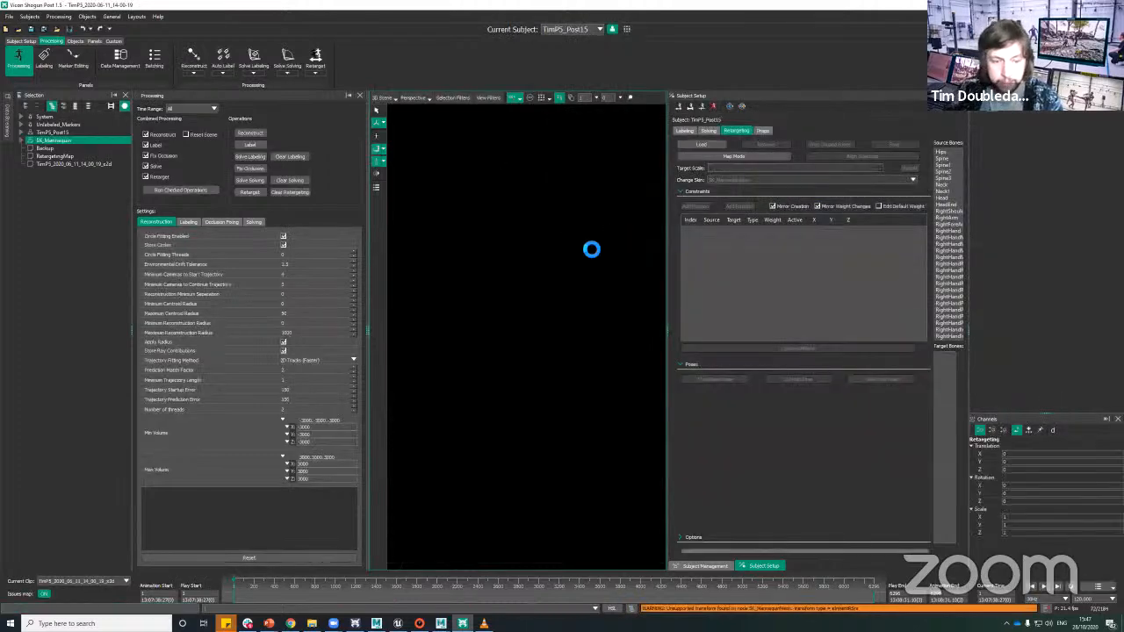
Step: Apply the Retarget view filter preset and frame the solving skeleton and the mannequin side by side
left_click(488, 97)
left_click(410, 280)
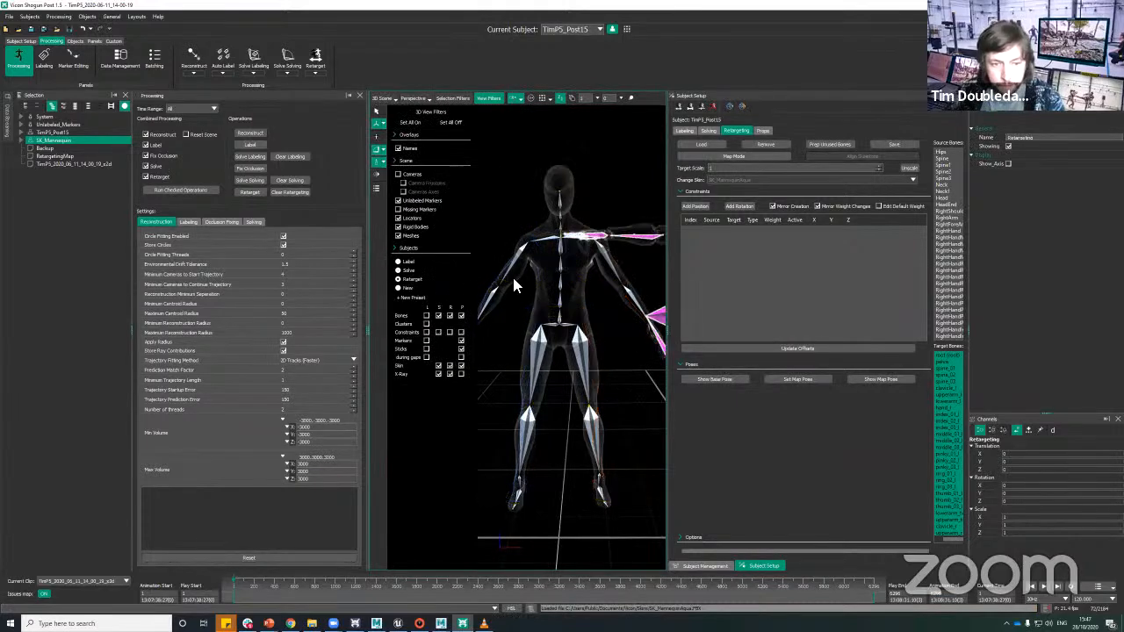
right_click_drag(514, 281, 636, 361, "alt")
middle_click_drag(635, 362, 507, 358, "alt")
left_click_drag(508, 358, 621, 308, "alt")
left_click(487, 99)
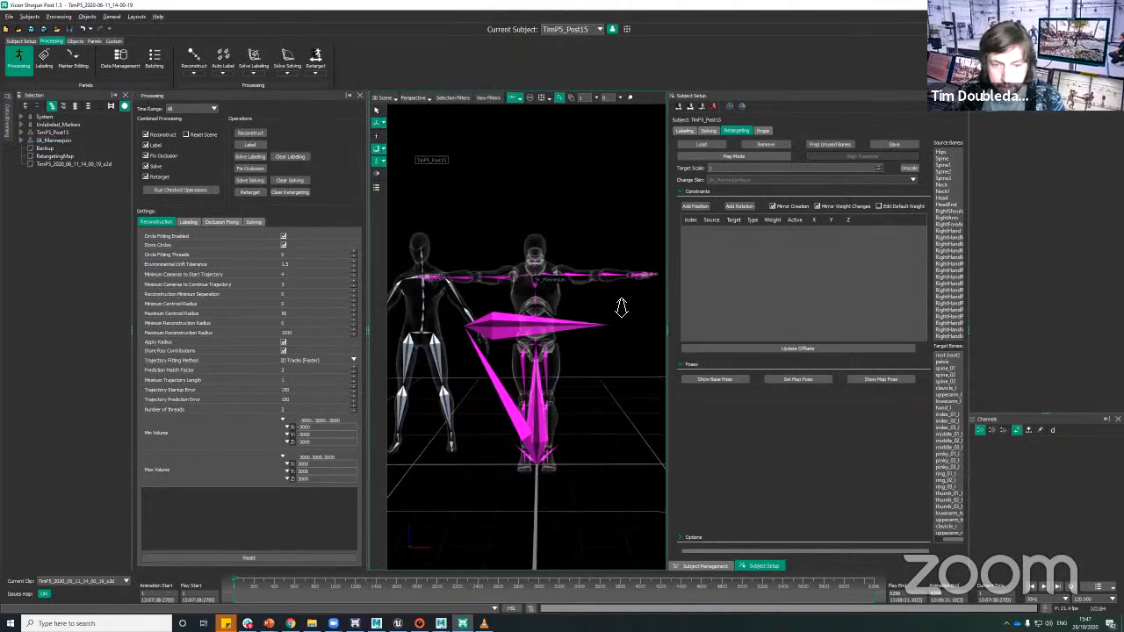
right_click_drag(622, 308, 616, 328, "alt")
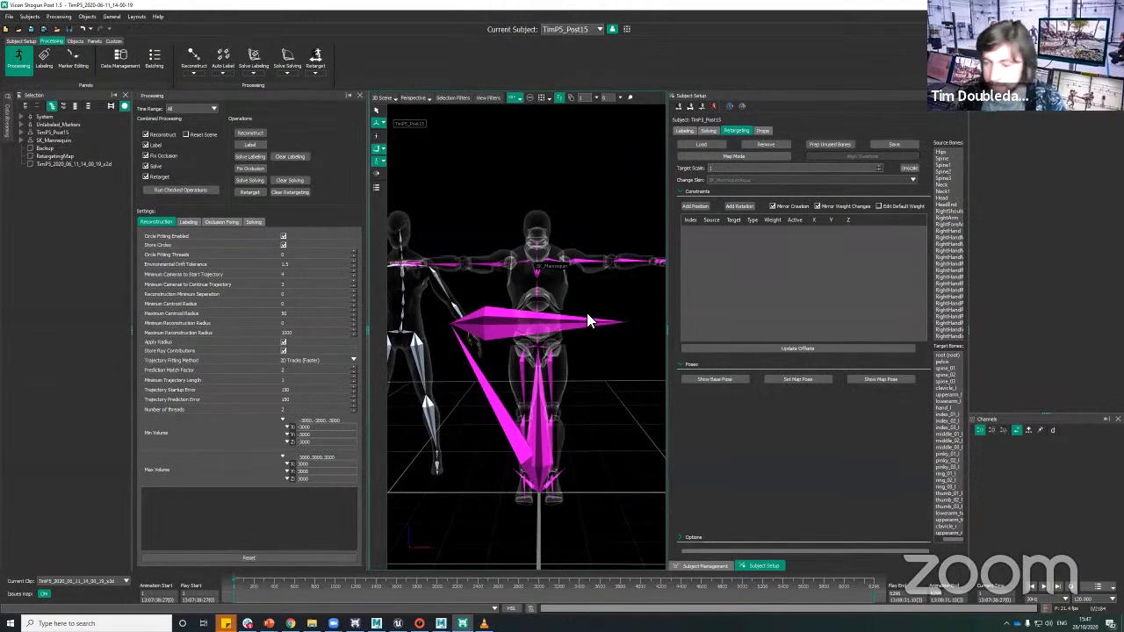
Step: Hide the mannequin's root bone and the complete ik_foot_root and ik_hand_root branches by turning off their Showing attribute
left_click(617, 327)
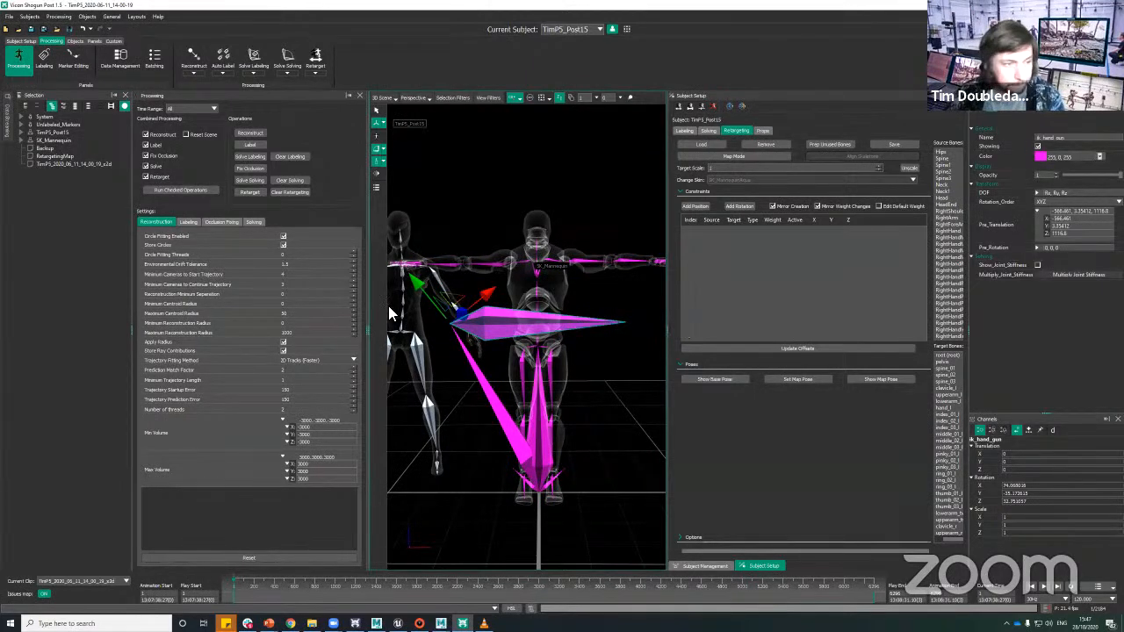
key("f")
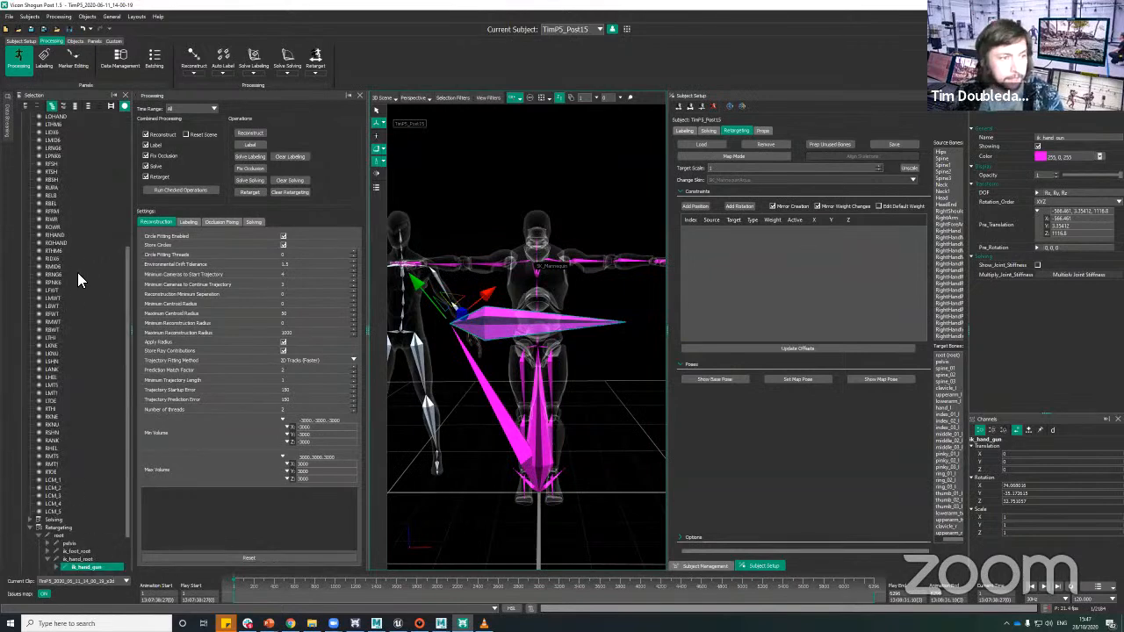
scroll(88, 339, "down", 2)
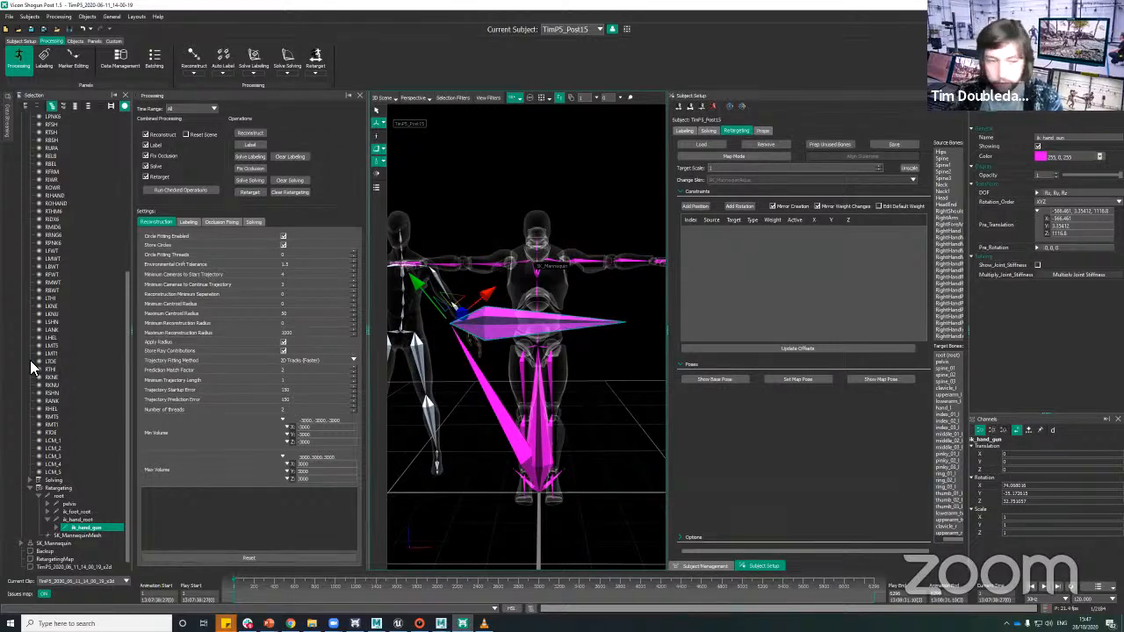
left_click(83, 513)
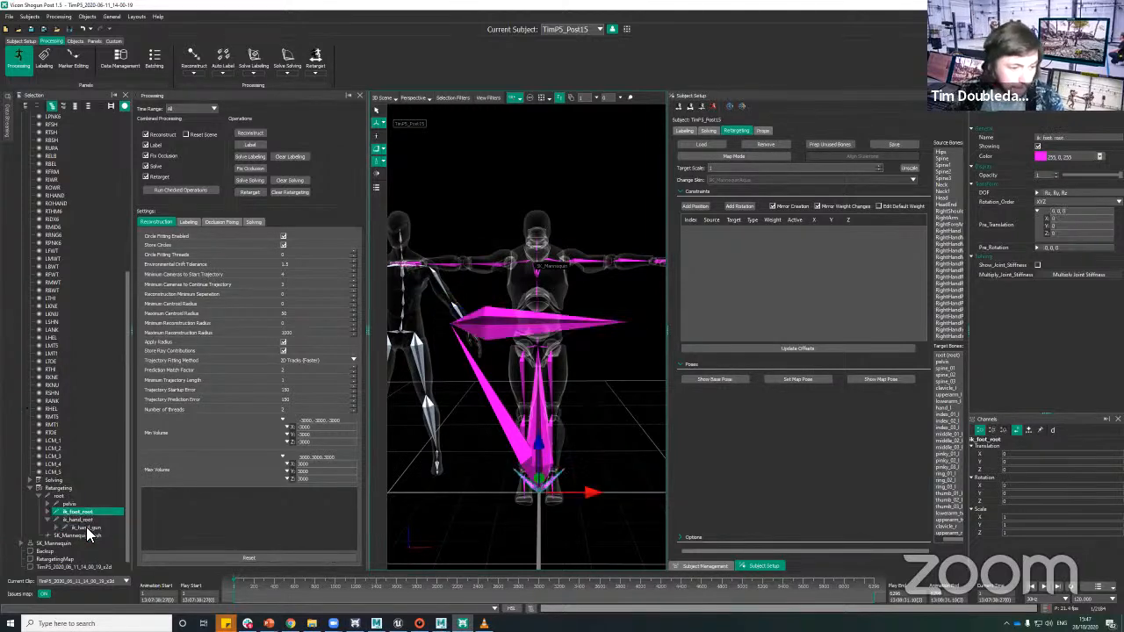
right_click(91, 519)
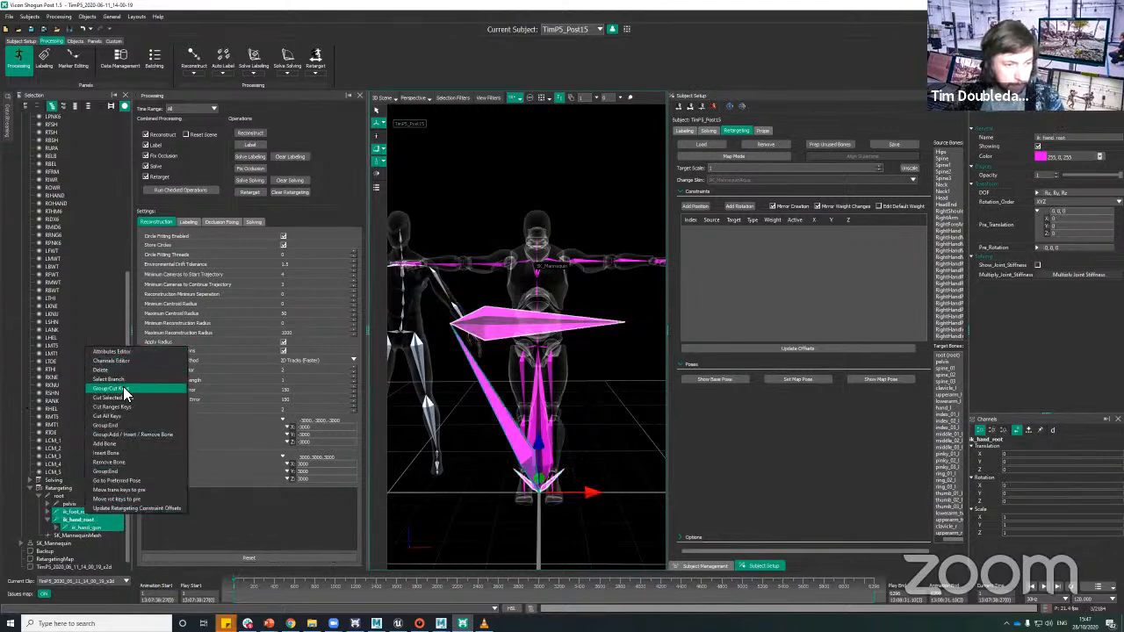
left_click(112, 378)
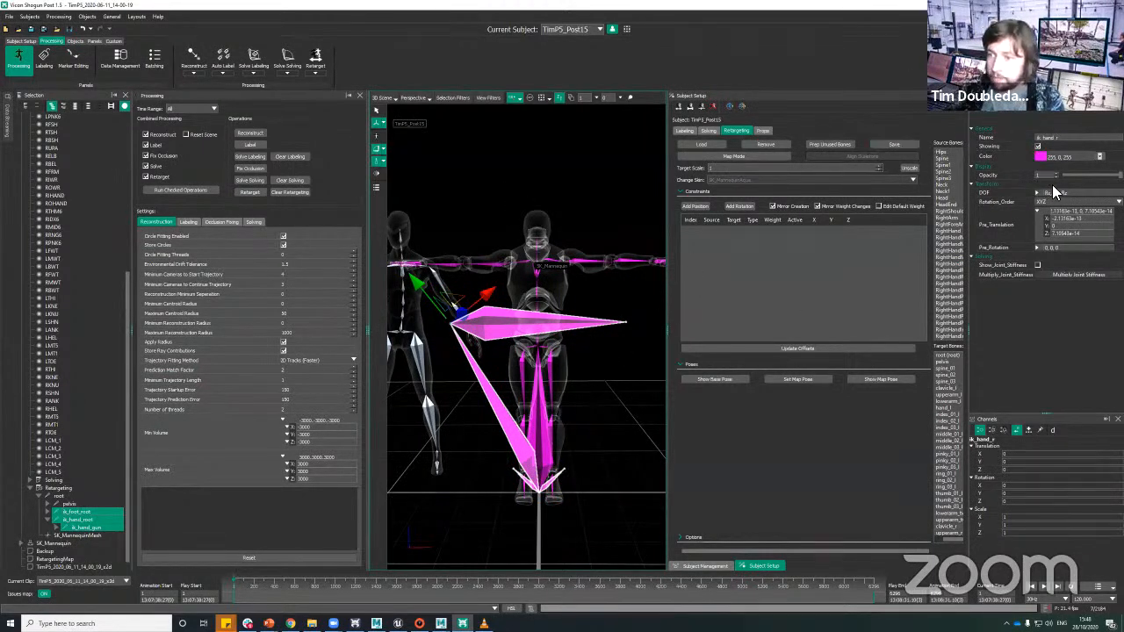
left_click(544, 450, "ctrl")
left_click_drag(617, 439, 626, 438, "alt")
left_click_drag(664, 291, 647, 306, "alt")
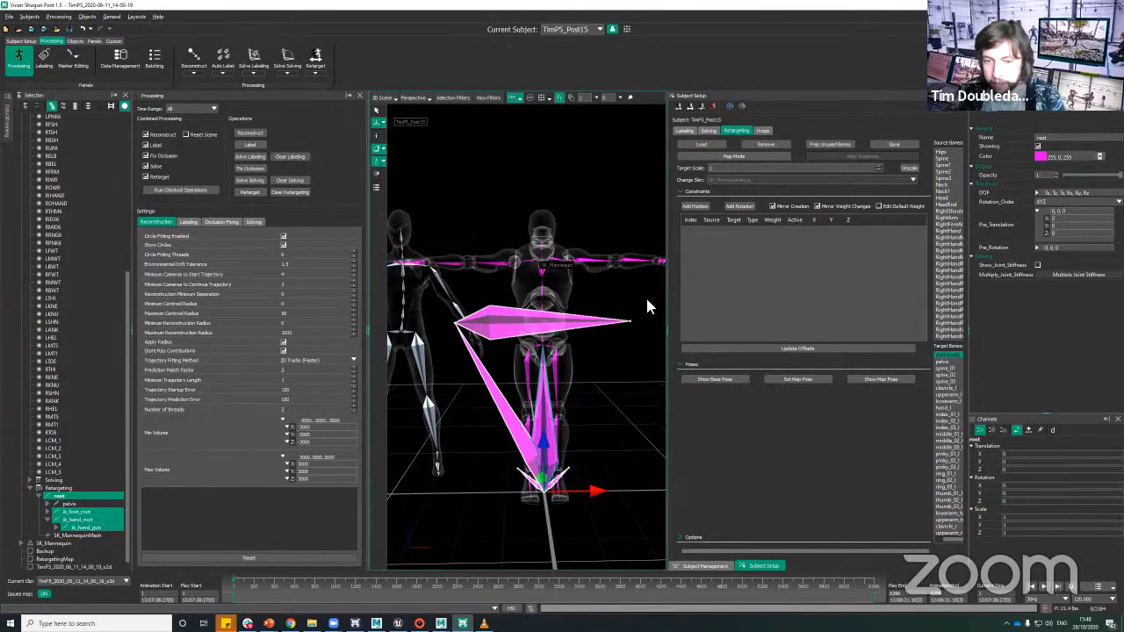
left_click(1038, 145)
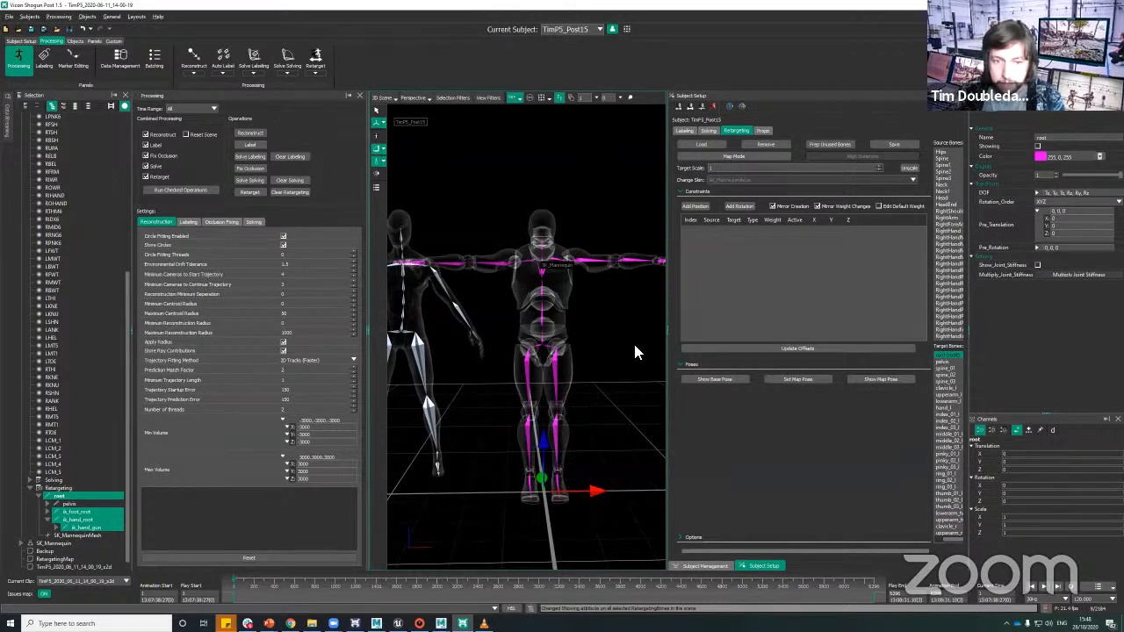
Step: Examine the mannequin beside the solving skeleton, along with its Retargeting node and root bone in the subject hierarchy
left_click_drag(633, 341, 597, 329, "alt")
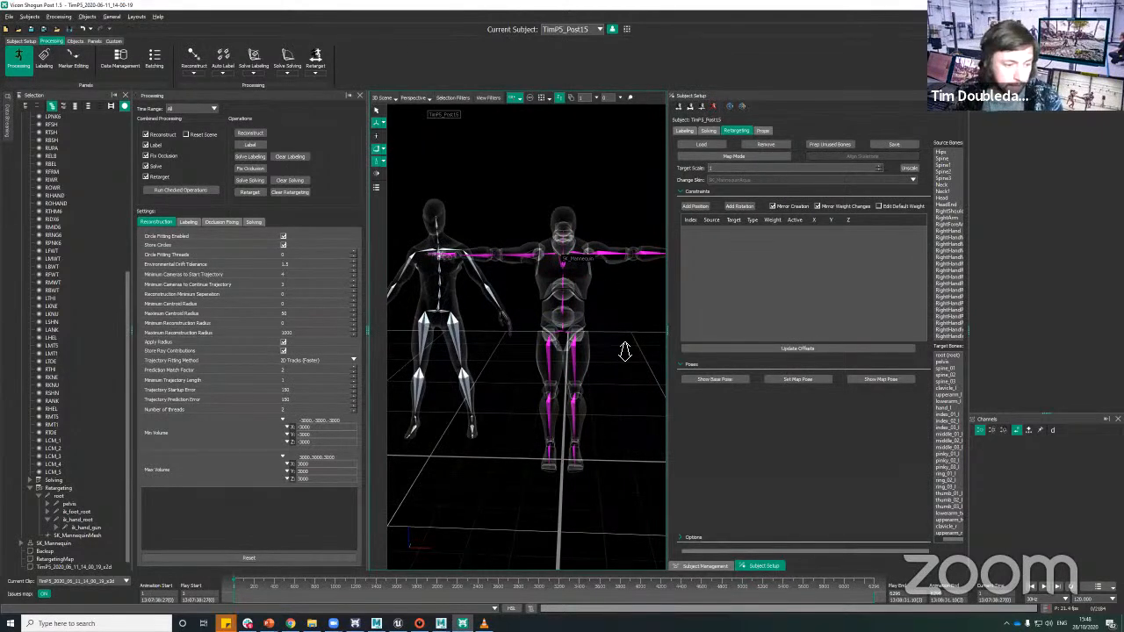
right_click_drag(625, 351, 597, 303, "alt")
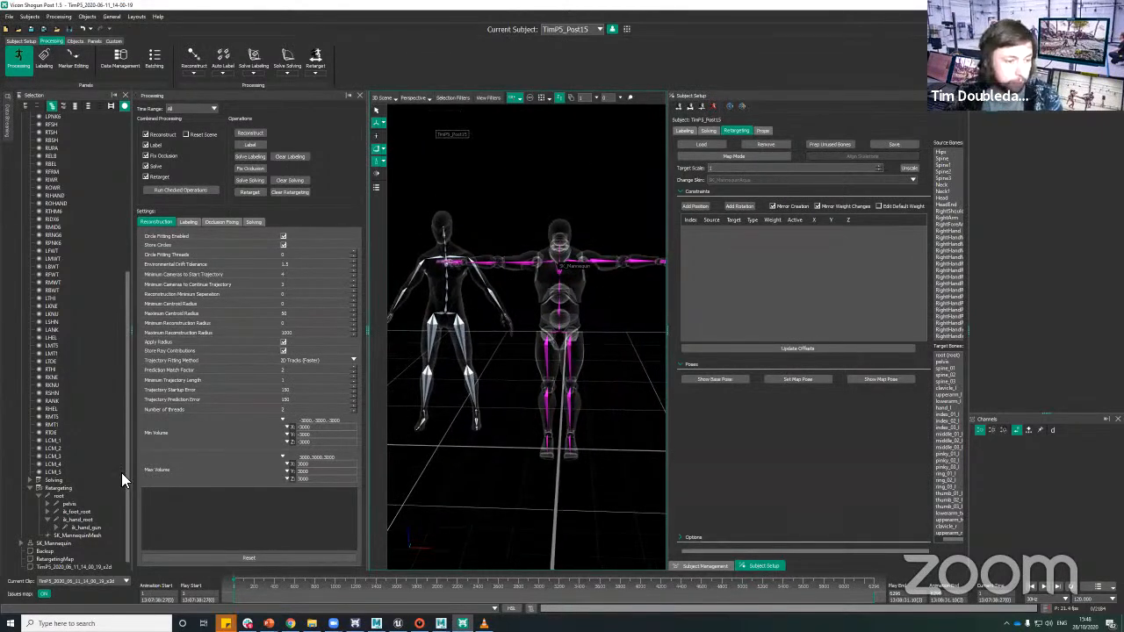
scroll(85, 478, "up", 10)
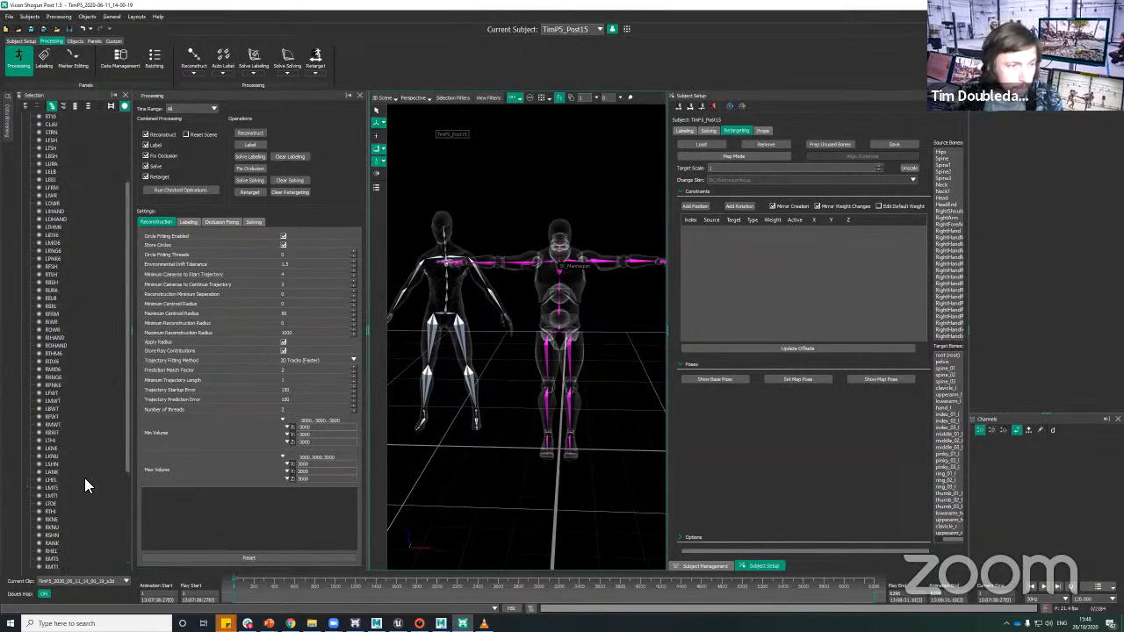
scroll(83, 483, "down", 4)
scroll(72, 309, "down", 6)
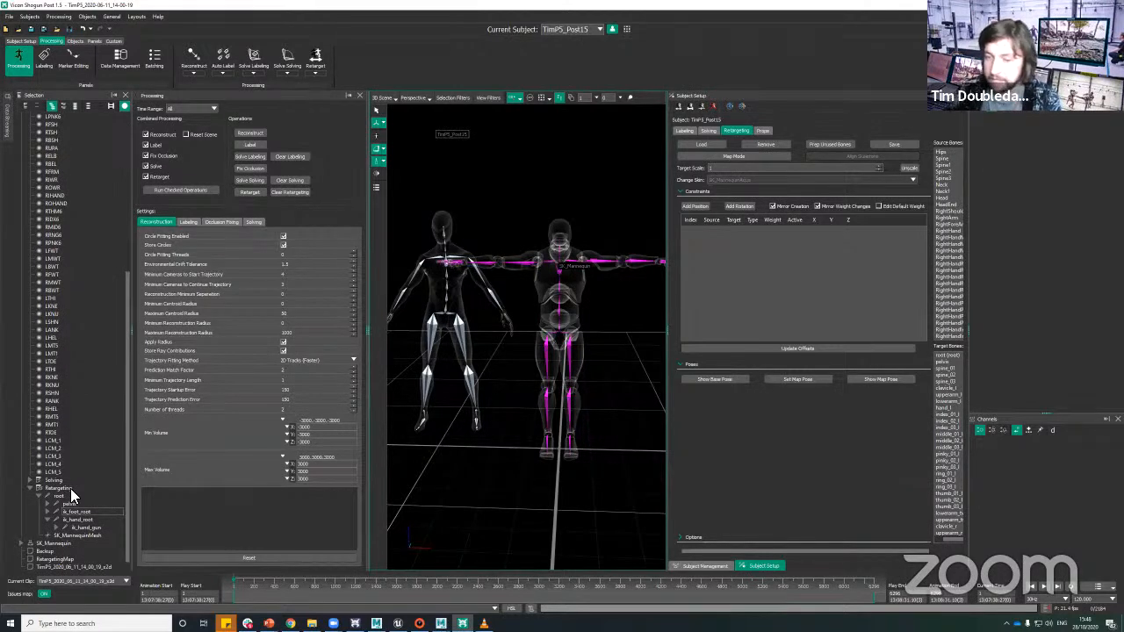
left_click(61, 496)
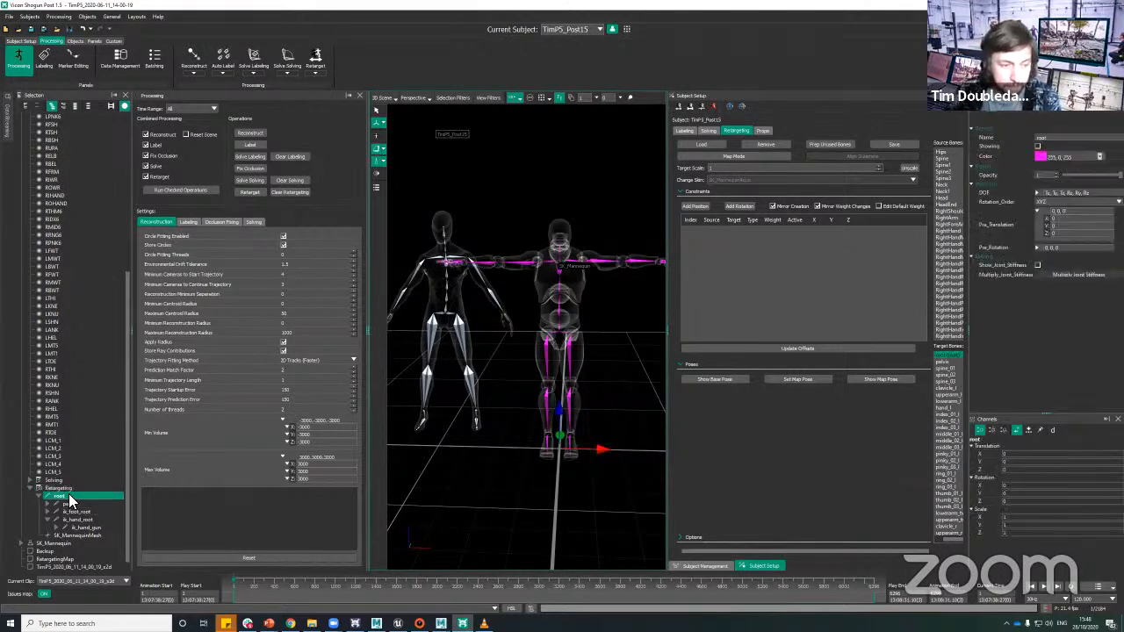
left_click(63, 488)
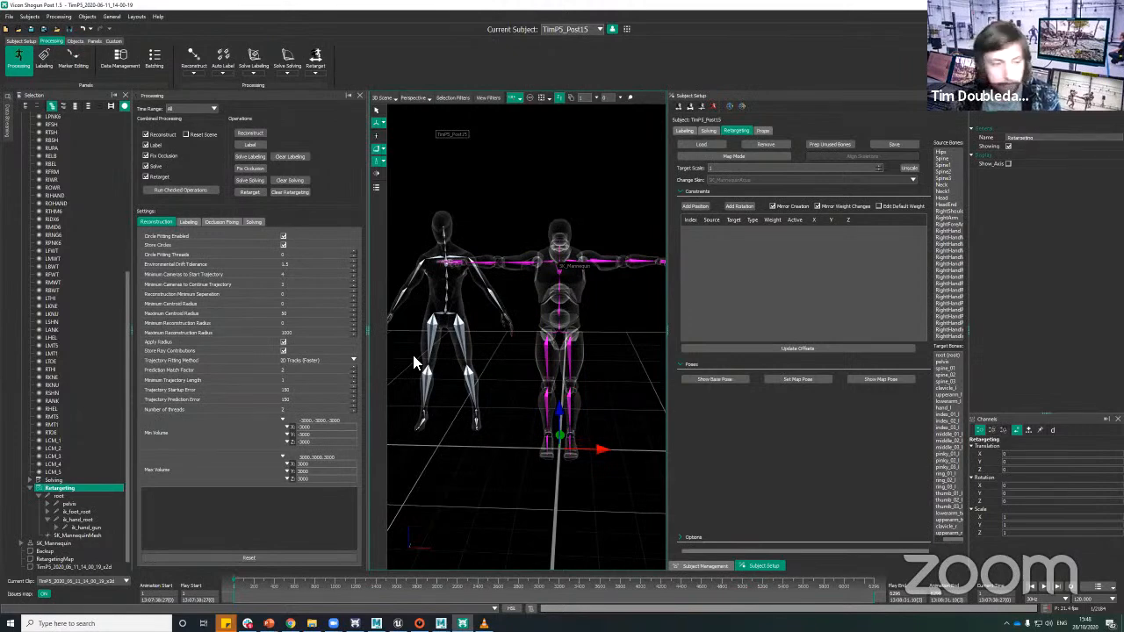
left_click(68, 497)
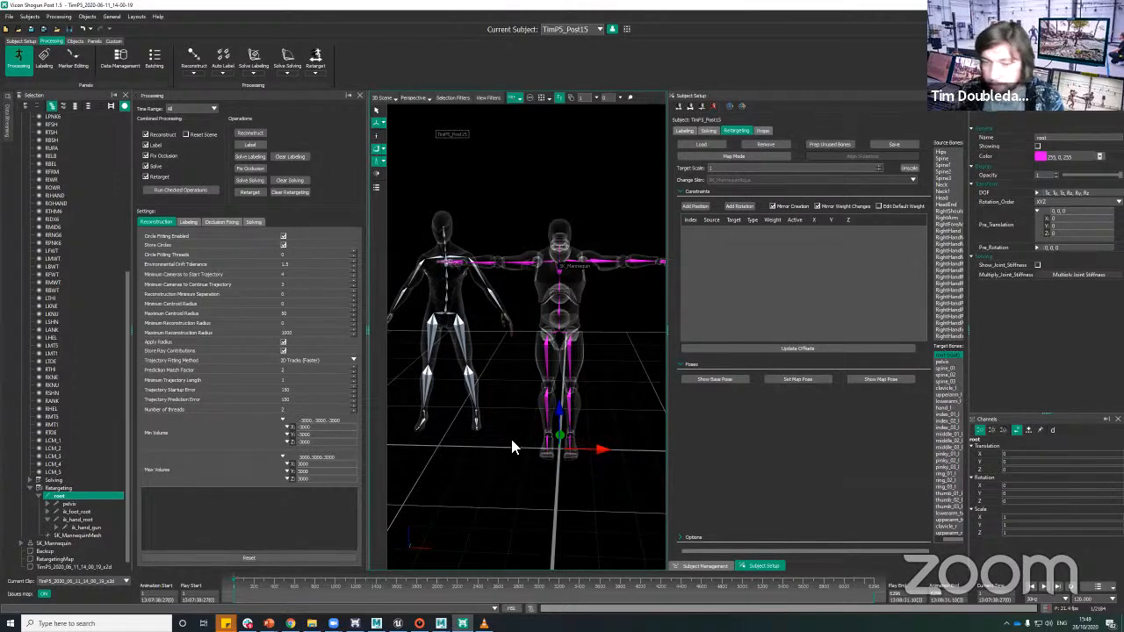
left_click(595, 397)
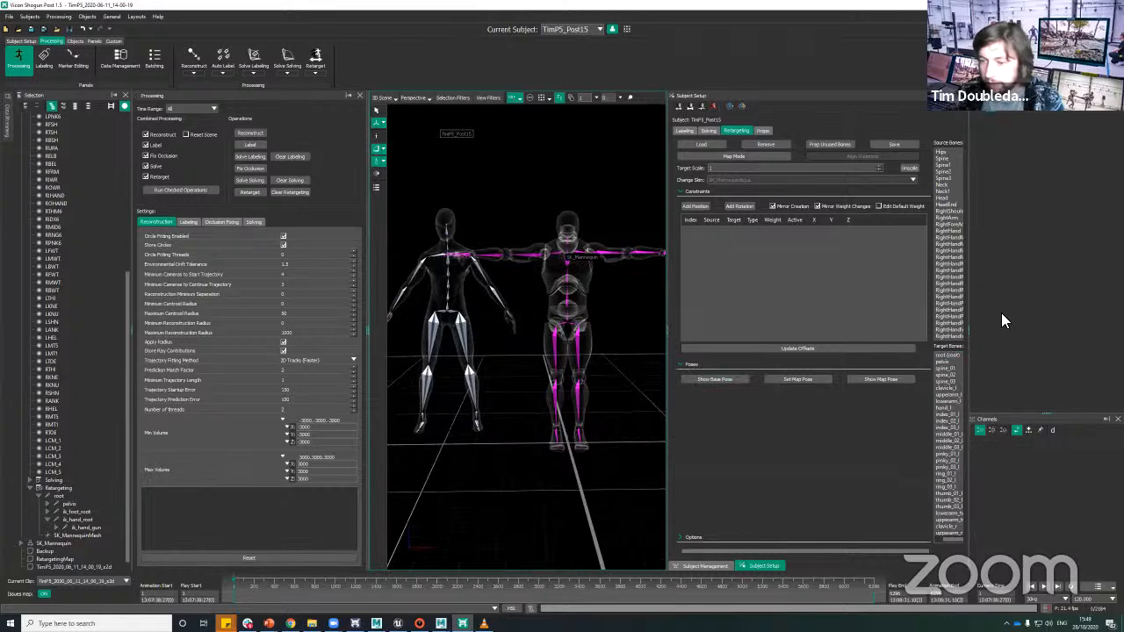
Step: Set the mannequin's pelvis as the root bone in the target bone list, replacing the root joint
left_click(944, 360)
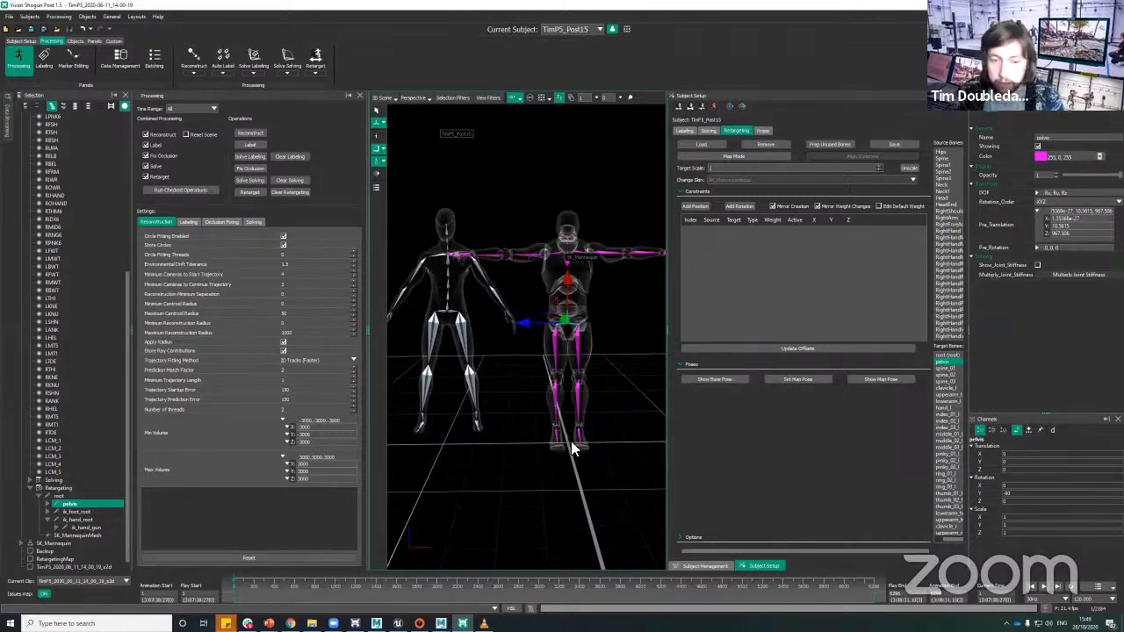
left_click(944, 359)
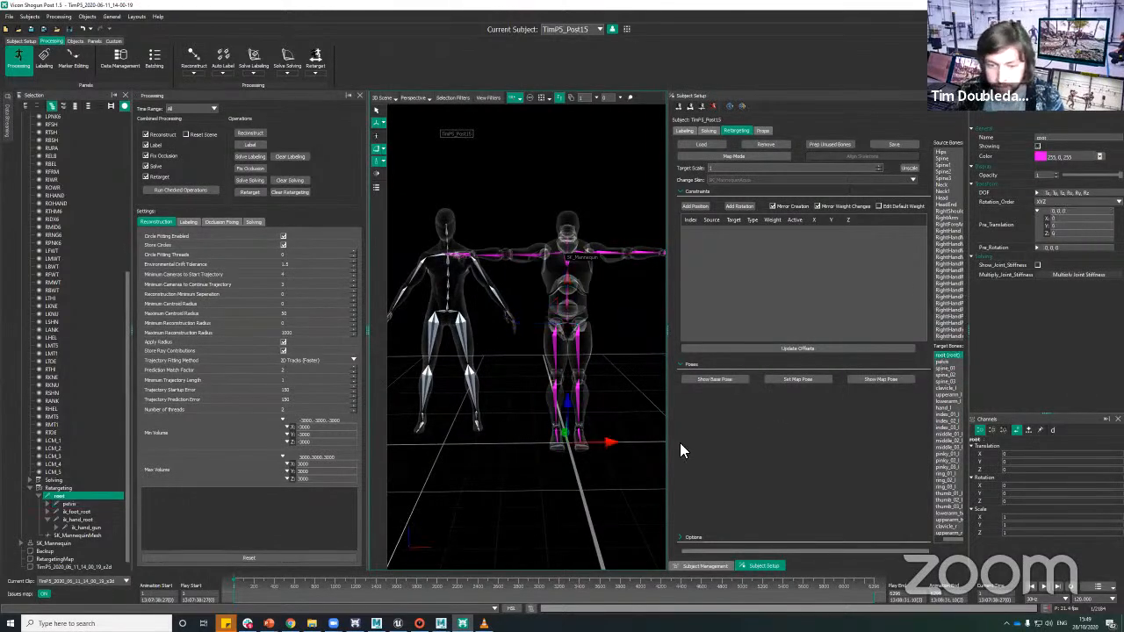
left_click_drag(632, 475, 596, 475)
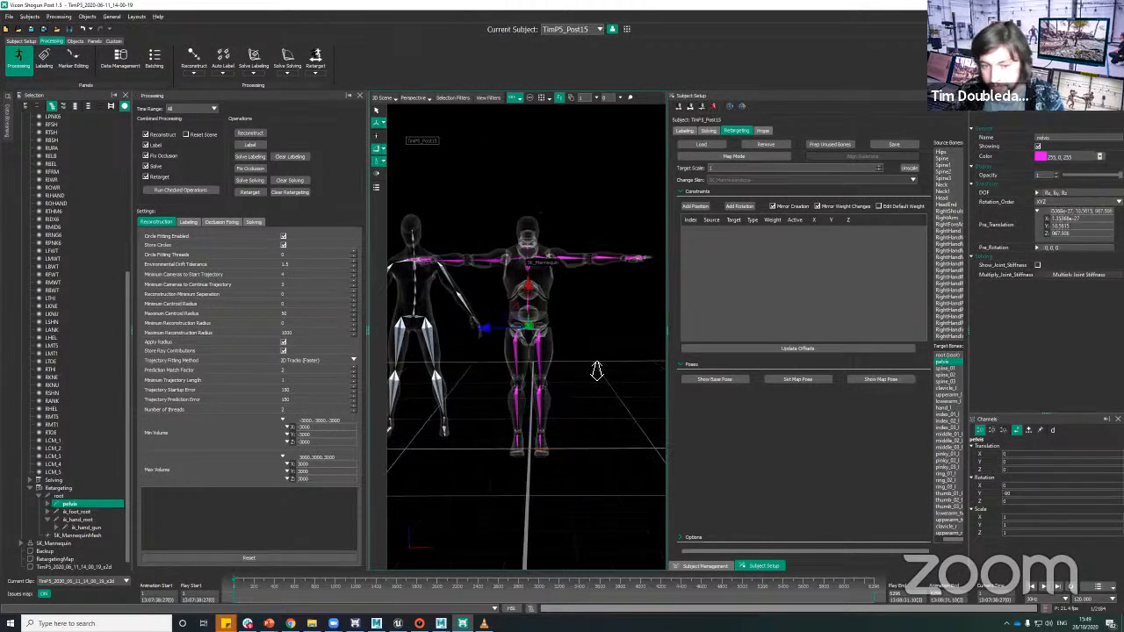
right_click_drag(597, 371, 597, 388, "alt")
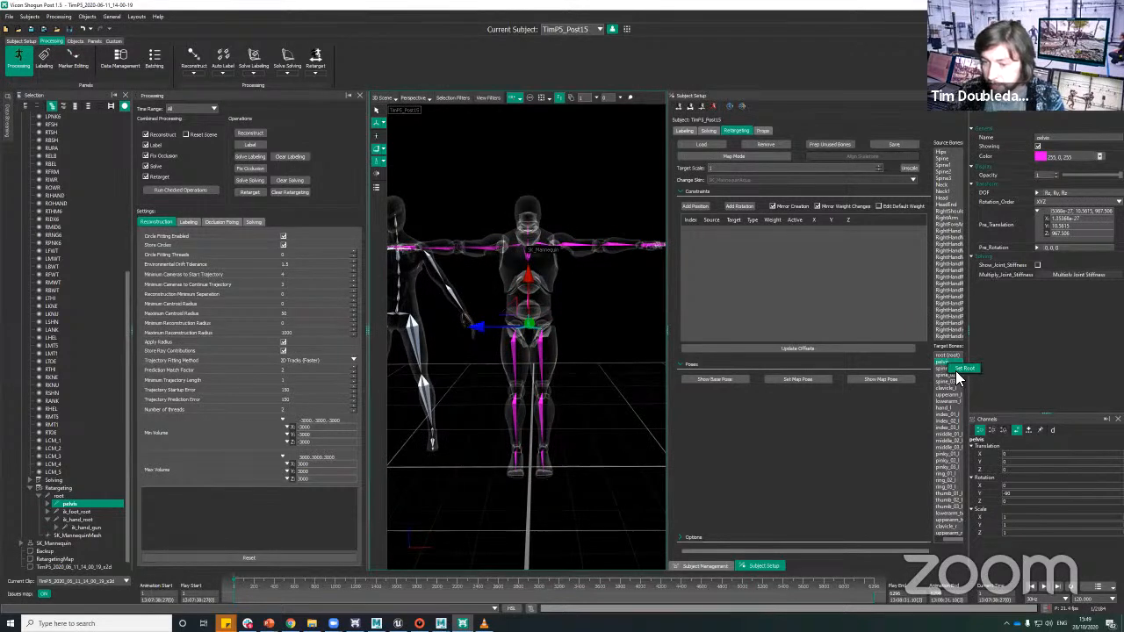
left_click(957, 369)
middle_click_drag(595, 419, 626, 418, "alt")
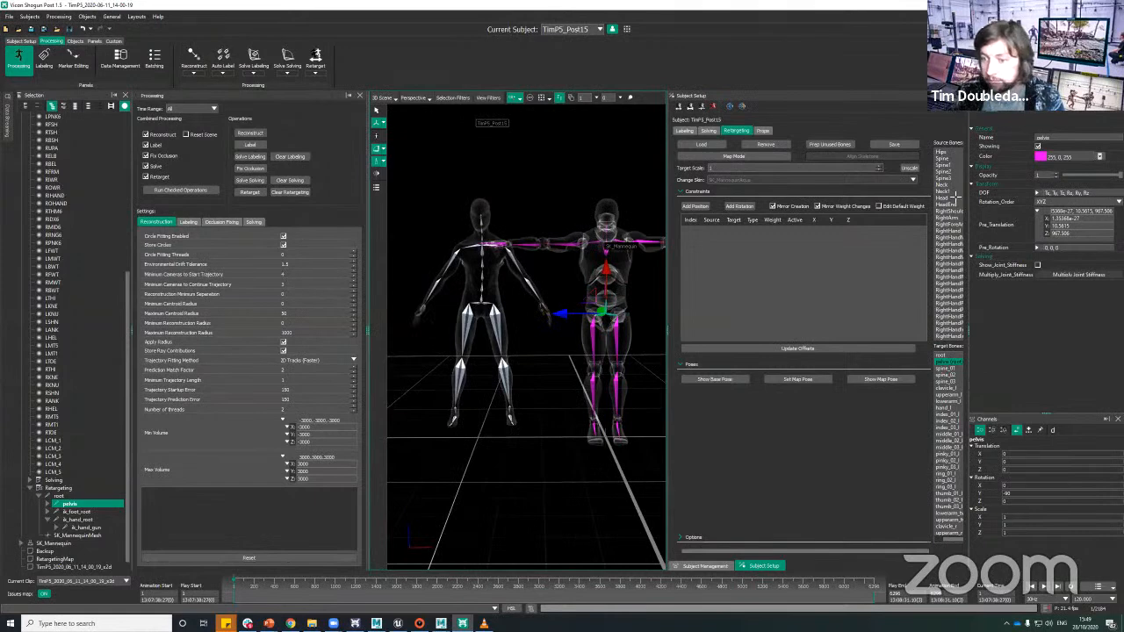
Step: Keep the captured performer as the current subject and turn on Map Mode for retargeting
left_click(899, 227)
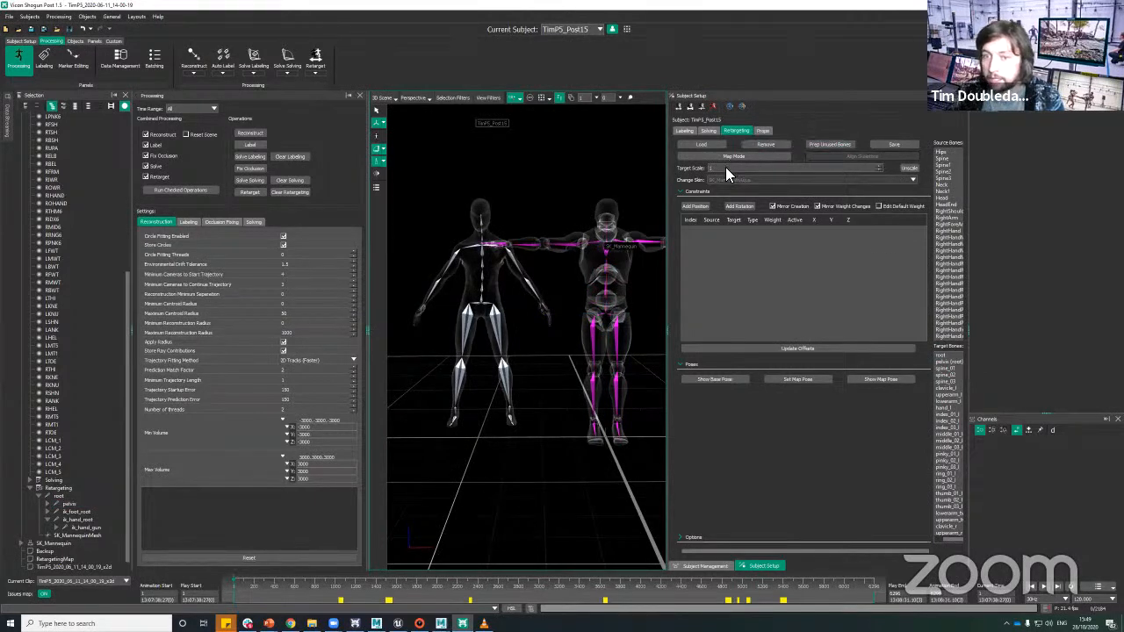
left_click(946, 361)
left_click(554, 31)
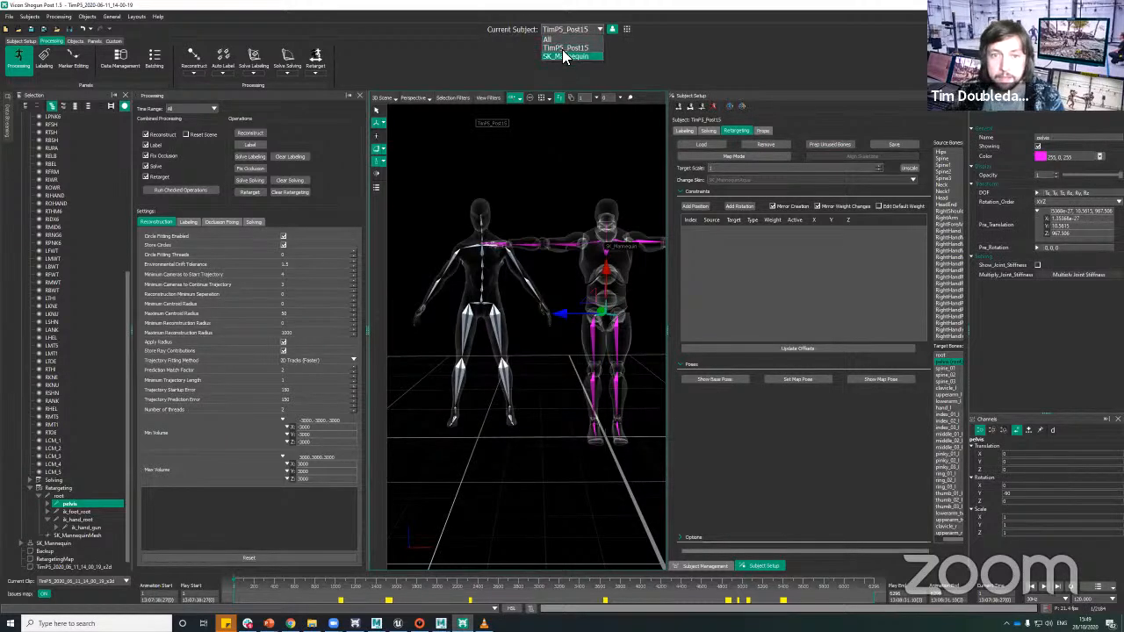
left_click(561, 49)
right_click_drag(535, 167, 550, 200, "alt")
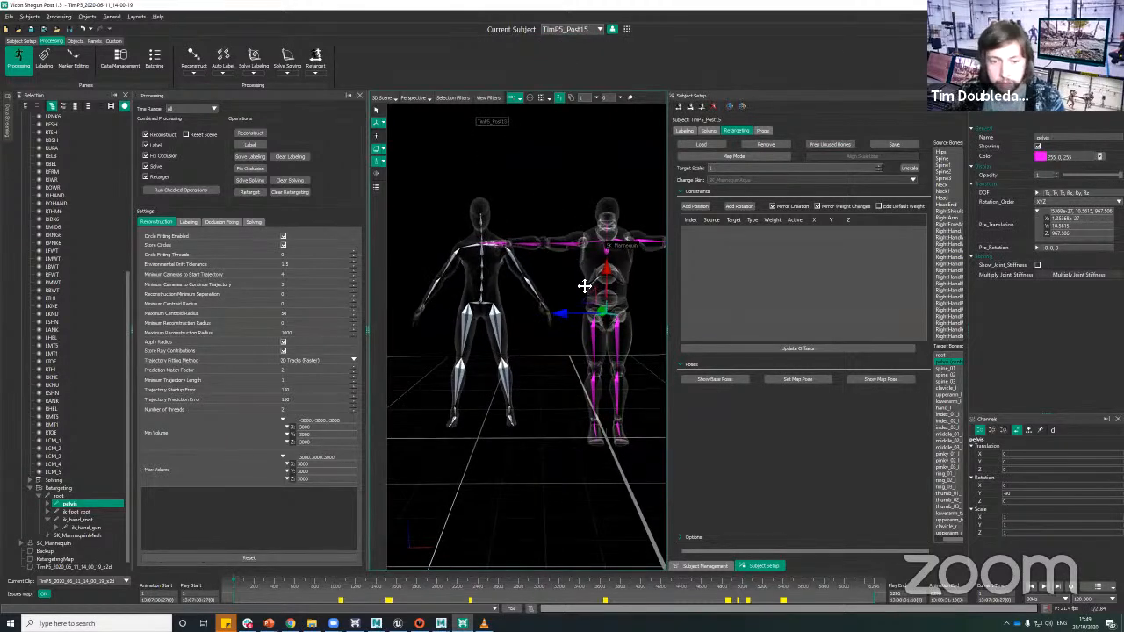
middle_click_drag(585, 286, 599, 267, "alt")
left_click(737, 156)
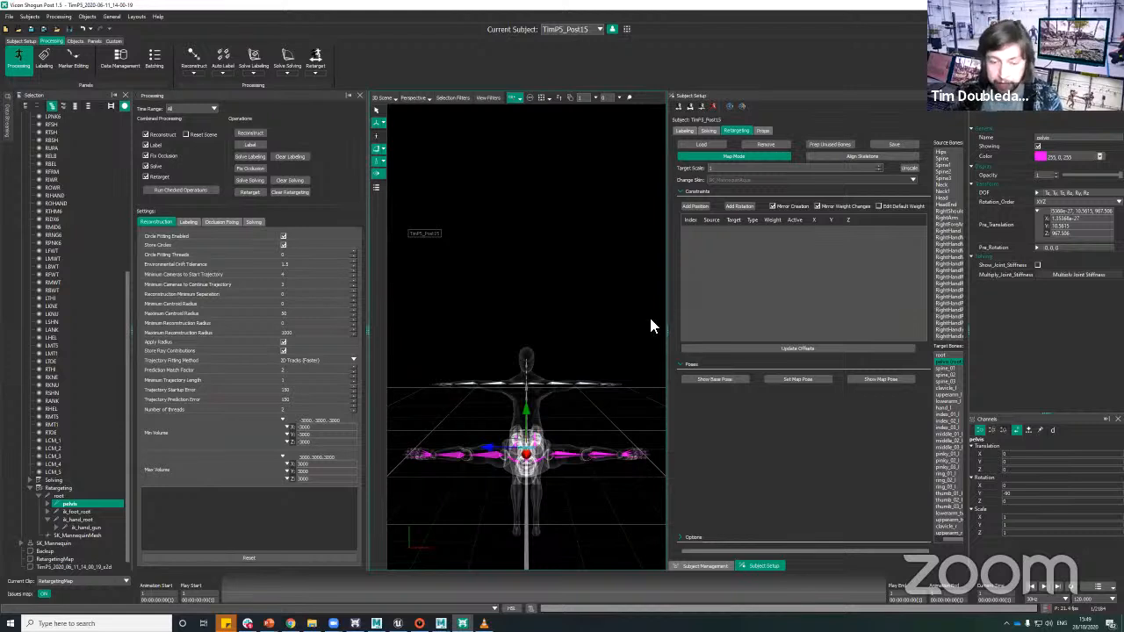
Step: Align the mannequin's orientation with the solving skeleton using Align Skeletons
left_click_drag(603, 421, 607, 407, "alt")
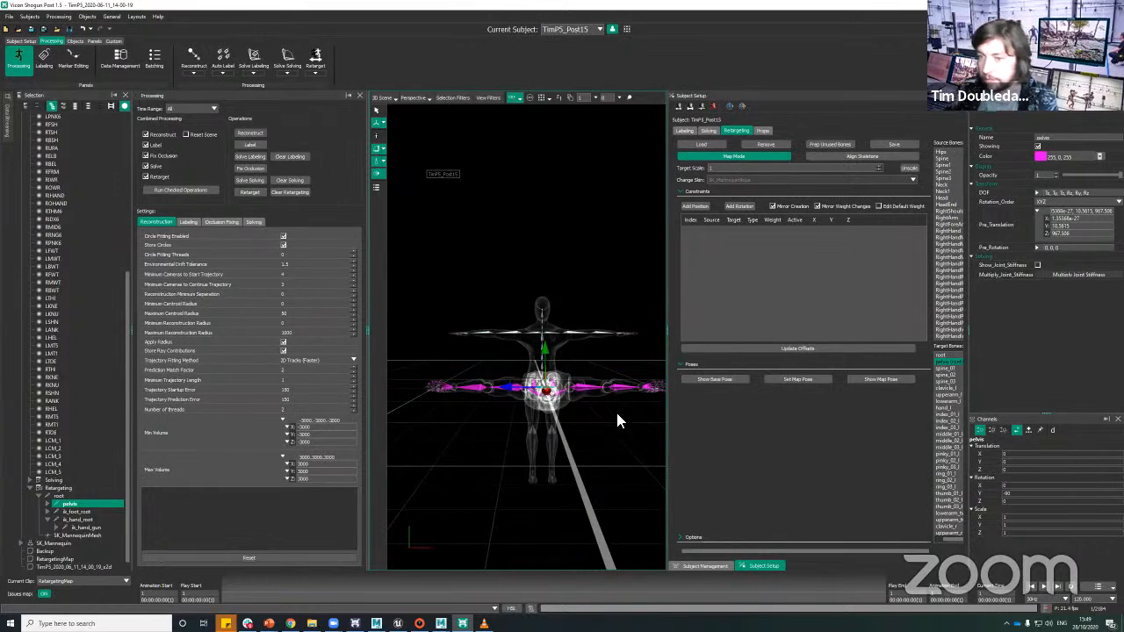
left_click(845, 155)
left_click(844, 156)
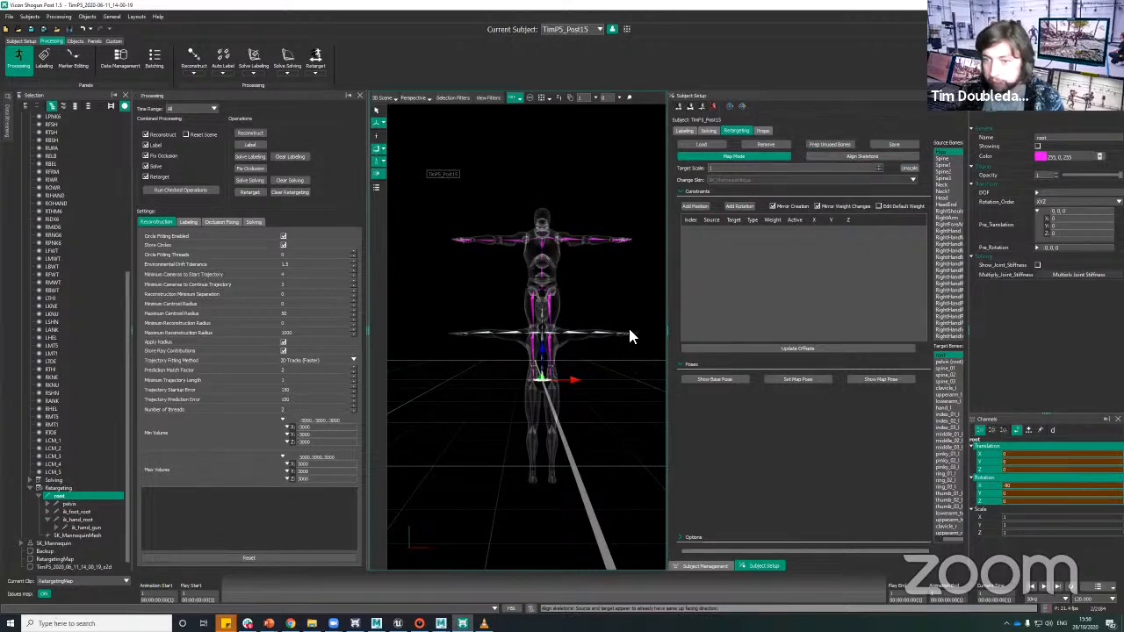
right_click_drag(582, 342, 587, 298)
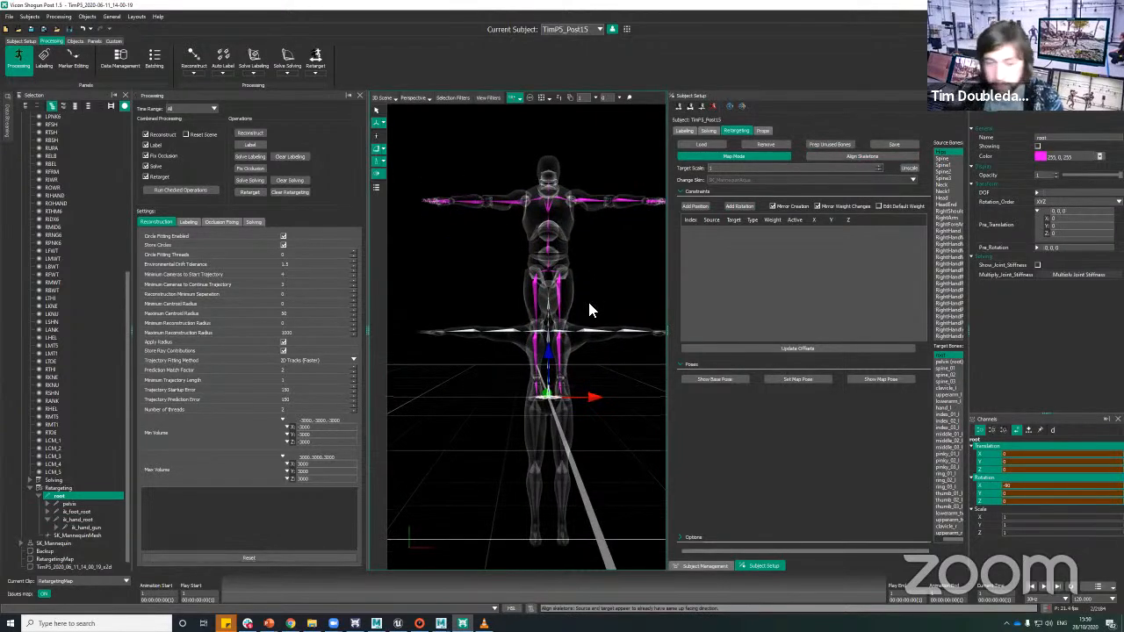
left_click_drag(630, 288, 620, 294, "alt")
middle_click_drag(620, 293, 604, 268, "alt")
right_click_drag(609, 266, 606, 255, "alt")
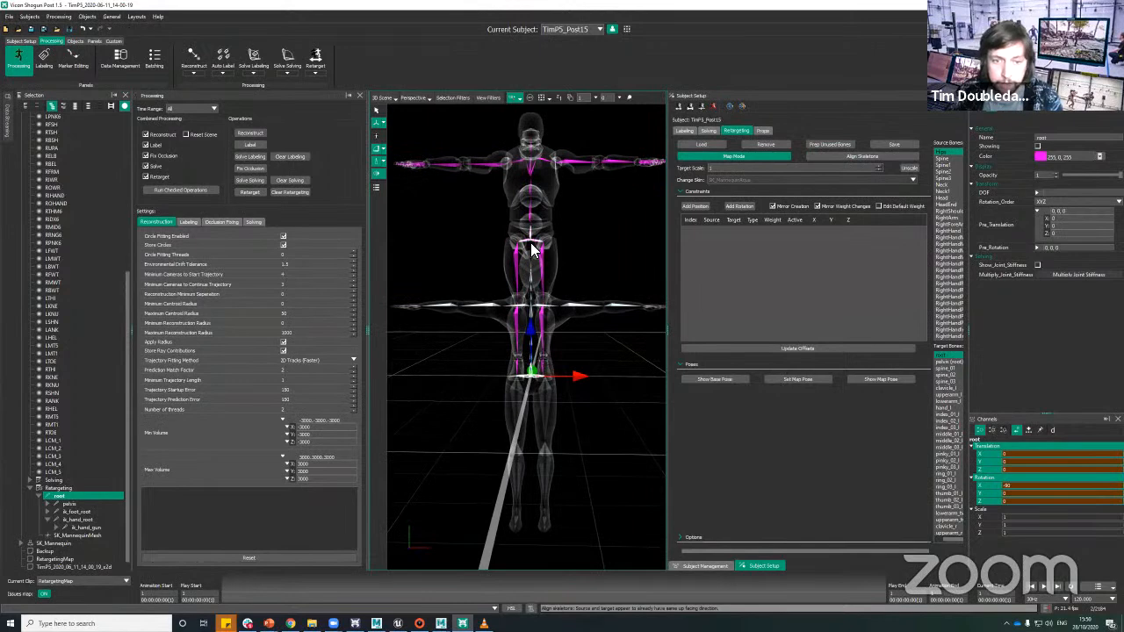
Step: Raise the solving skeleton's Hips bone to the height of the mannequin's pelvis, about 1045 in Y translation
left_click(531, 250)
left_click_drag(585, 226, 614, 234, "alt")
right_click_drag(614, 234, 597, 301, "alt")
left_click(596, 301)
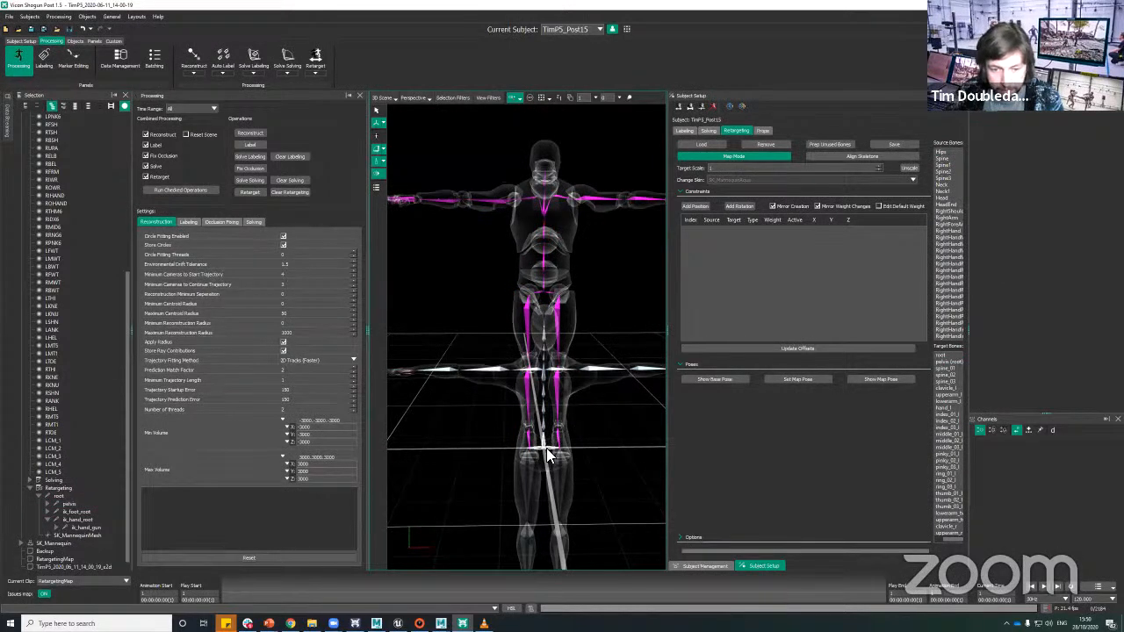
left_click(551, 427)
left_click_drag(545, 401, 550, 226)
left_click_drag(487, 328, 554, 323, "alt")
left_click_drag(542, 229, 541, 228)
middle_click_drag(587, 415, 600, 307, "alt")
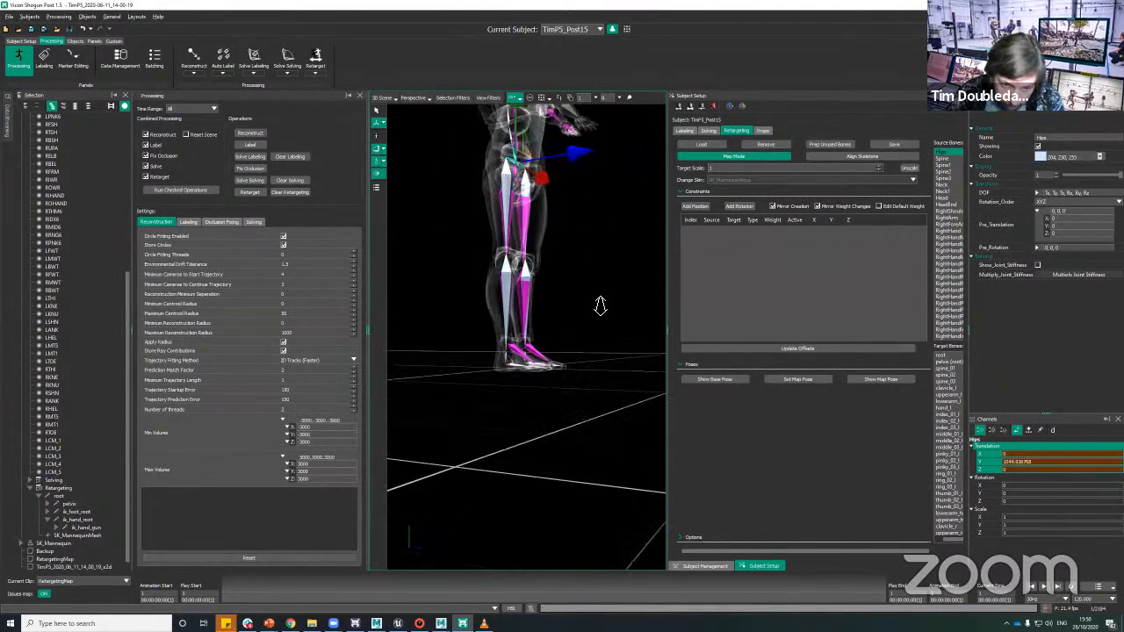
Step: Compare the proportions of the overlaid skeletons and set the Target Scale to 1.1
mouse_move(600, 307)
left_mouse_down("alt")
mouse_move(612, 307)
mouse_move(601, 314)
left_mouse_up("alt")
left_click_drag(581, 255, 499, 377, "alt")
middle_click_drag(499, 378, 565, 296, "alt")
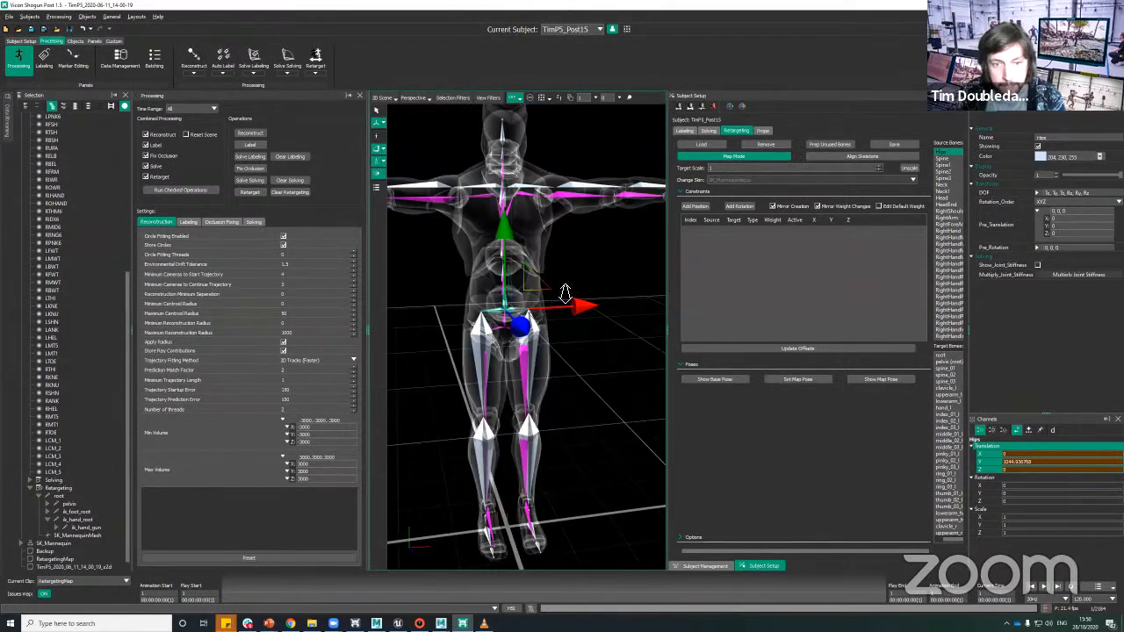
right_click_drag(565, 296, 565, 322, "alt")
left_click_drag(565, 322, 492, 222, "alt")
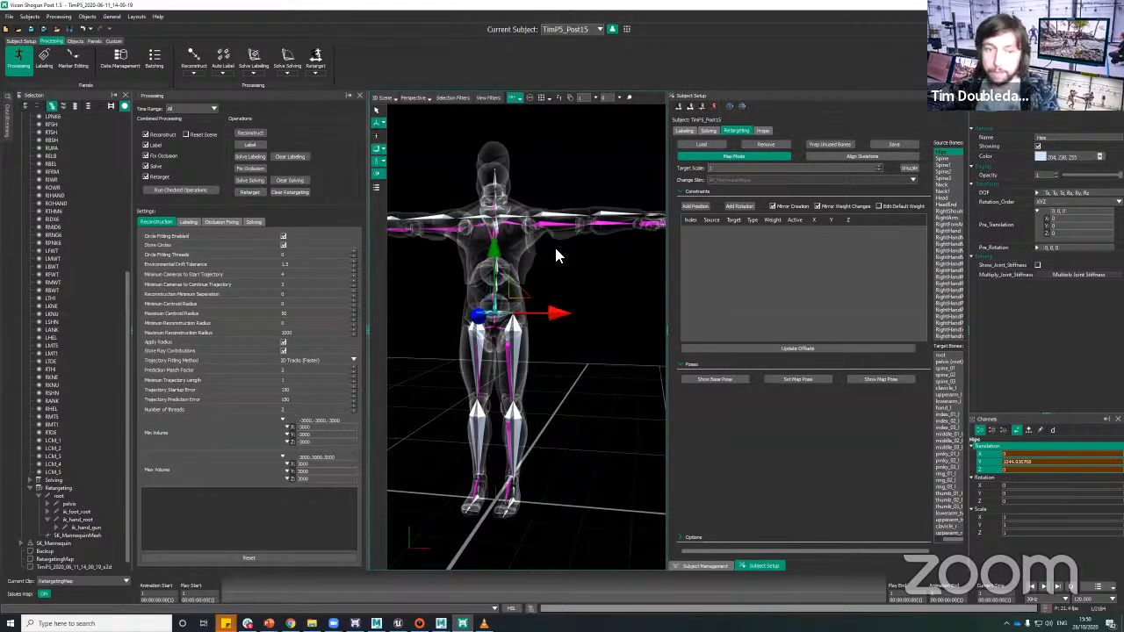
right_click_drag(587, 260, 598, 292, "alt")
middle_click_drag(598, 292, 596, 288, "alt")
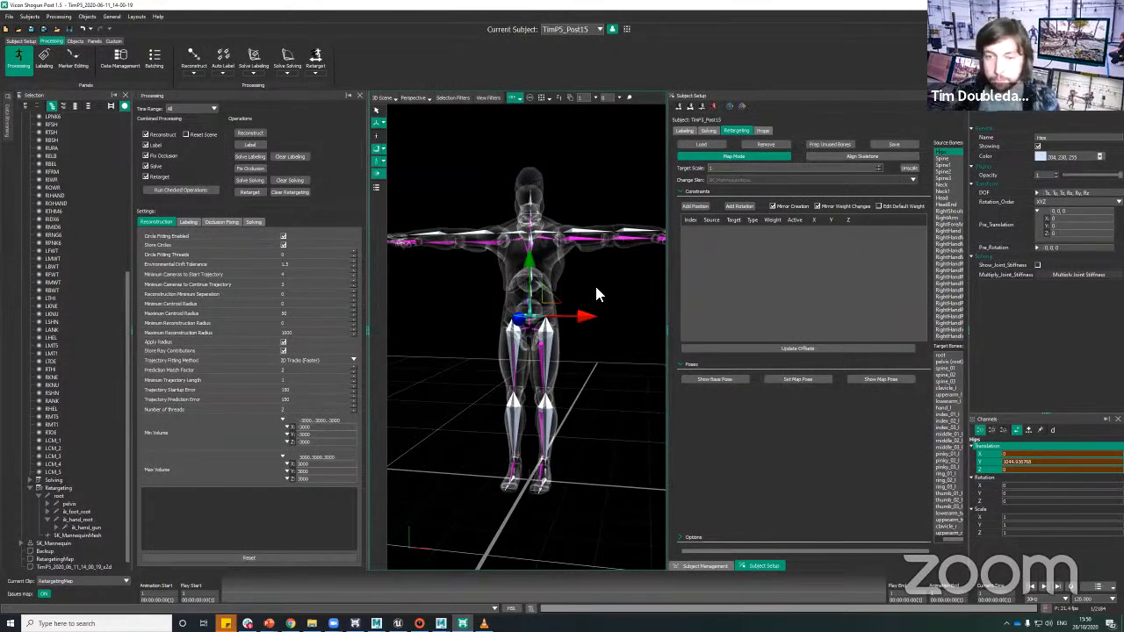
left_click(734, 168)
type(".")
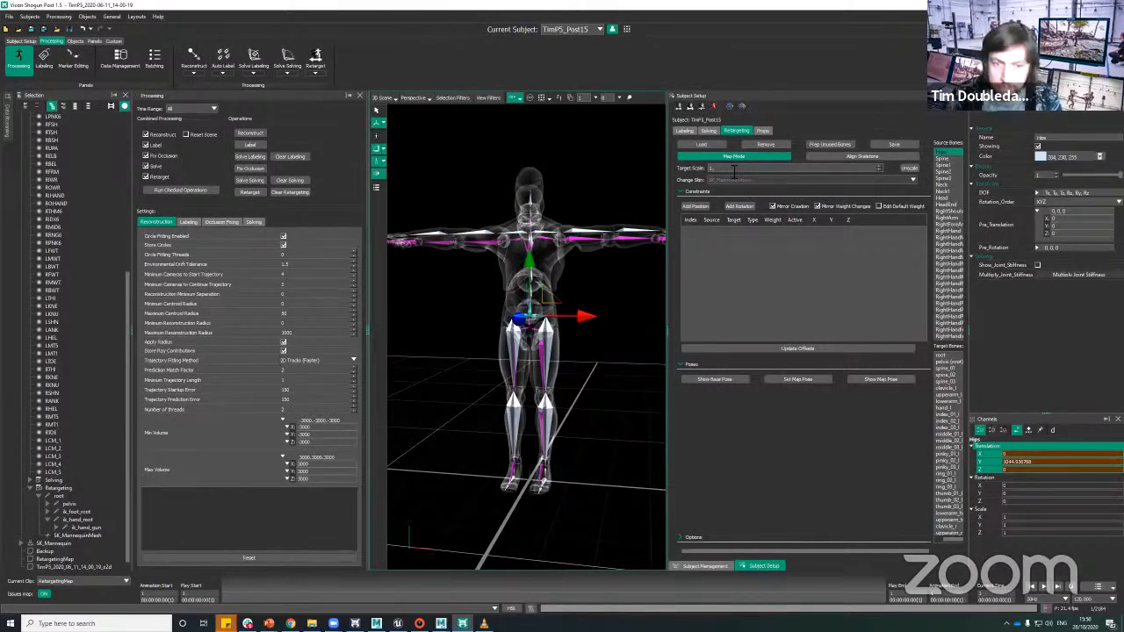
type("1")
key("Return")
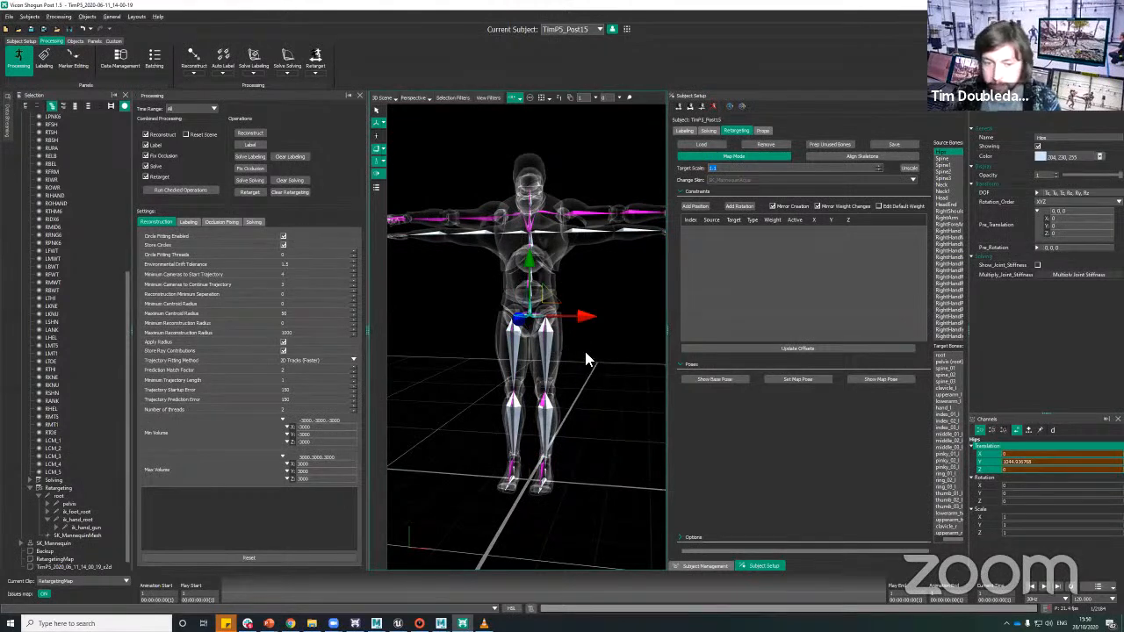
Step: Shift the solving skeleton's Hips bone backward along Z to line up with the mannequin's pelvis from the side
left_click_drag(587, 355, 570, 414)
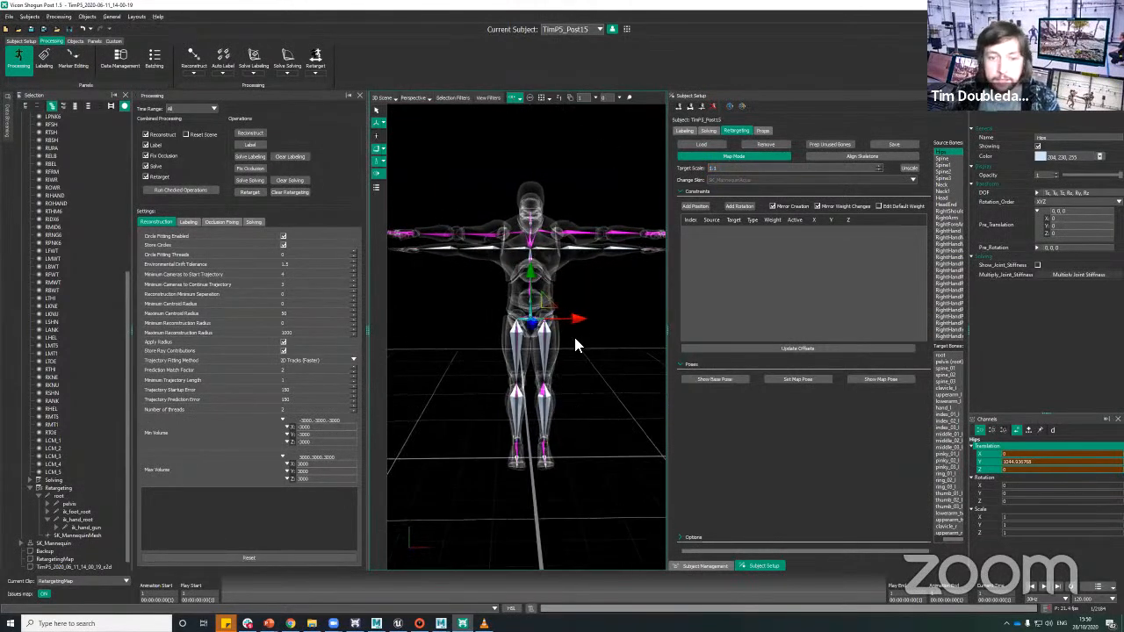
left_click_drag(587, 355, 571, 189)
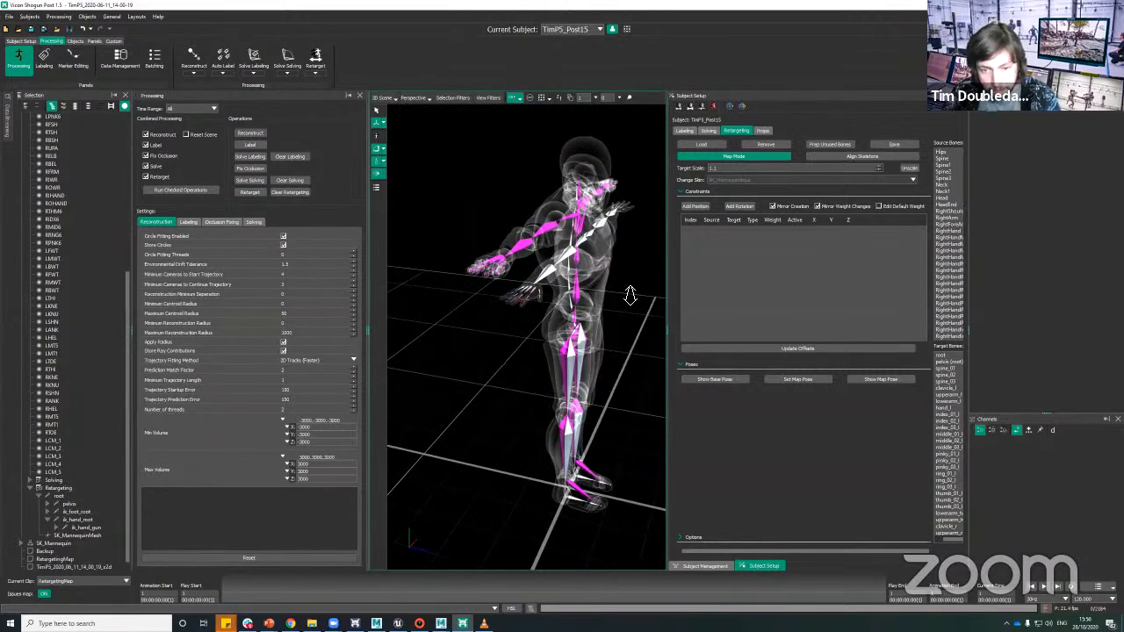
right_click_drag(631, 295, 634, 324, "alt")
left_click_drag(634, 325, 575, 327, "alt")
Step: Rotate the solving skeleton's RightShoulder bone to about -25 degrees in X to follow the mannequin's clavicle
left_click(576, 335)
left_click_drag(484, 306, 625, 479, "alt")
left_click(621, 430)
left_click(581, 326)
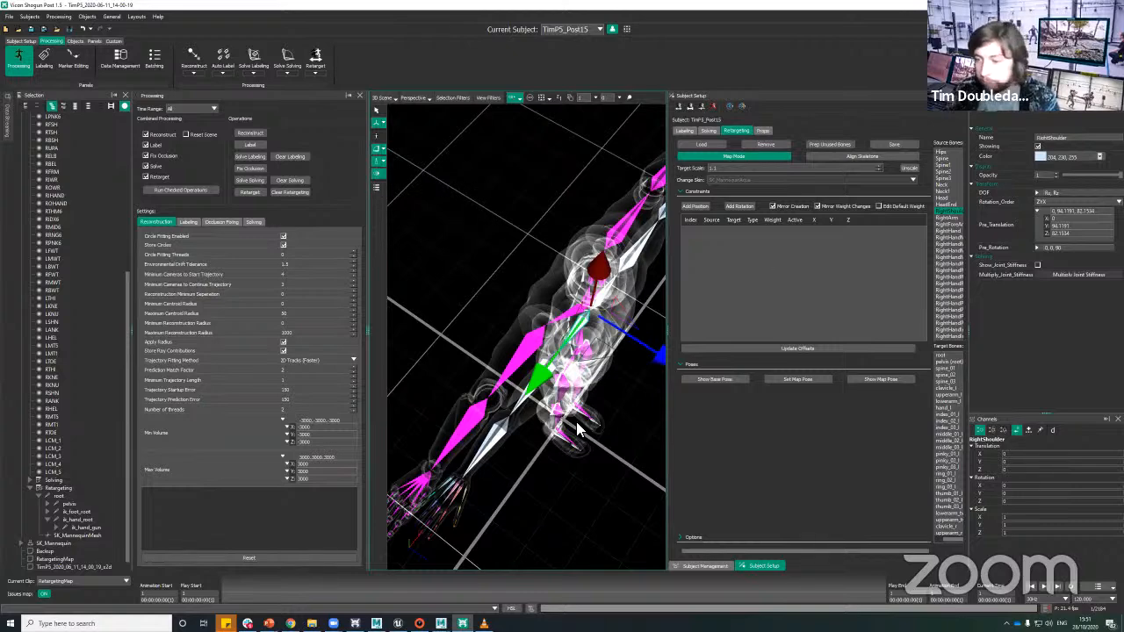
mouse_move(533, 251)
left_mouse_down("alt")
mouse_move(519, 246)
mouse_move(530, 254)
left_mouse_up("alt")
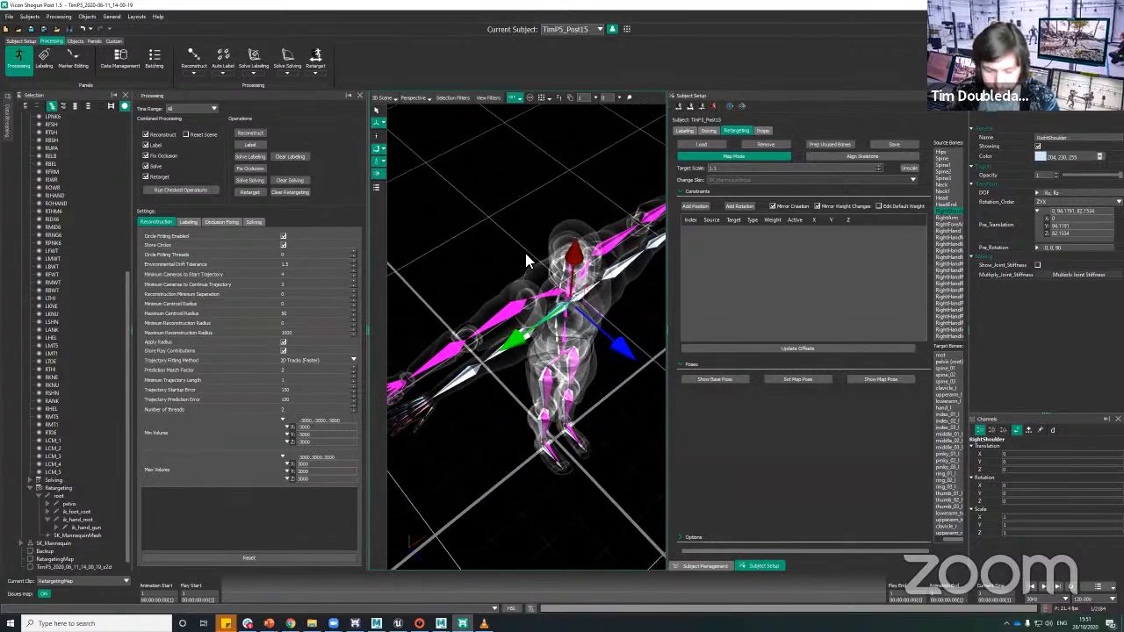
key("e")
left_click_drag(620, 381, 587, 361, "alt")
left_click_drag(567, 450, 848, 414, "alt")
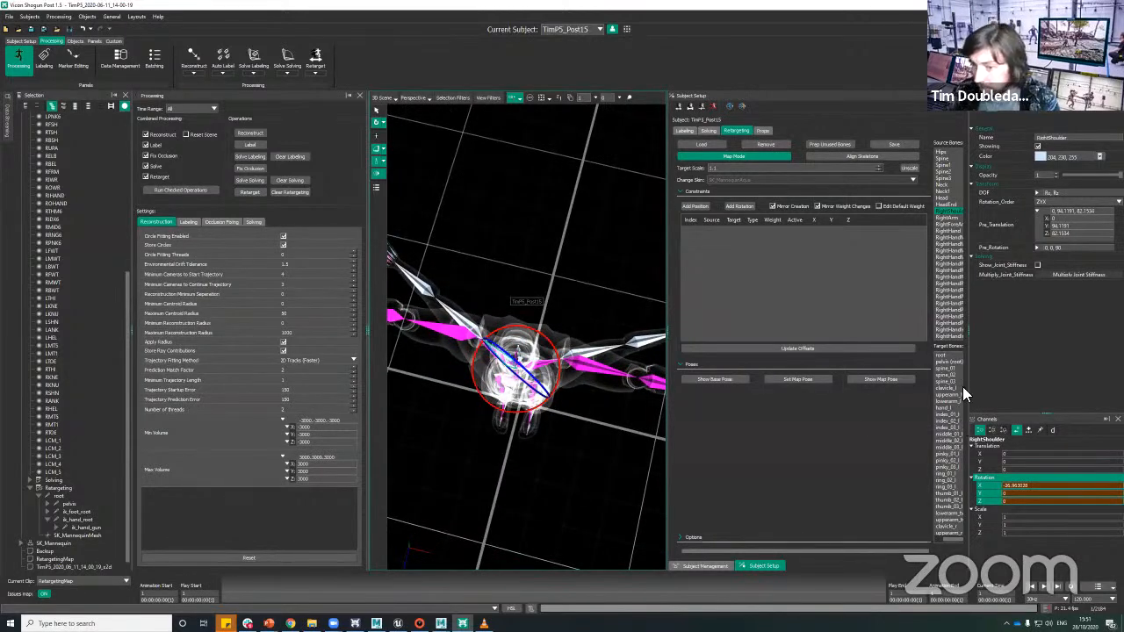
left_click_drag(580, 454, 571, 407, "alt")
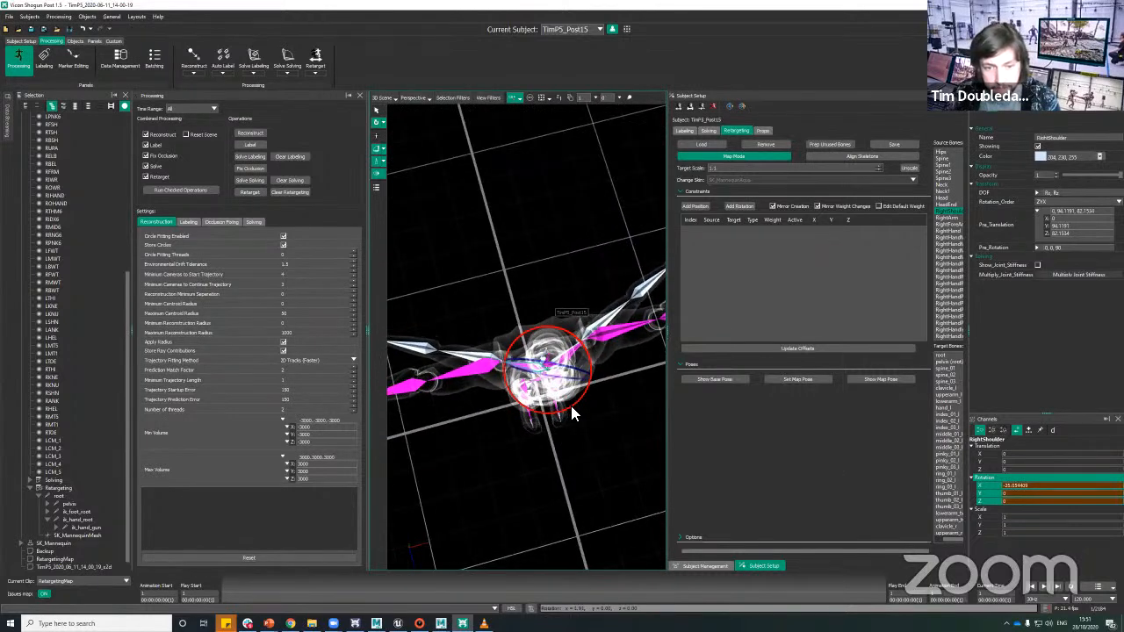
Step: Rotate the solving skeleton's upper arm bones about 23 degrees in X to run parallel to the mannequin's arms
left_click(486, 361)
middle_click_drag(492, 289, 545, 228, "alt")
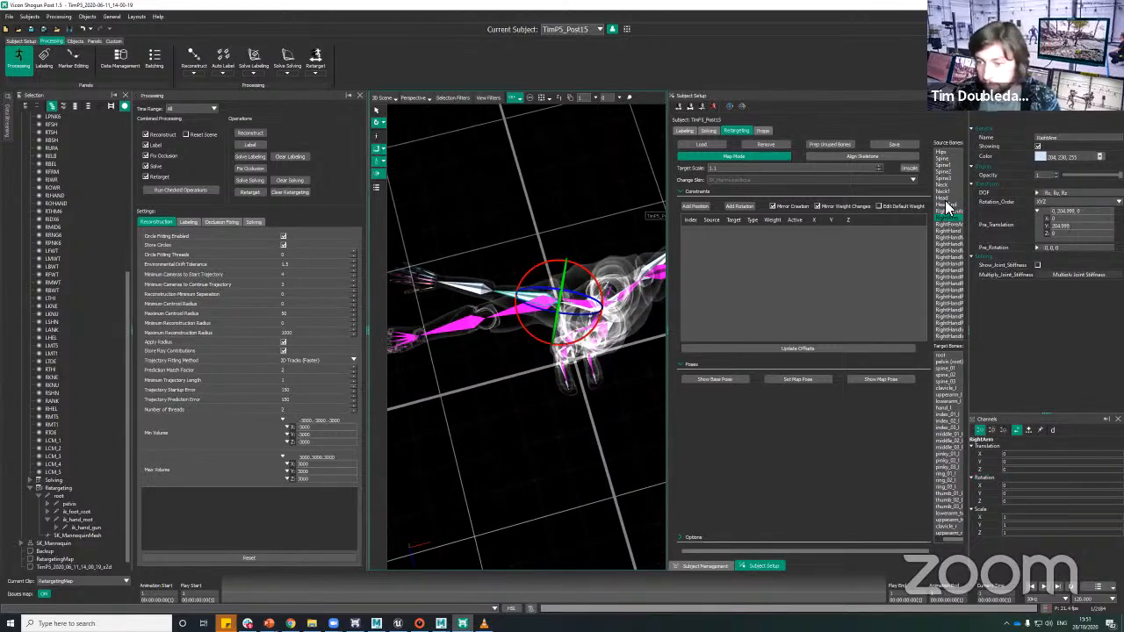
left_click_drag(530, 330, 548, 335)
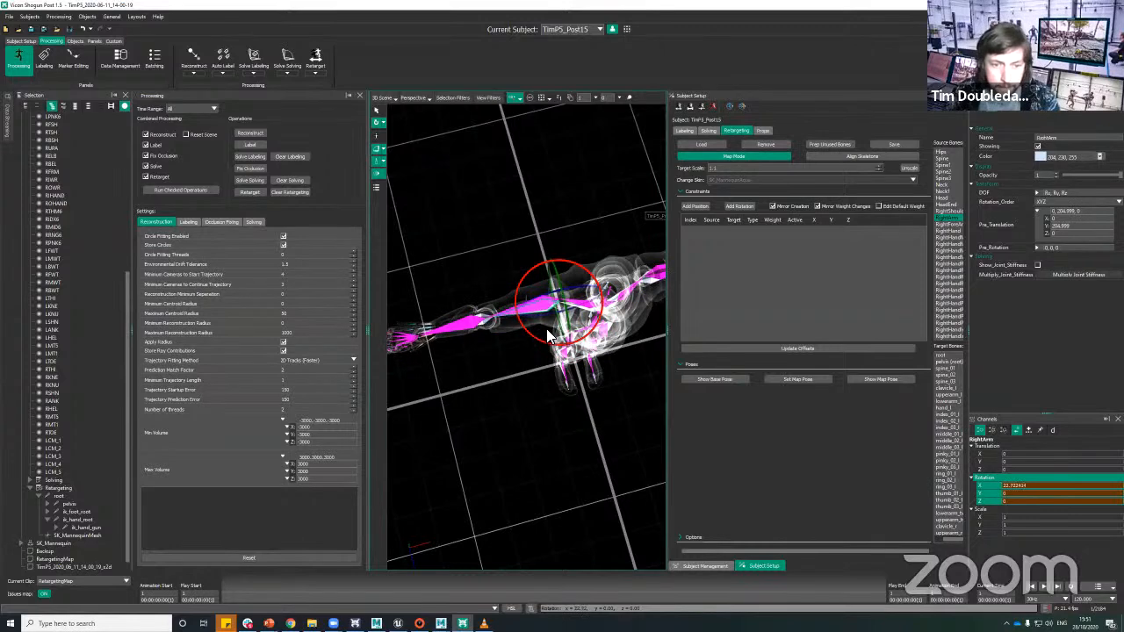
left_click_drag(535, 422, 527, 346, "alt")
middle_click_drag(527, 347, 514, 348, "alt")
left_click_drag(514, 349, 548, 359, "alt")
left_click(504, 343)
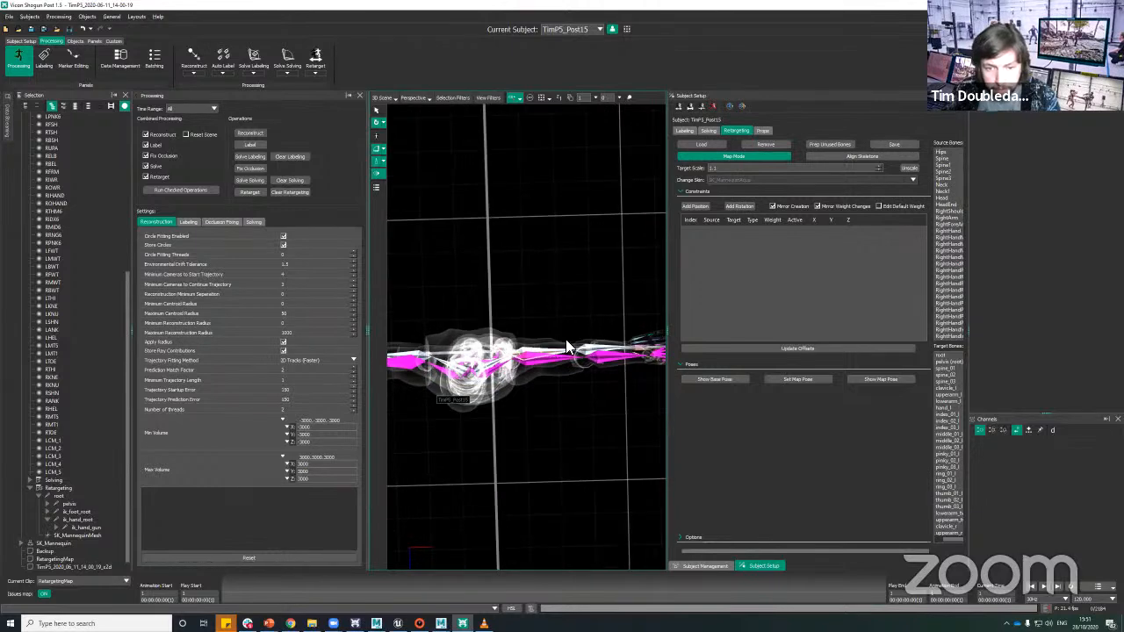
left_click(565, 346)
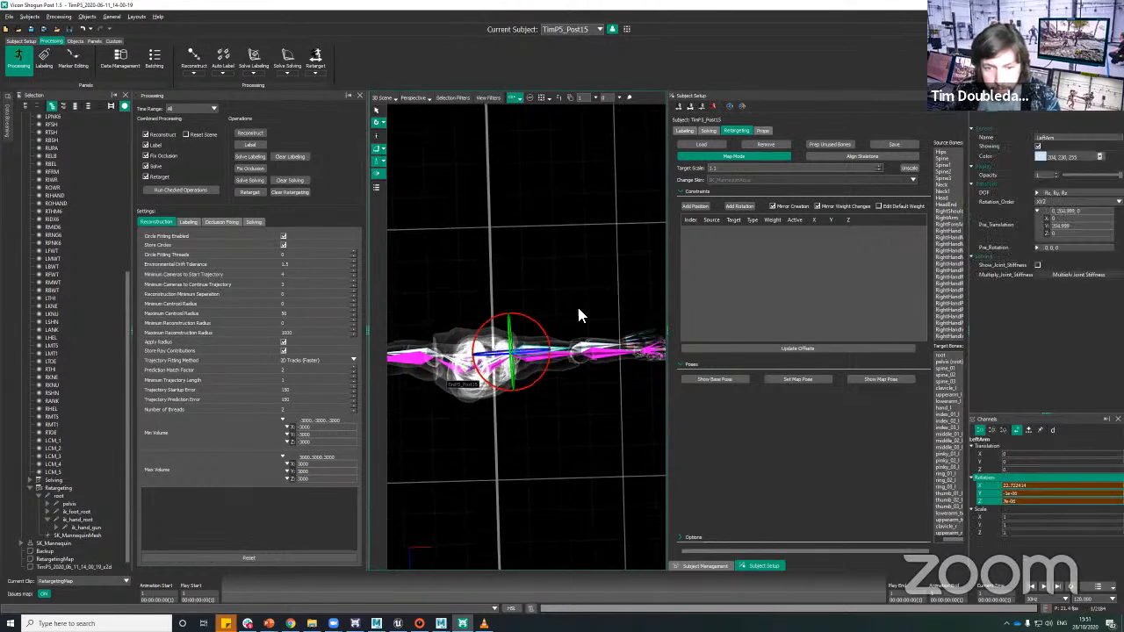
Step: Add a position constraint and a rotation constraint from the solving skeleton's Hips bone to the mannequin's pelvis
left_click(591, 412)
left_click_drag(591, 412, 527, 412, "alt")
middle_click_drag(548, 363, 594, 318, "alt")
right_click_drag(595, 318, 484, 287, "alt")
left_click_drag(547, 281, 576, 244, "alt")
middle_click_drag(603, 286, 593, 331, "alt")
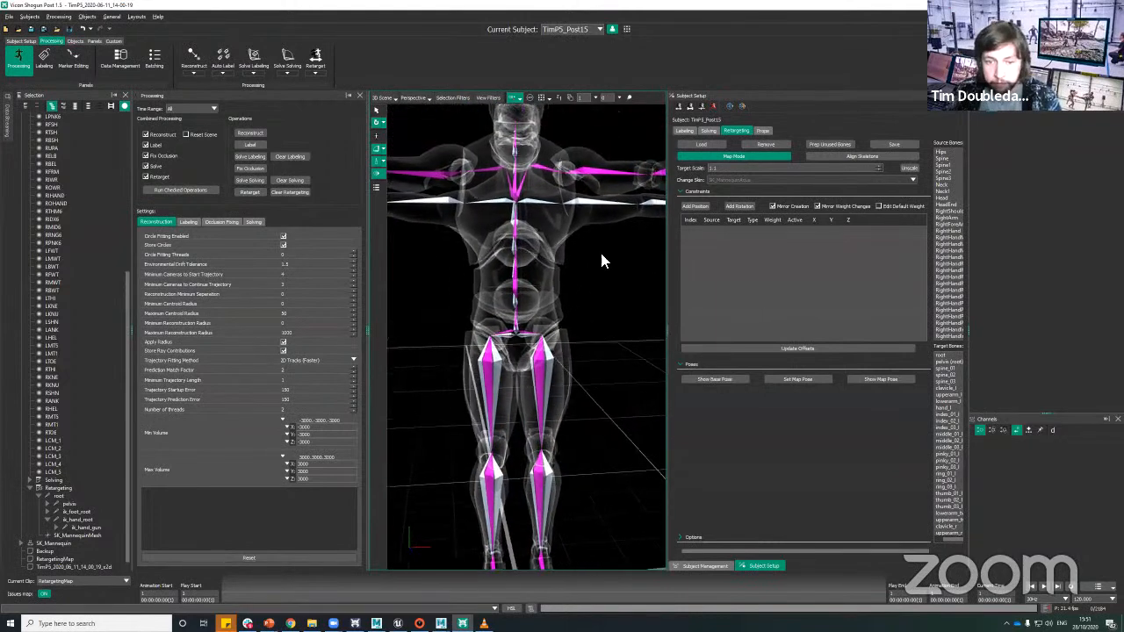
right_click_drag(602, 254, 536, 333, "alt")
left_click(536, 338)
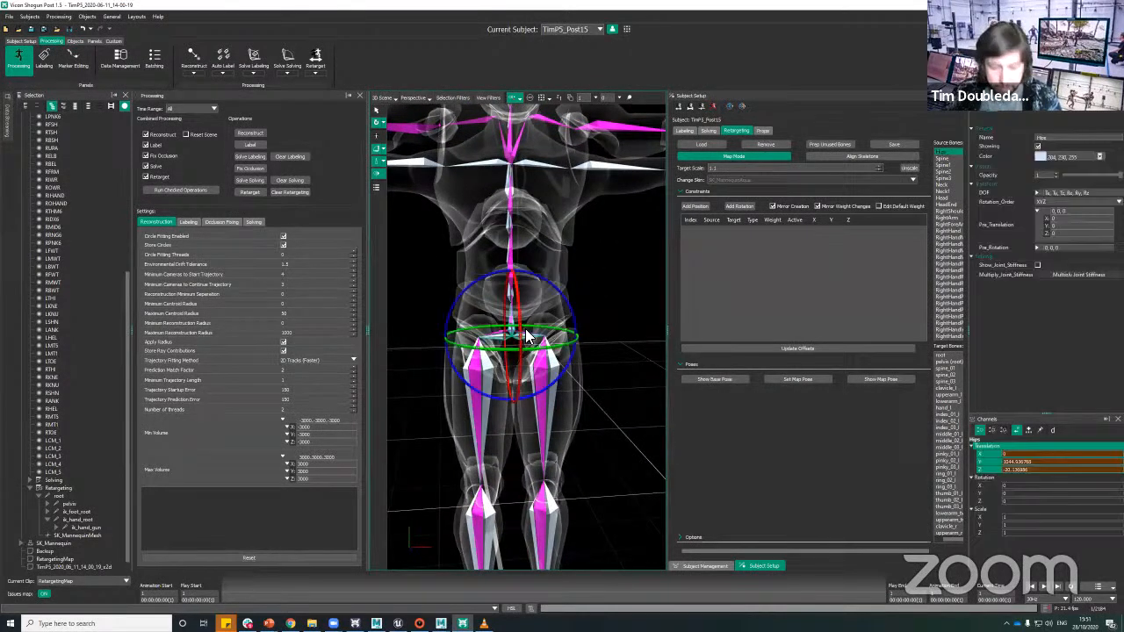
left_click(377, 110)
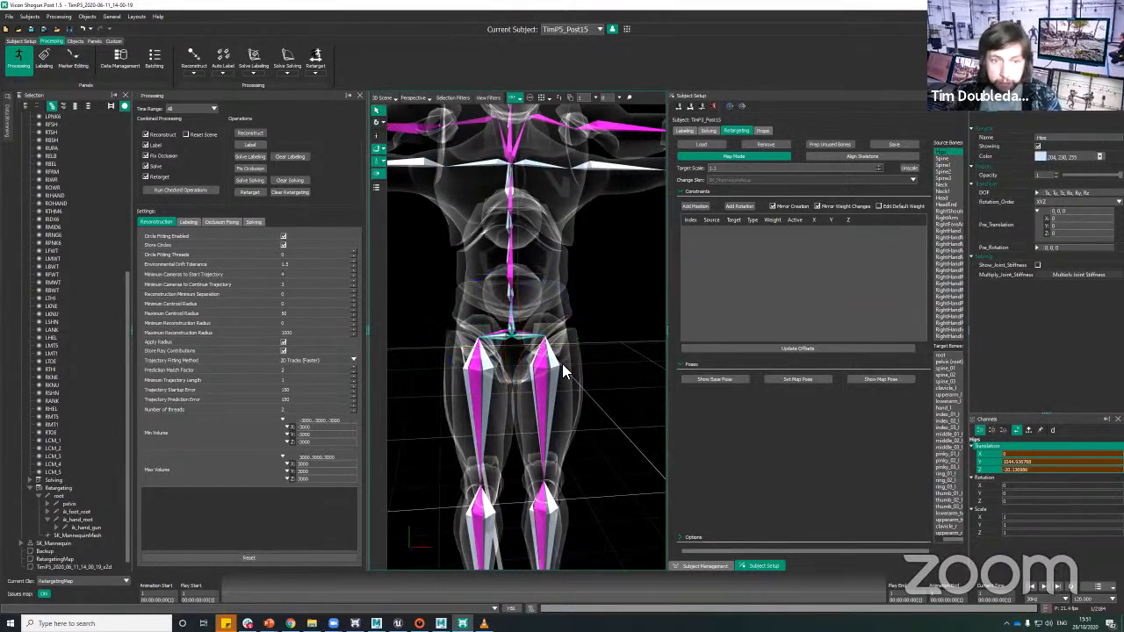
left_click(520, 333)
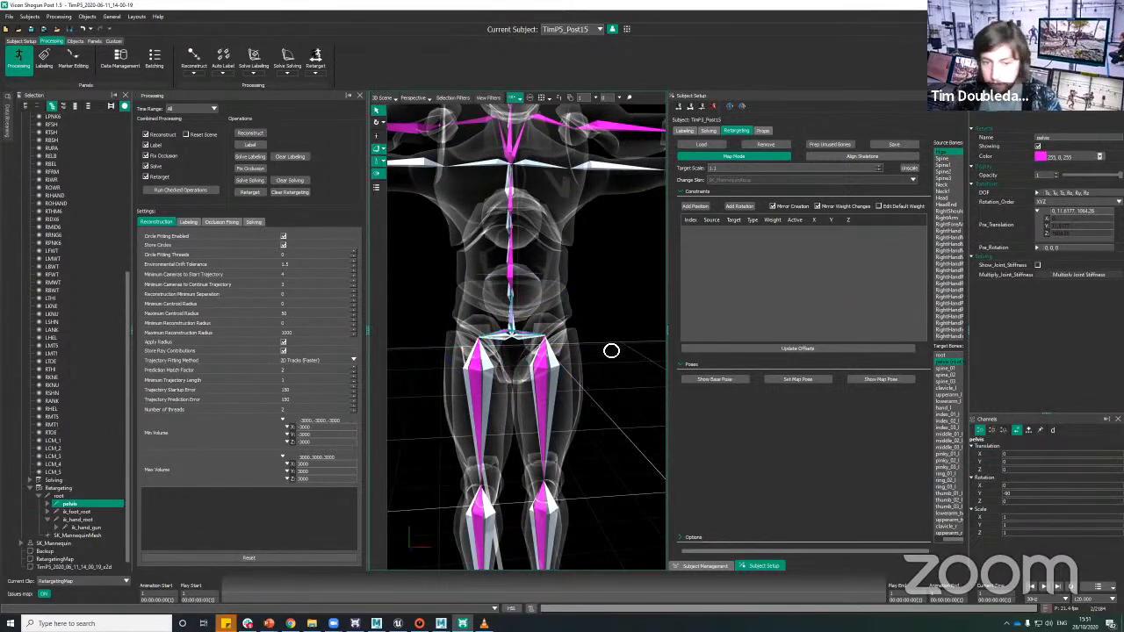
left_click_drag(610, 350, 606, 342, "alt")
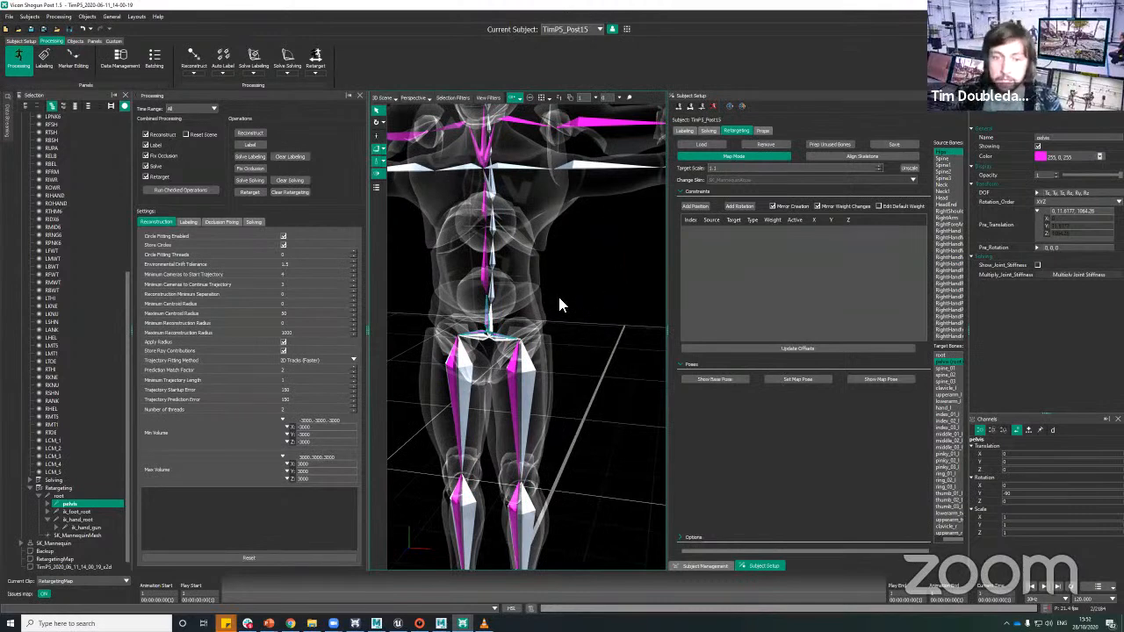
left_click_drag(562, 305, 640, 327, "alt")
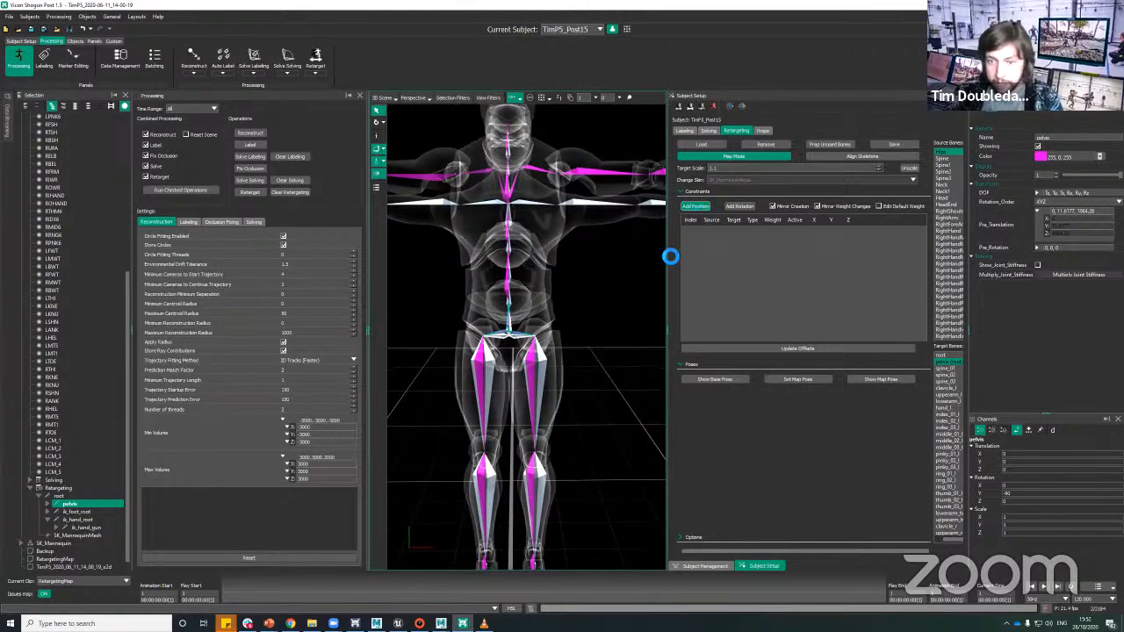
left_click(694, 207)
left_click(729, 208)
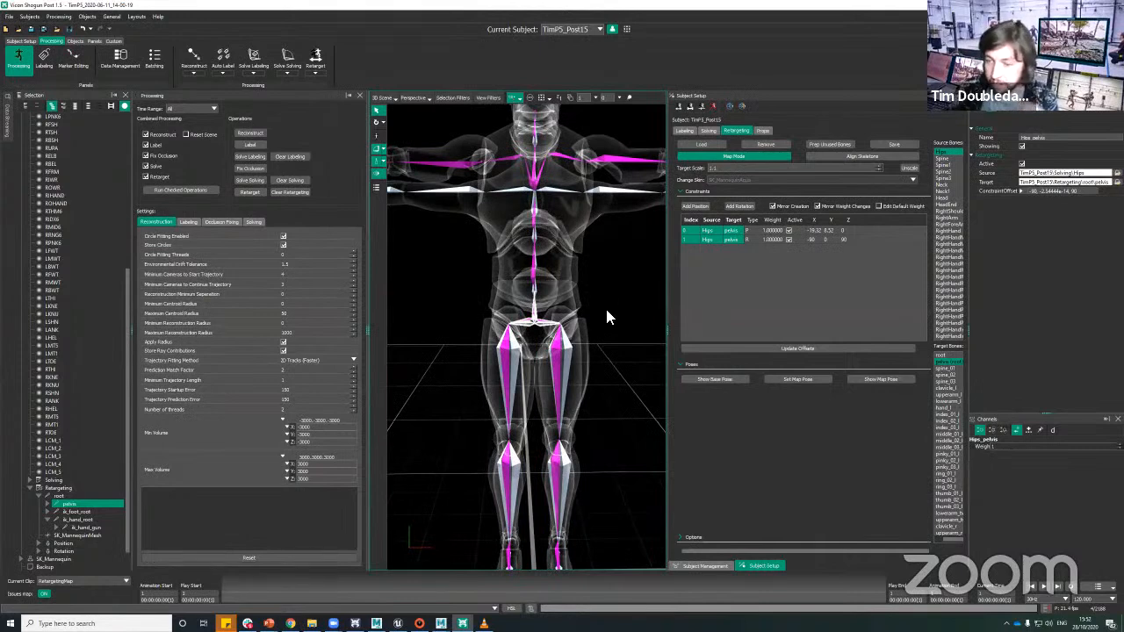
Step: Examine how the spine, arms and legs of the solving skeleton line up with the mannequin's skeleton
left_click_drag(585, 333, 612, 312, "alt")
left_click(610, 305)
right_click_drag(610, 305, 571, 281, "alt")
middle_click_drag(541, 254, 554, 324, "alt")
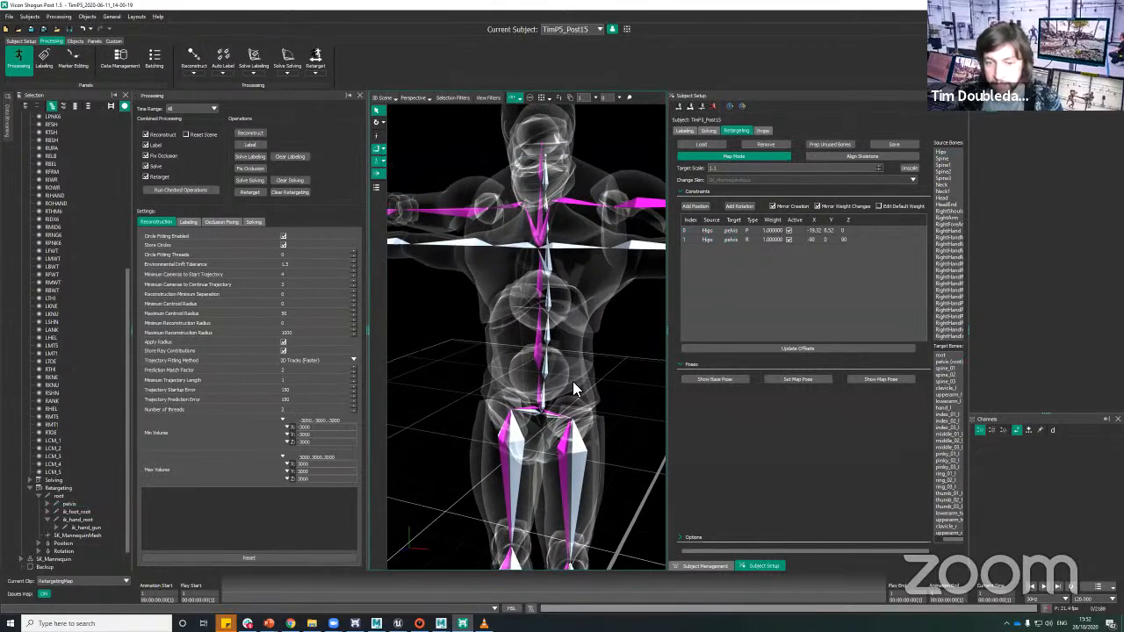
left_click_drag(573, 388, 612, 371, "alt")
right_click_drag(619, 387, 601, 436, "alt")
middle_click_drag(601, 435, 592, 367, "alt")
right_click_drag(569, 427, 545, 494, "alt")
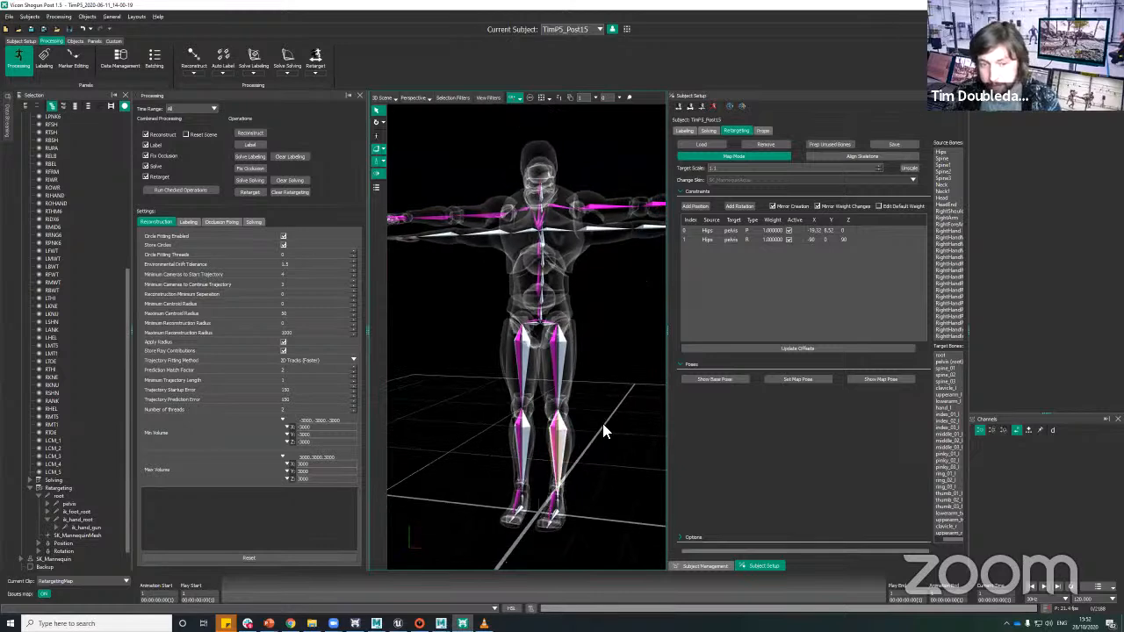
left_click_drag(603, 431, 608, 225, "alt")
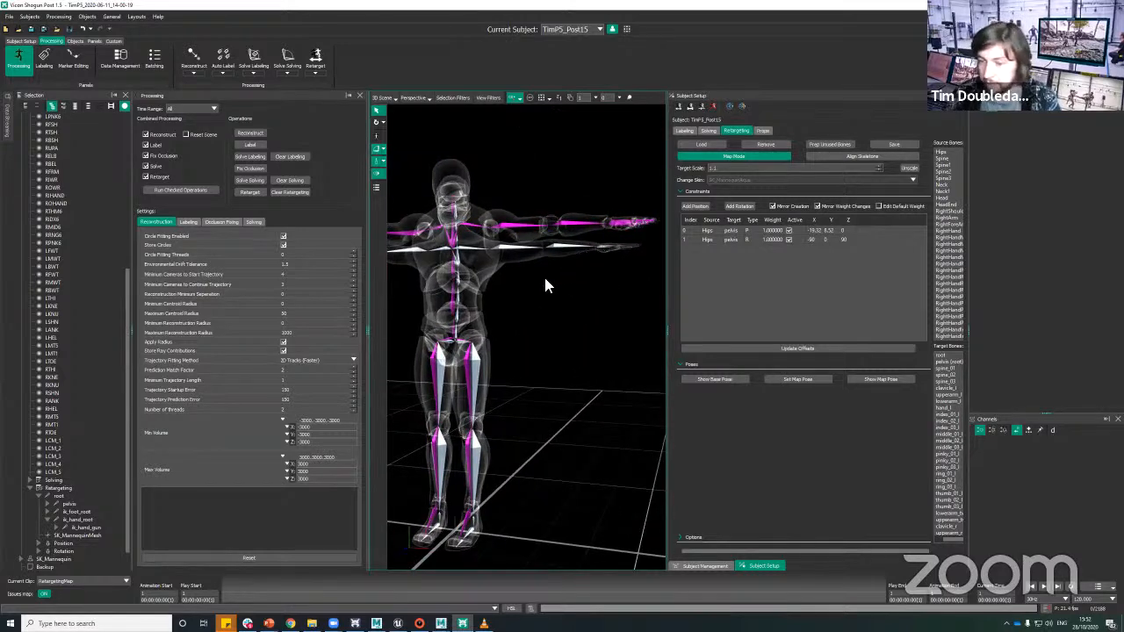
left_click_drag(523, 292, 563, 344, "alt")
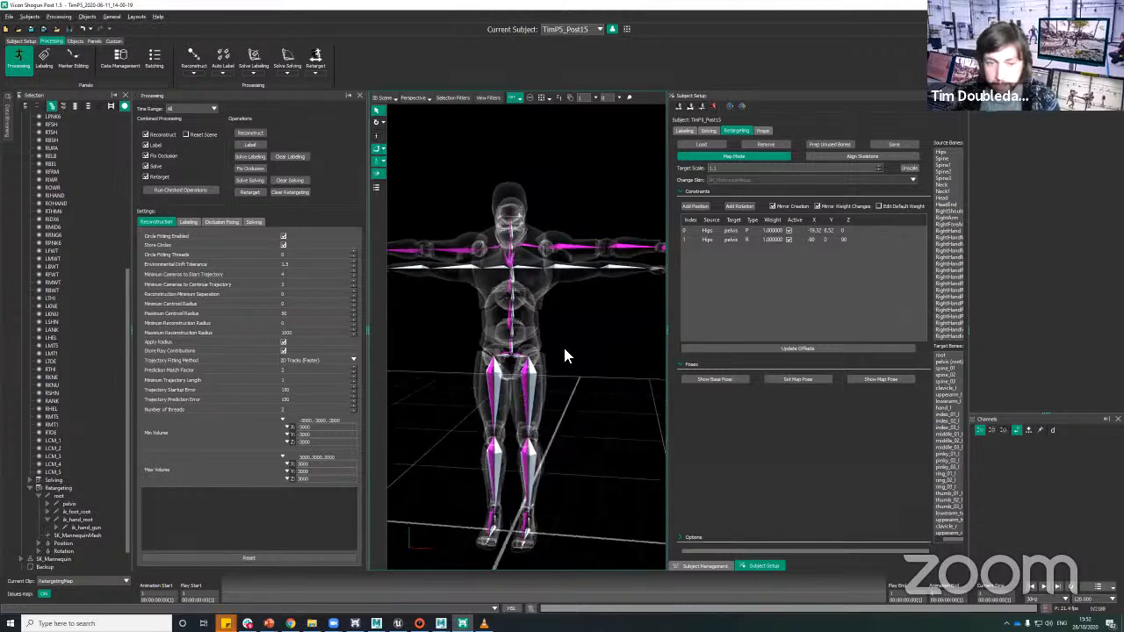
Step: Add rotation constraints from Spine to spine_01 and from Spine2 to spine_02
right_click_drag(563, 345, 614, 283, "alt")
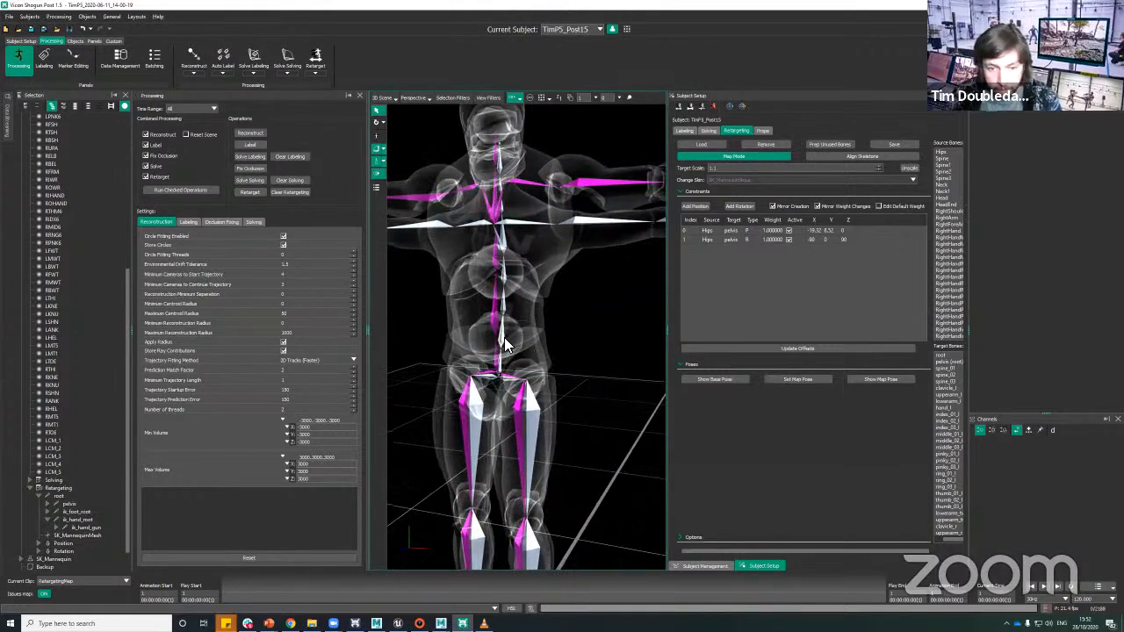
left_click(502, 326)
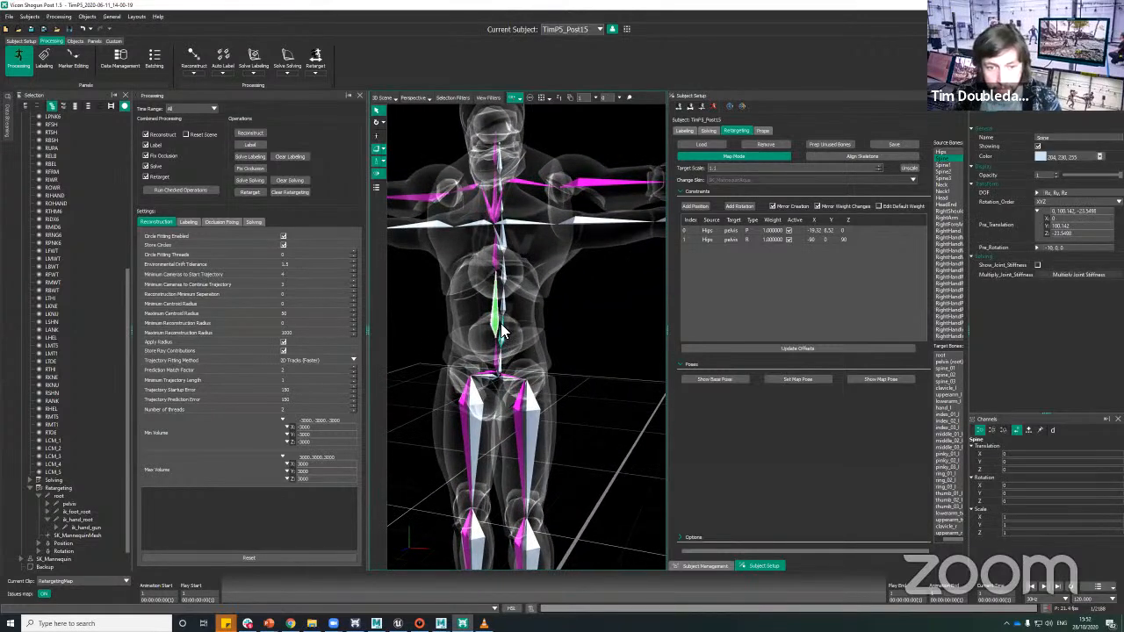
left_click(739, 205)
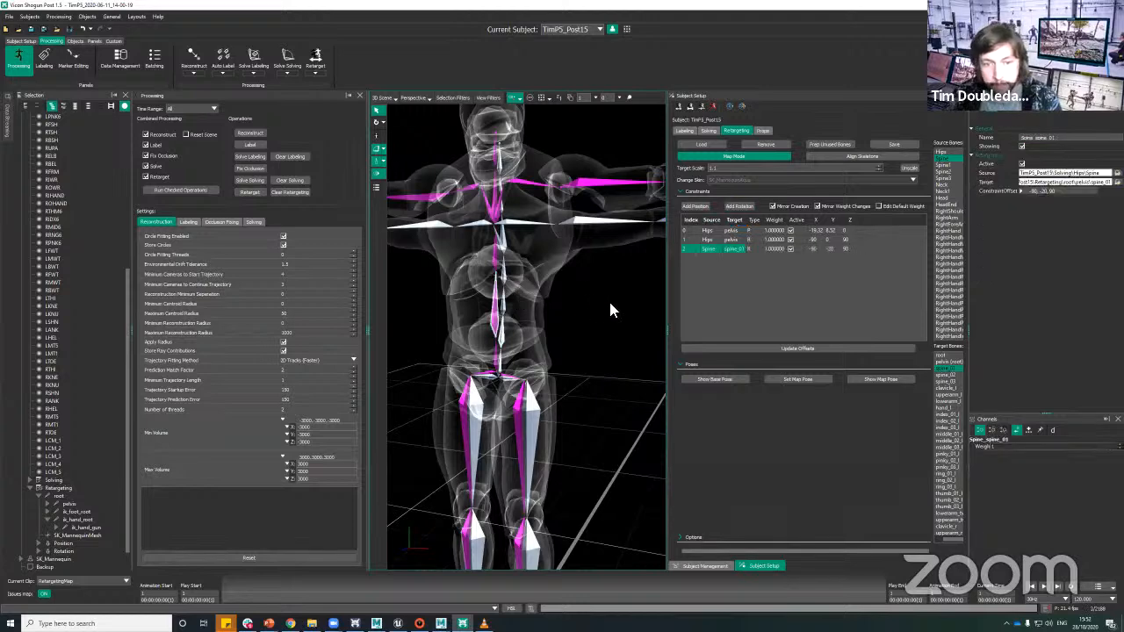
left_click_drag(609, 298, 532, 395, "alt")
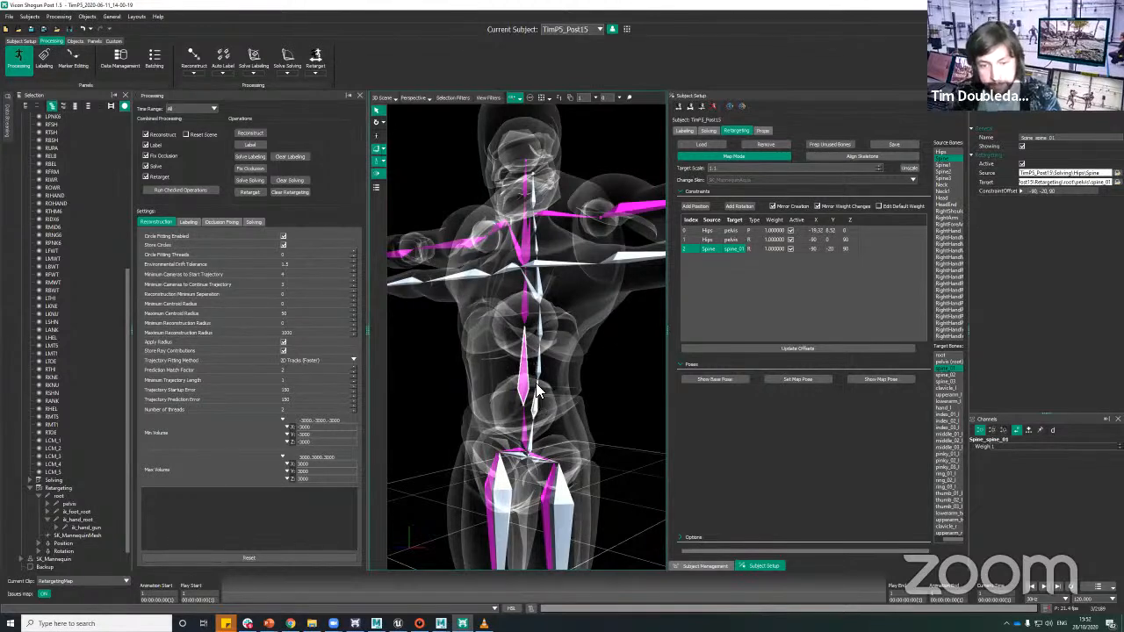
left_click(528, 322)
left_click(531, 312)
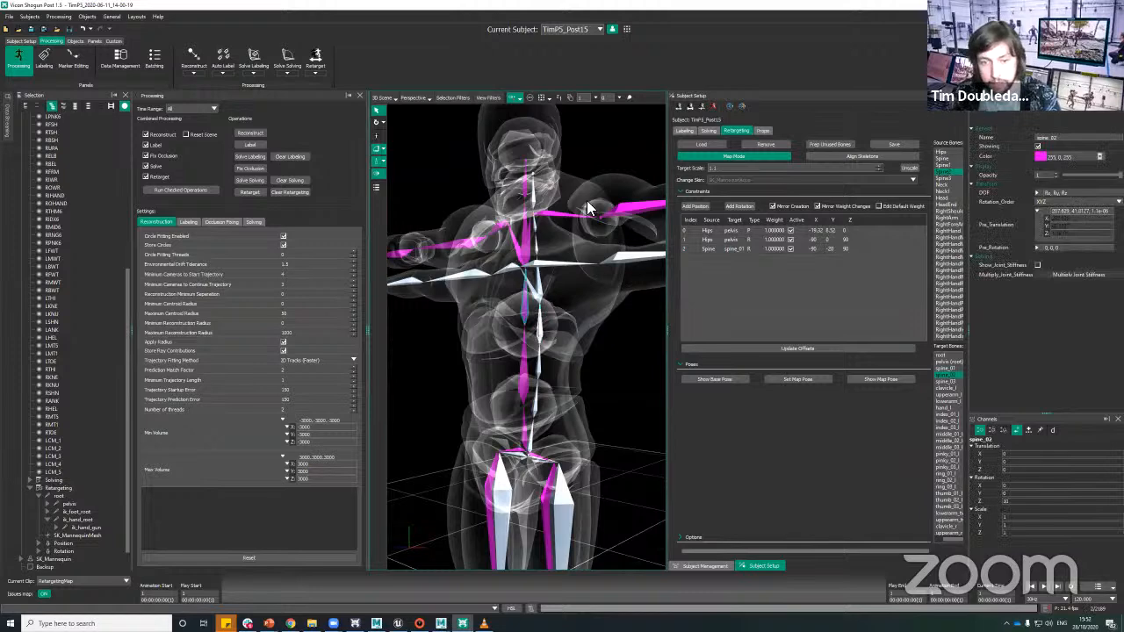
left_click(740, 207)
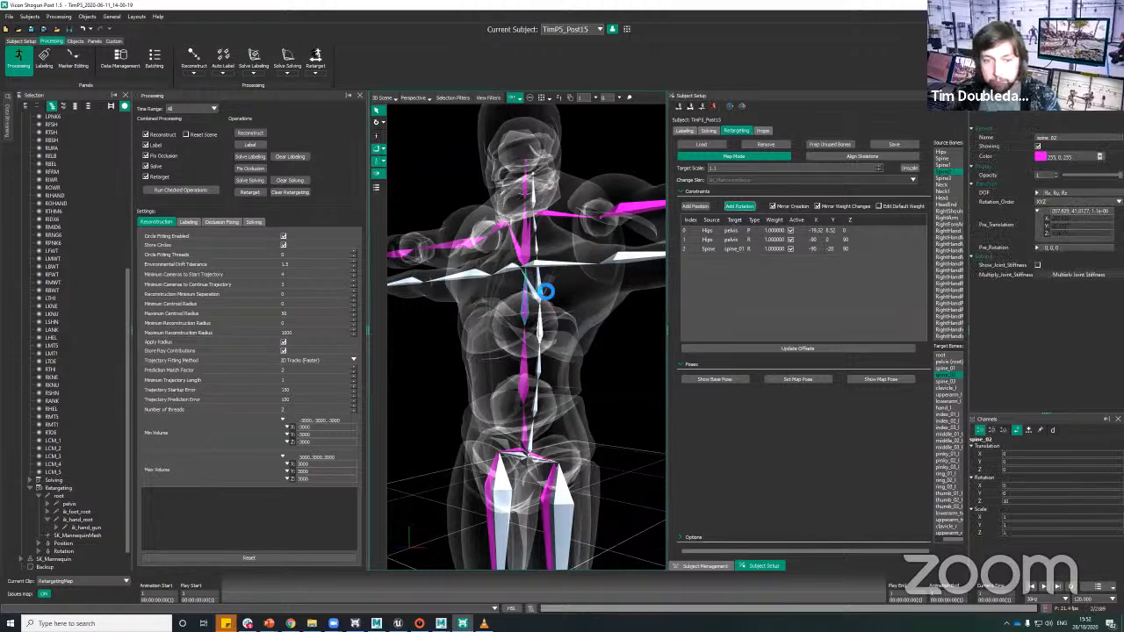
Step: Add a rotation constraint from the solving skeleton's Spine3 bone to the mannequin's spine_03
left_click(542, 294)
left_click(549, 292)
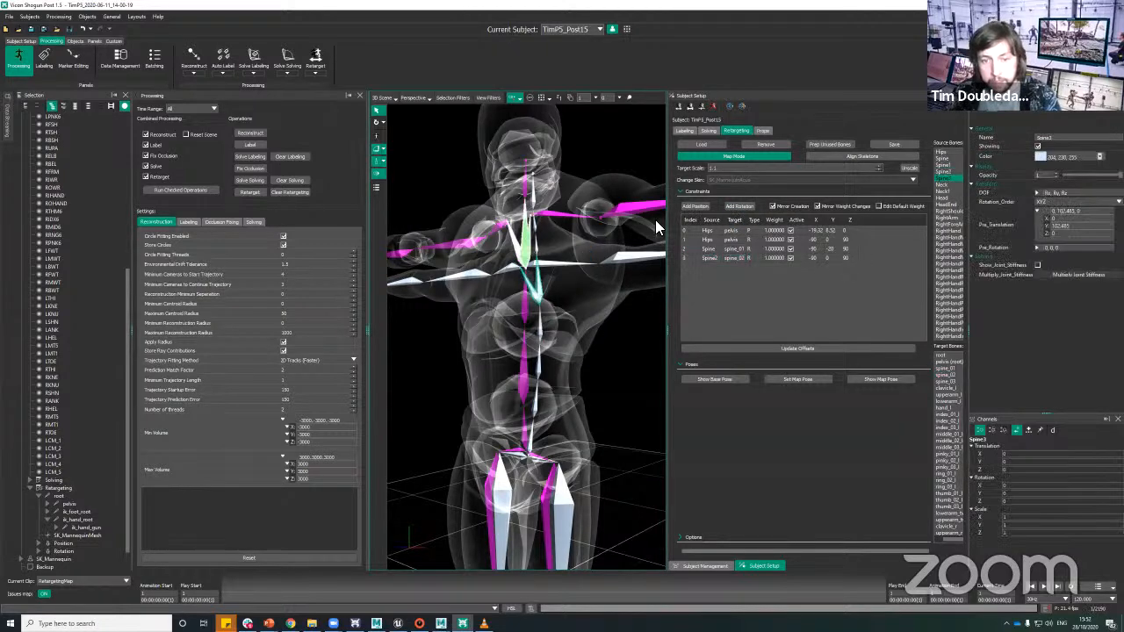
left_click(733, 205)
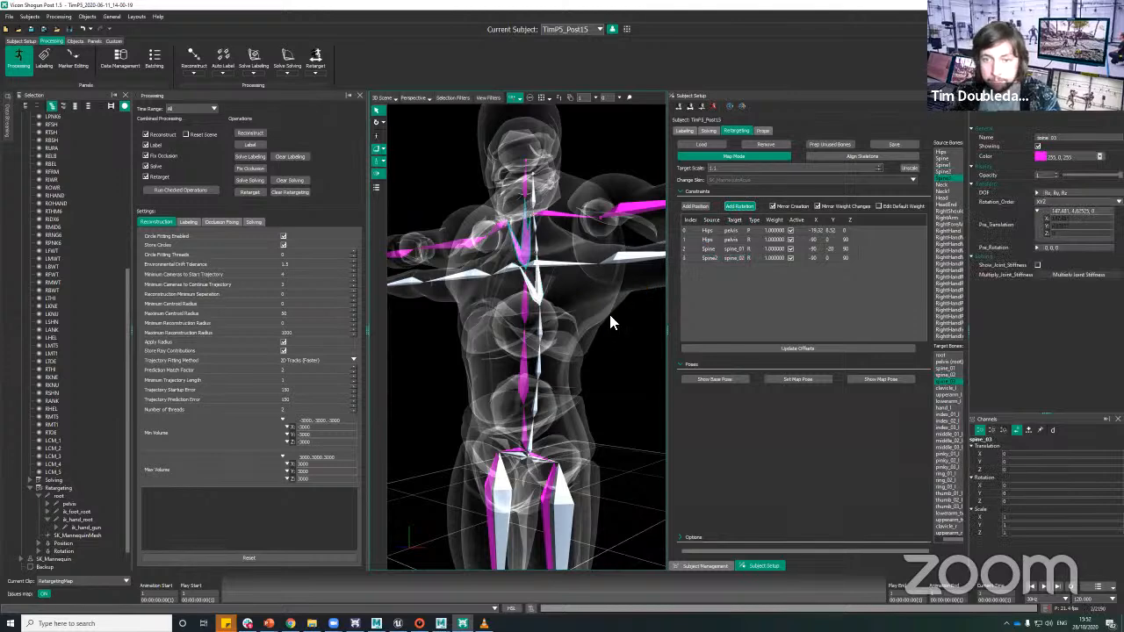
Step: Add a rotation constraint from LeftShoulder to clavicle_l, with mirror creation covering the right shoulder
right_click_drag(624, 316, 607, 342, "alt")
left_click_drag(607, 343, 597, 345, "alt")
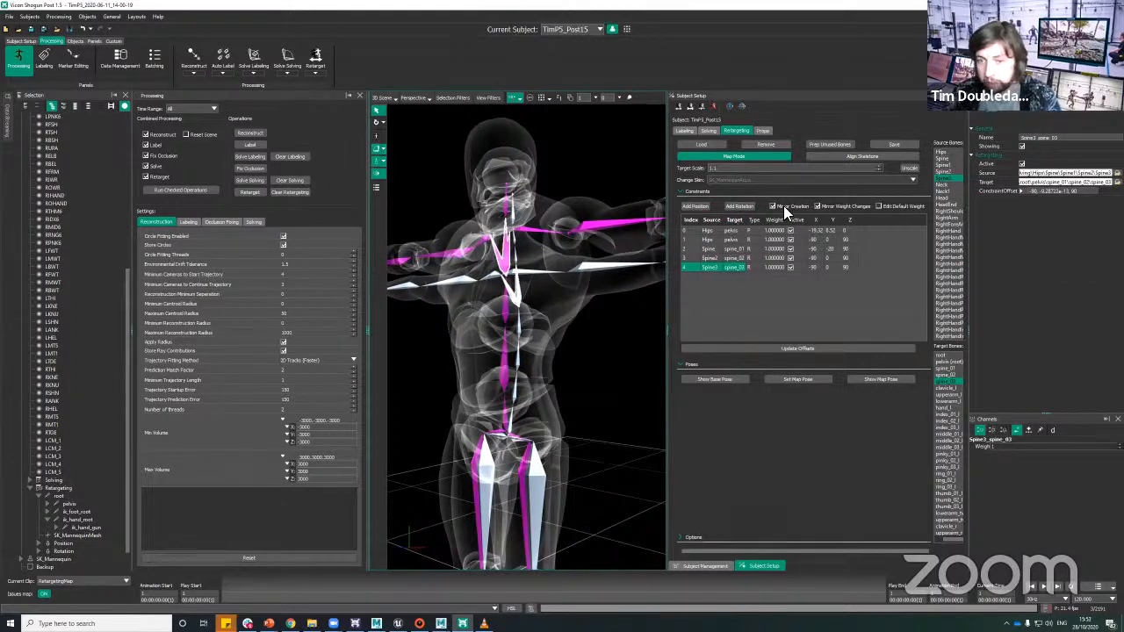
left_click_drag(613, 324, 612, 358, "alt")
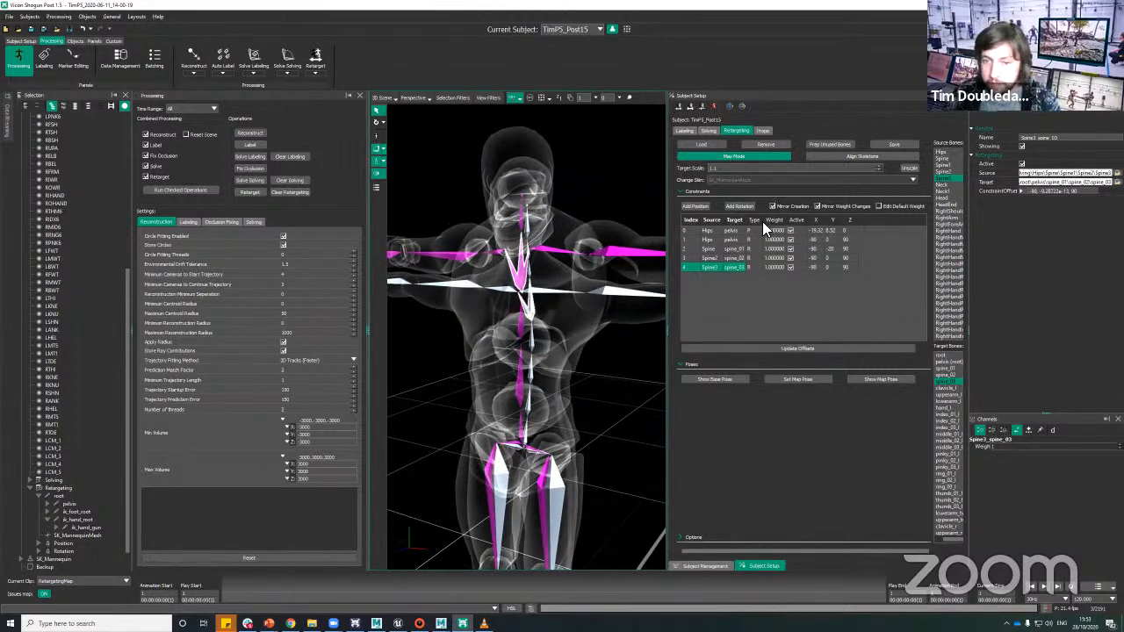
left_click(552, 251)
left_click(545, 290)
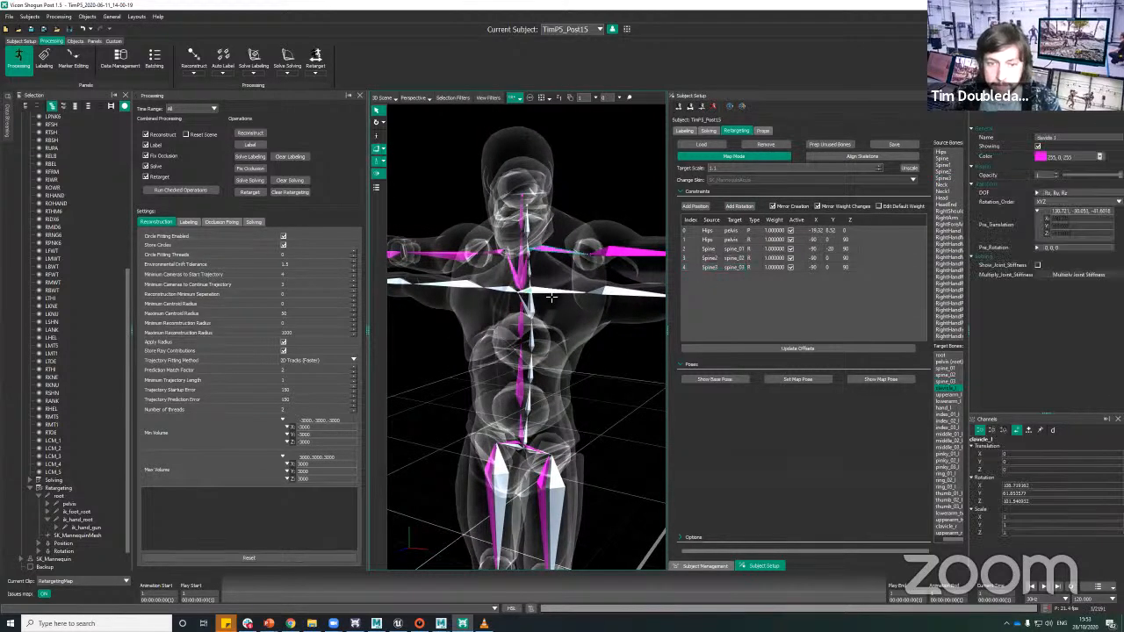
left_click_drag(620, 335, 641, 344, "alt")
left_click(740, 207)
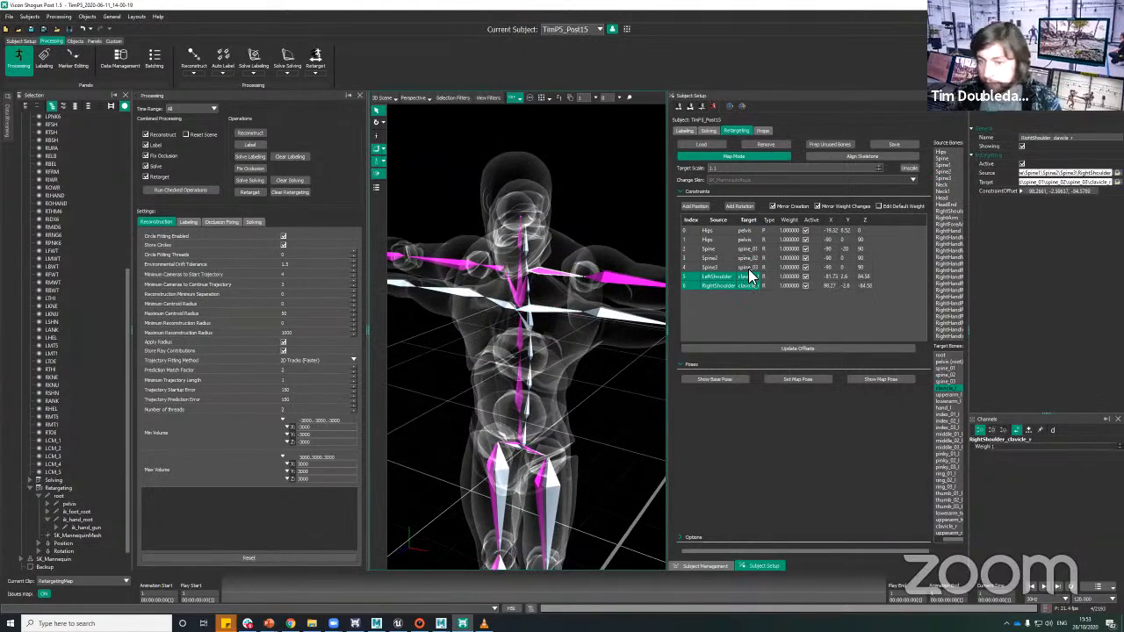
Step: Add mirrored rotation constraints from LeftArm to upperarm_l and from LeftForeArm to lowerarm_l
left_click_drag(612, 402, 574, 370, "alt")
left_click(581, 358)
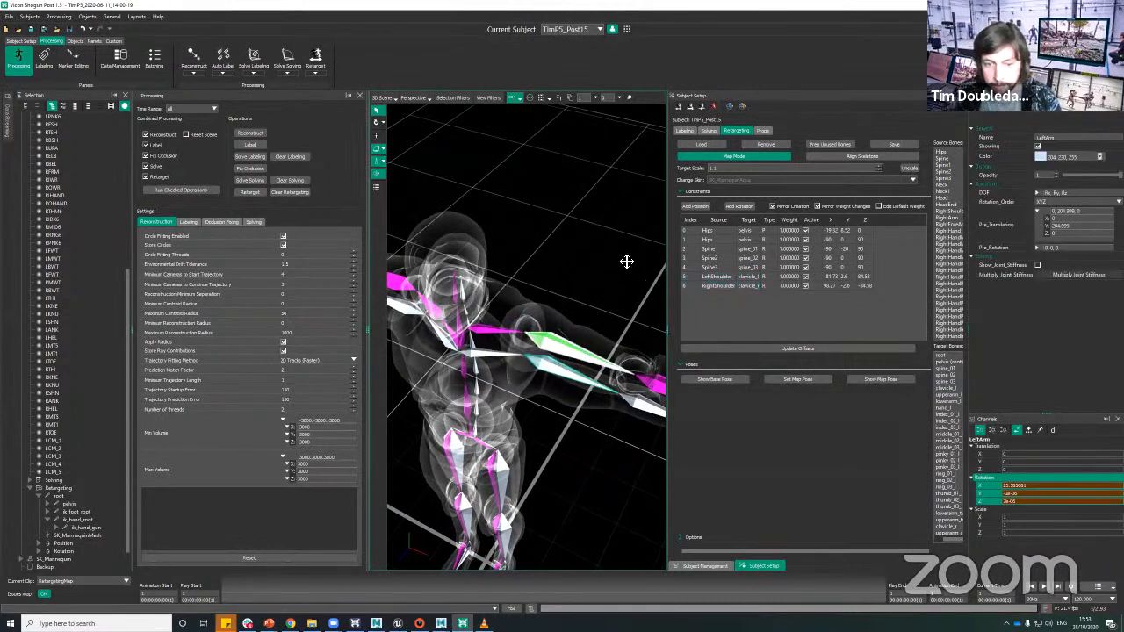
middle_click_drag(626, 262, 632, 235, "alt")
left_click(744, 208)
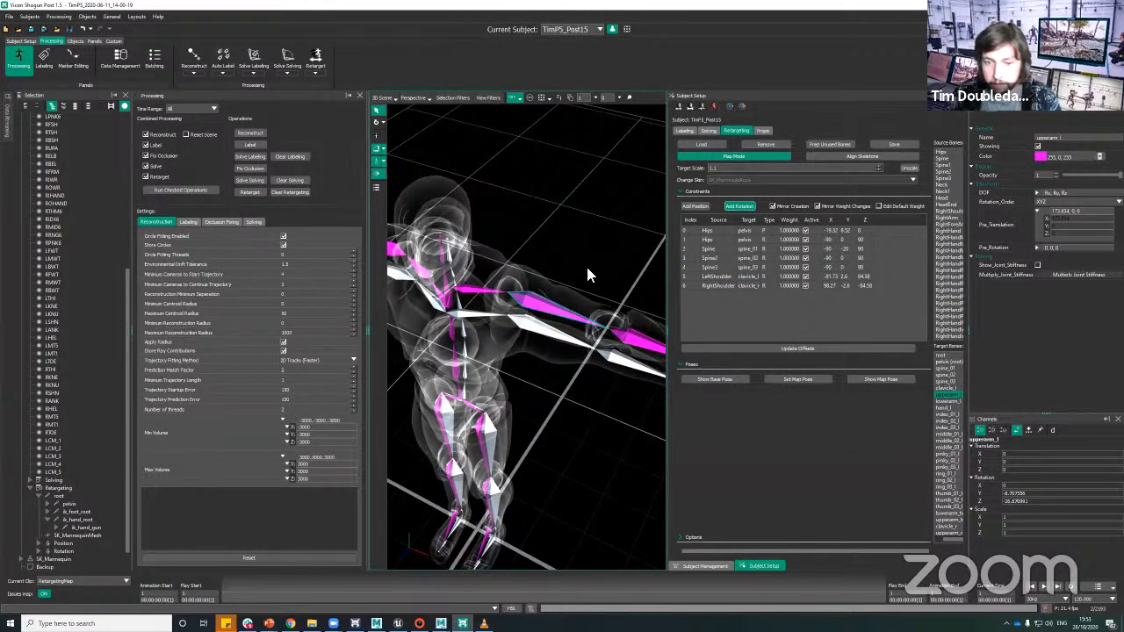
mouse_move(588, 274)
left_mouse_down("alt")
mouse_move(582, 253)
mouse_move(567, 276)
left_mouse_up("alt")
left_click(599, 249)
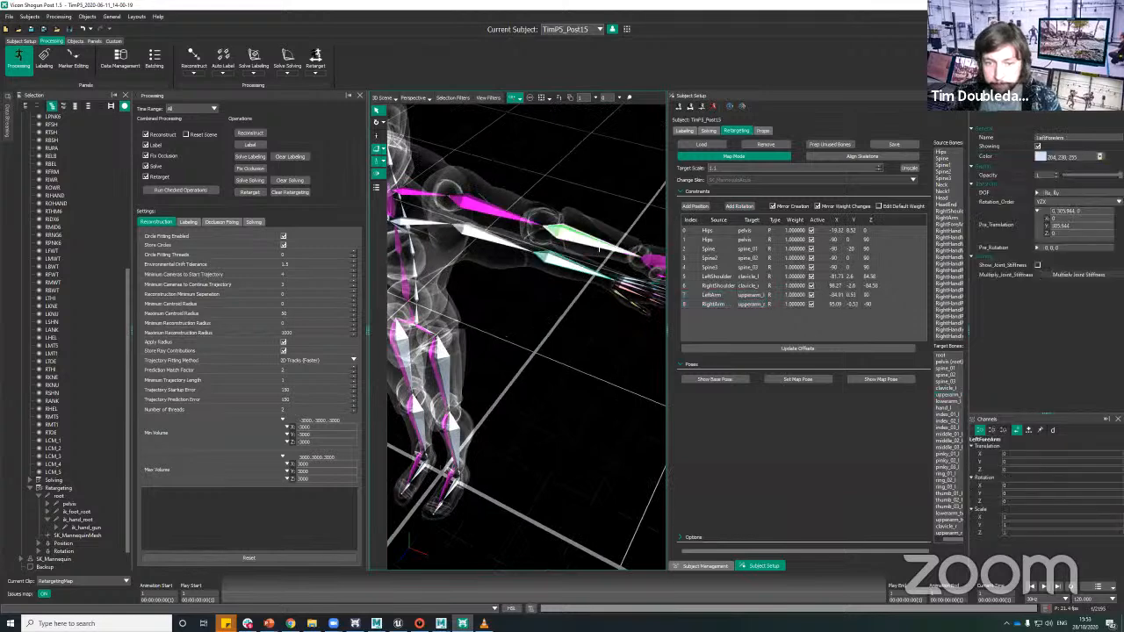
left_click(599, 249, "ctrl")
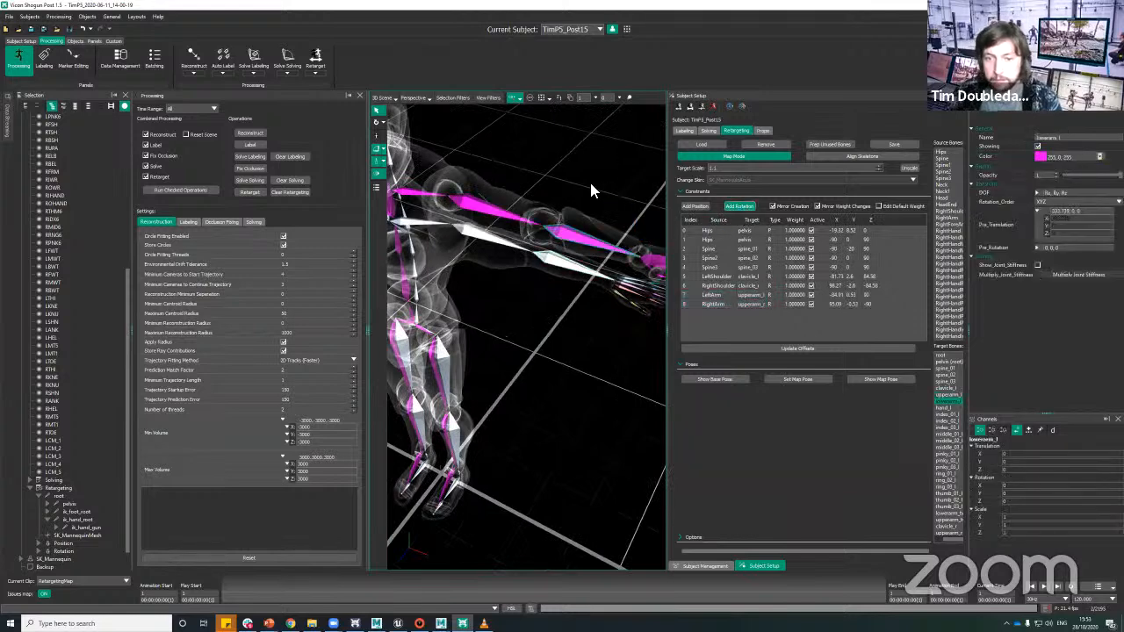
Step: Add a mirrored rotation constraint from the LeftUpLeg bone to the mannequin's thigh_l
left_click_drag(592, 188, 587, 362, "alt")
middle_click_drag(587, 362, 572, 311, "alt")
right_click_drag(572, 311, 588, 296, "alt")
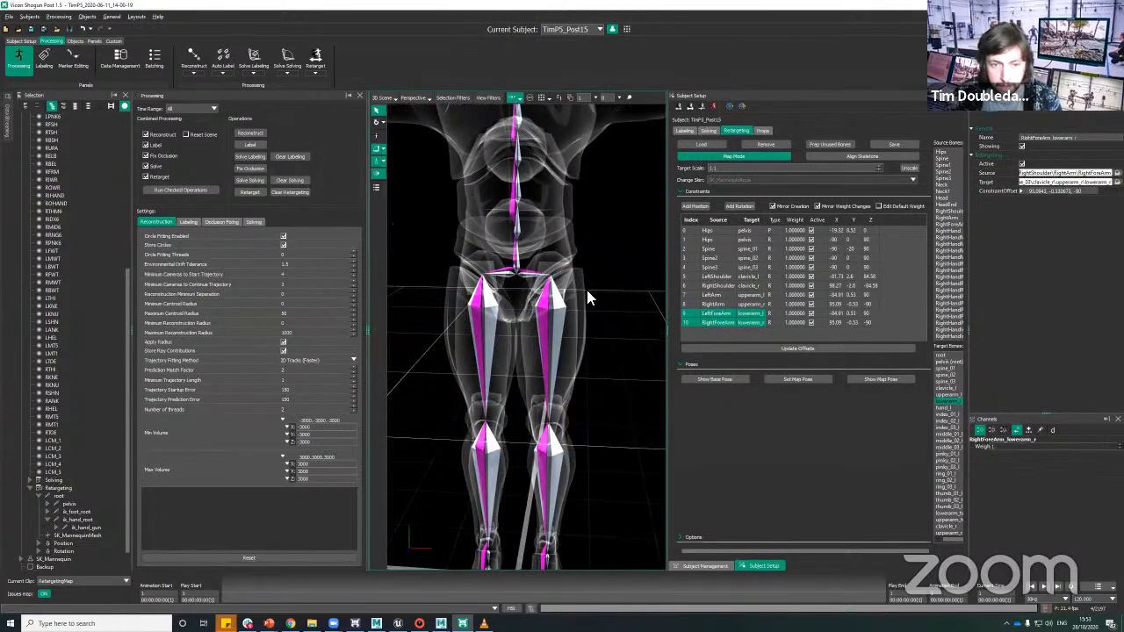
left_click_drag(587, 296, 578, 314, "alt")
left_click(551, 321)
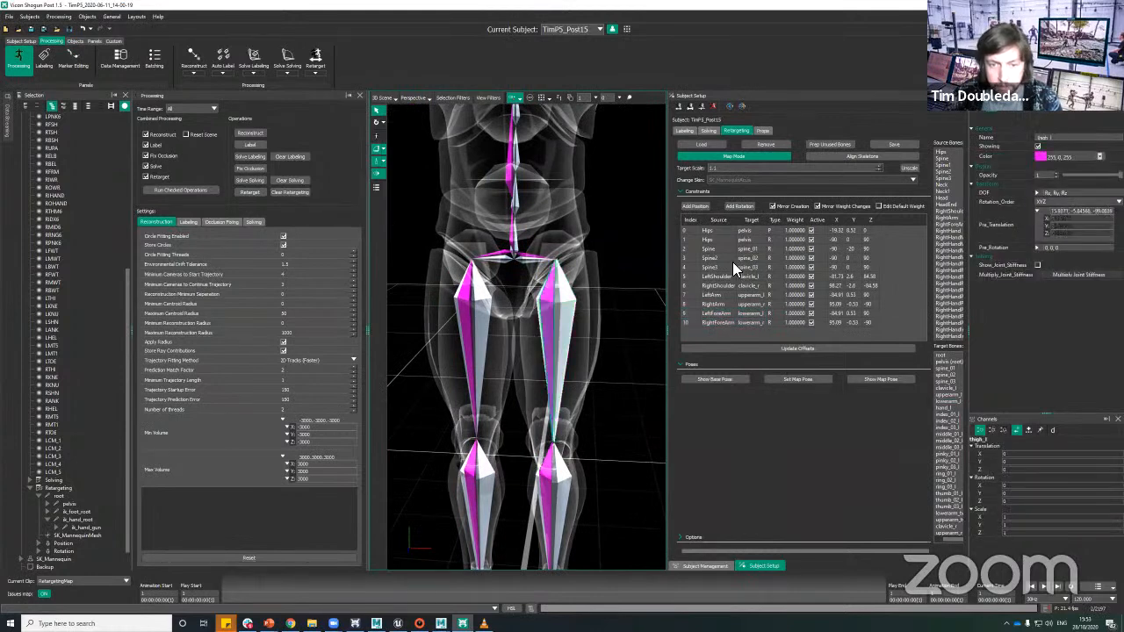
left_click(587, 393)
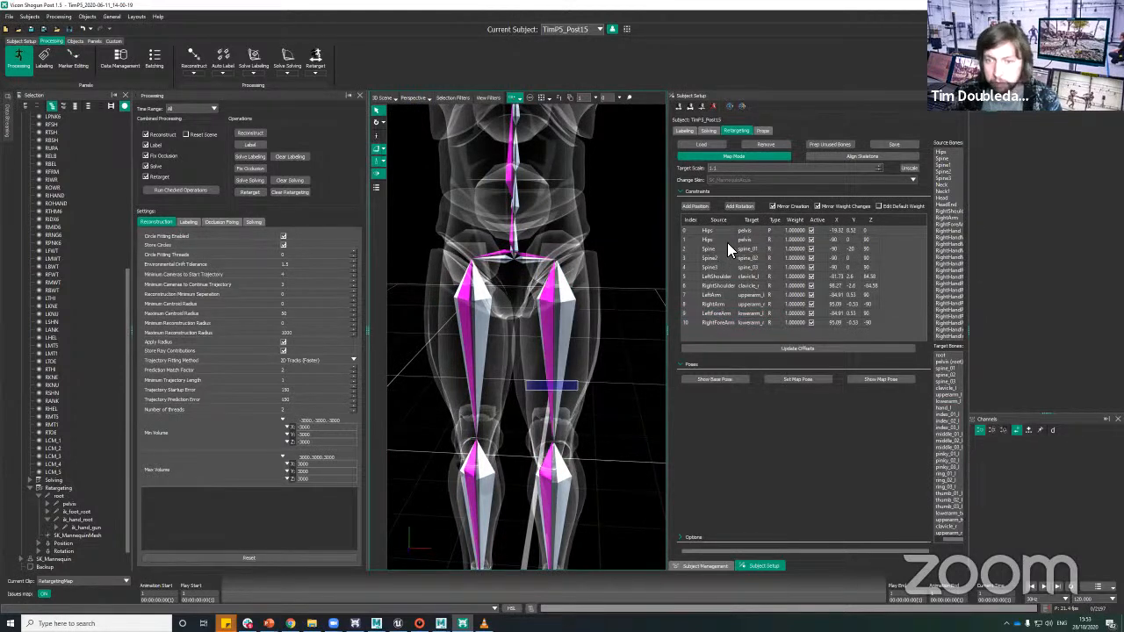
left_click(739, 206)
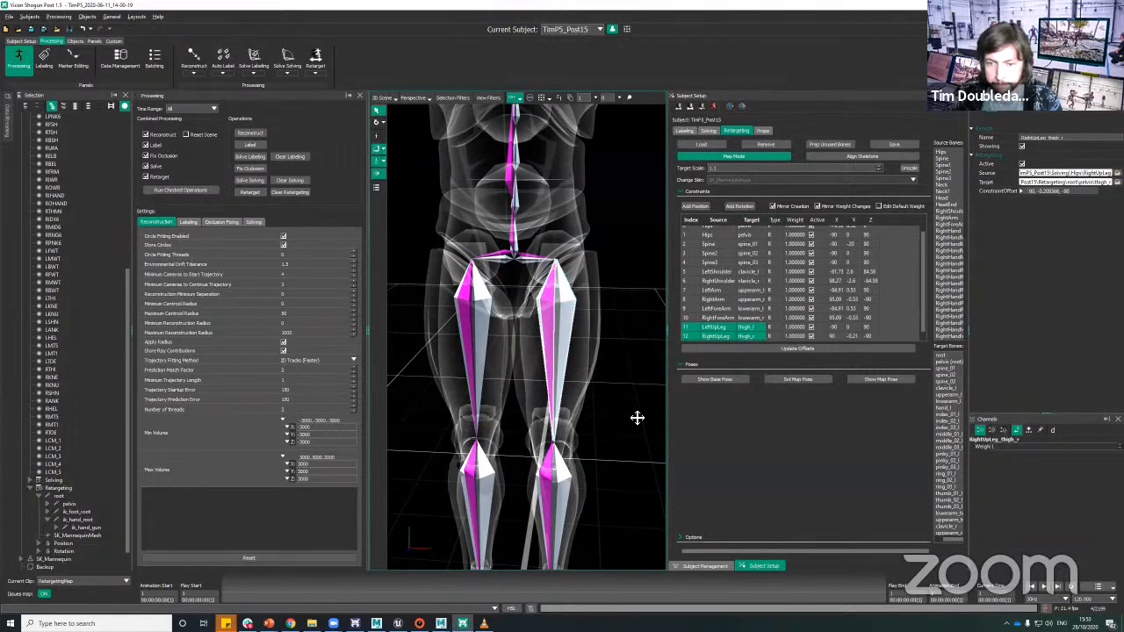
Step: Add a mirrored rotation constraint from the LeftLeg bone to the mannequin's calf_l
middle_click_drag(638, 418, 652, 303, "alt")
left_click_drag(550, 395, 607, 420)
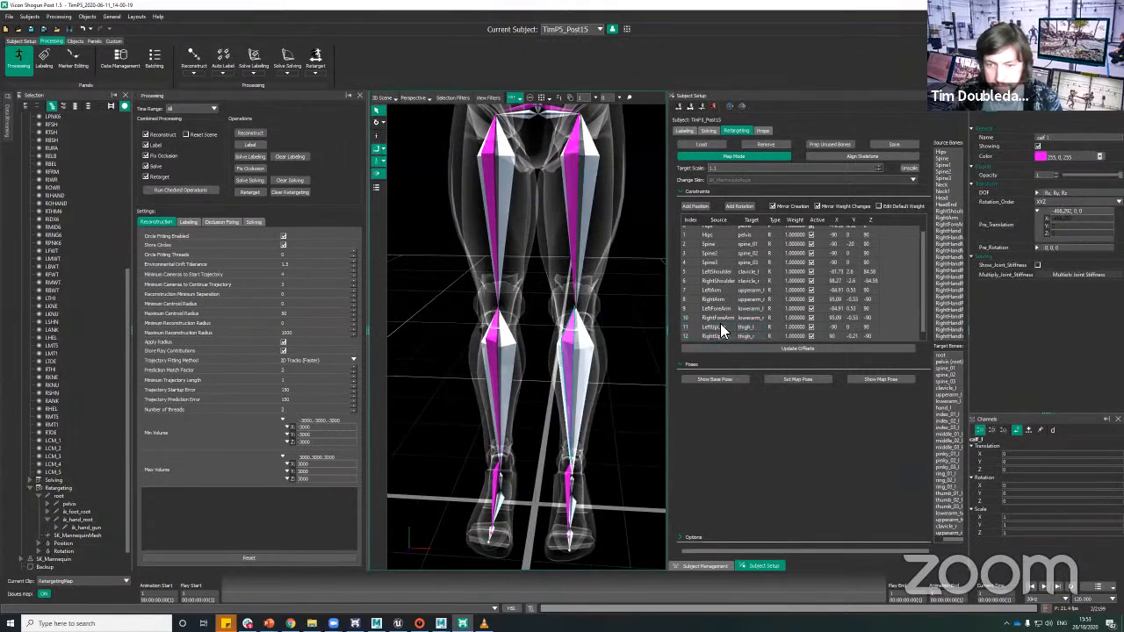
left_click(742, 205)
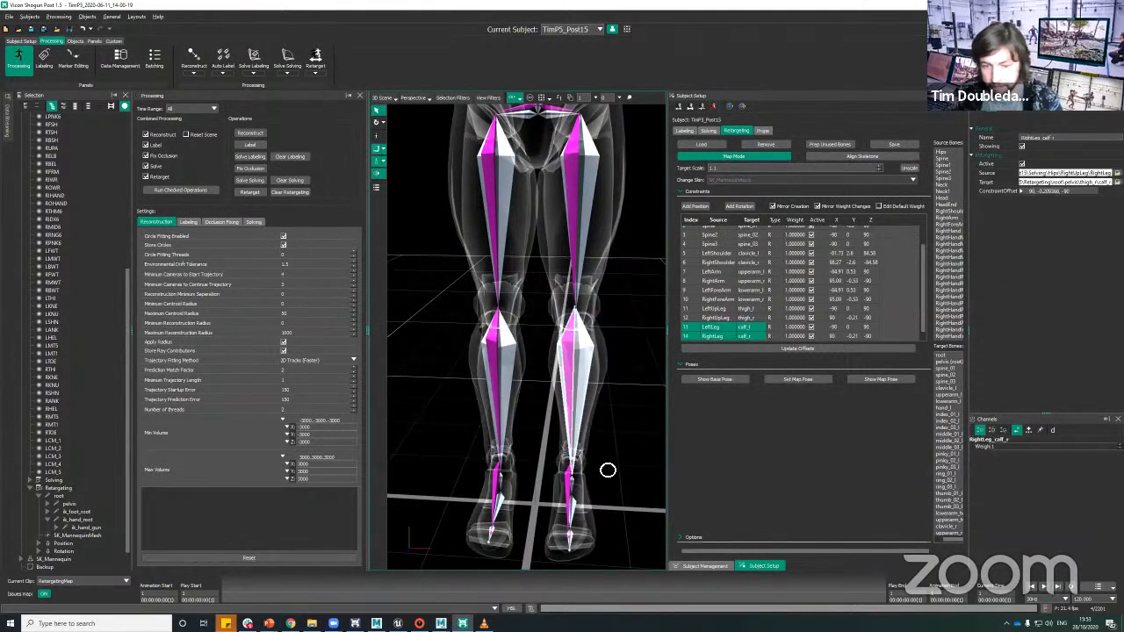
Step: Add mirrored rotation and position constraints from the LeftFoot bone to the mannequin's foot_l
left_click_drag(607, 441, 637, 382, "alt")
right_click_drag(636, 383, 626, 410, "alt")
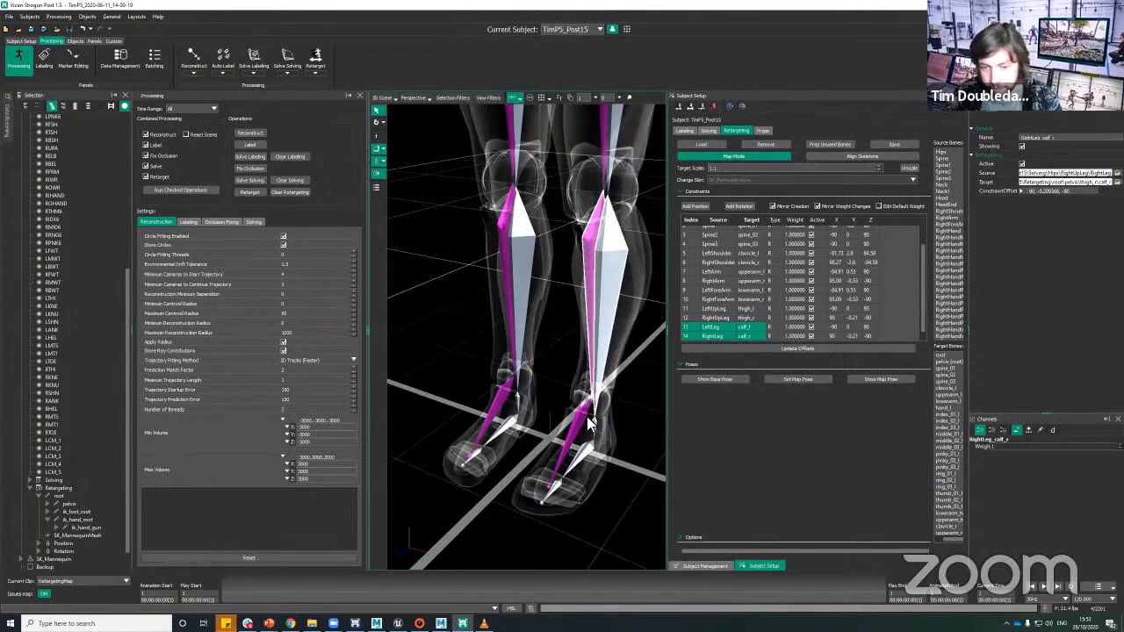
left_click(591, 428)
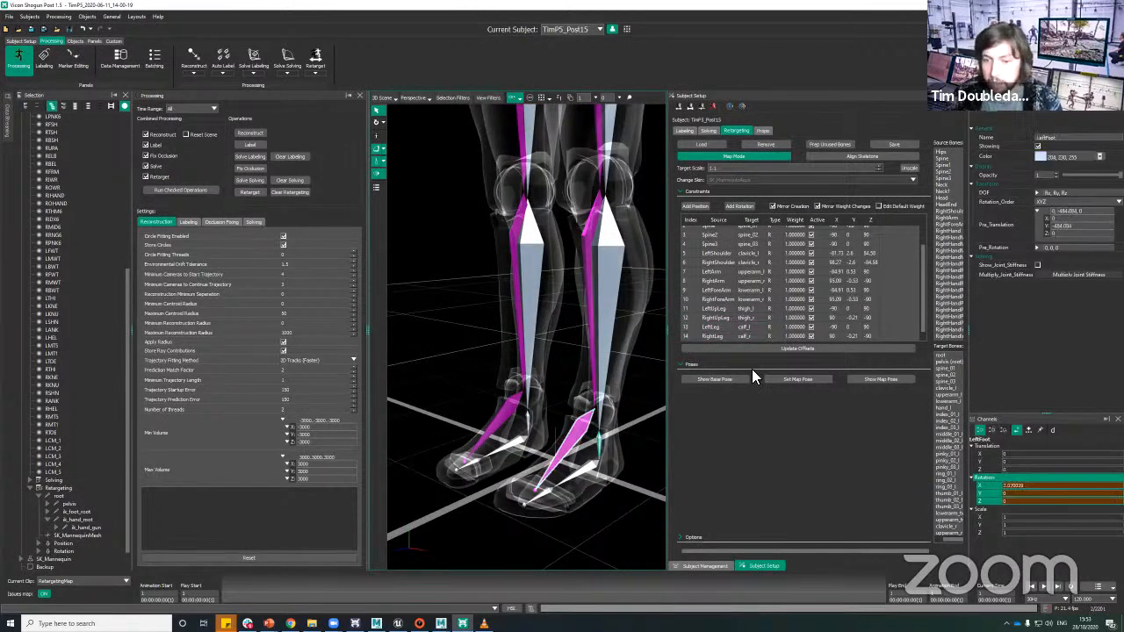
left_click(698, 206)
Step: Add a mirrored rotation constraint from the LeftToeBase bone to the mannequin's ball_l
left_click(590, 468)
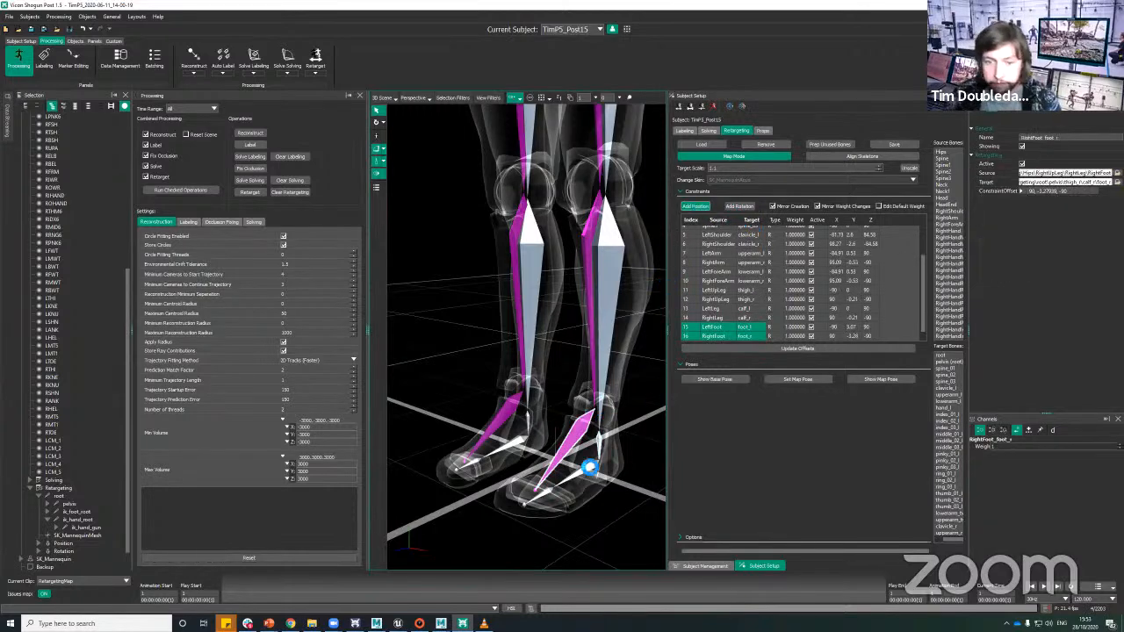
left_click(541, 497)
left_click(540, 495, "ctrl")
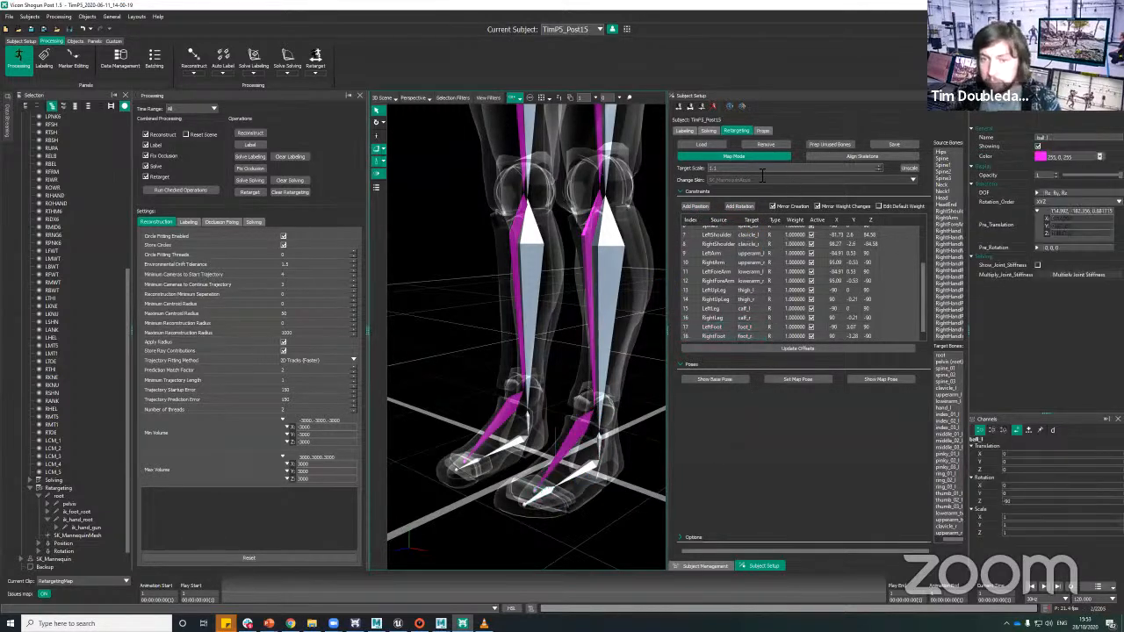
left_click(739, 206)
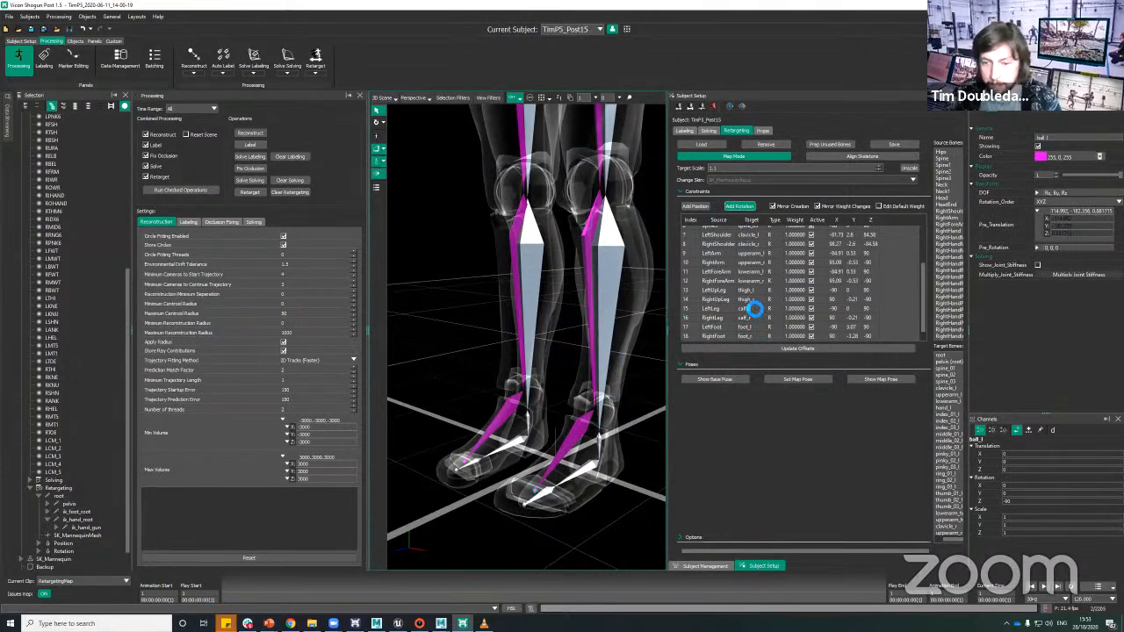
scroll(778, 316, "up", 3)
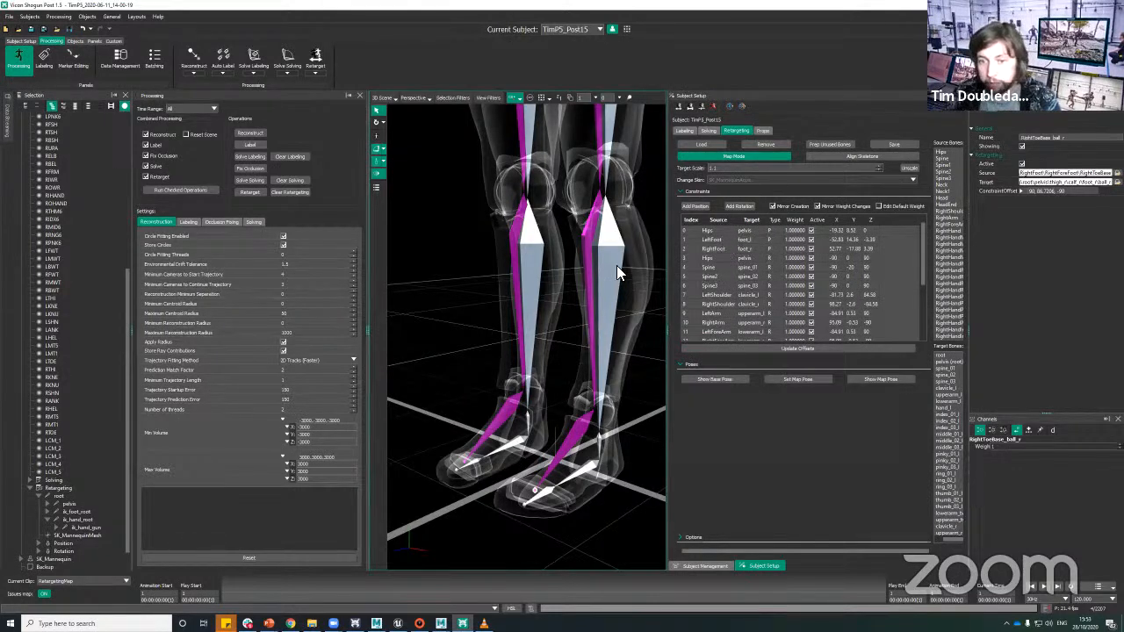
Step: Add a mirrored position constraint from the LeftHand bone to the mannequin's hand_l
left_click_drag(622, 303, 571, 396, "alt")
middle_click_drag(571, 396, 556, 416, "alt")
left_click_drag(556, 416, 572, 375, "alt")
middle_click_drag(573, 376, 566, 307, "alt")
middle_click_drag(651, 418, 578, 402, "alt")
scroll(576, 401, "up", 2)
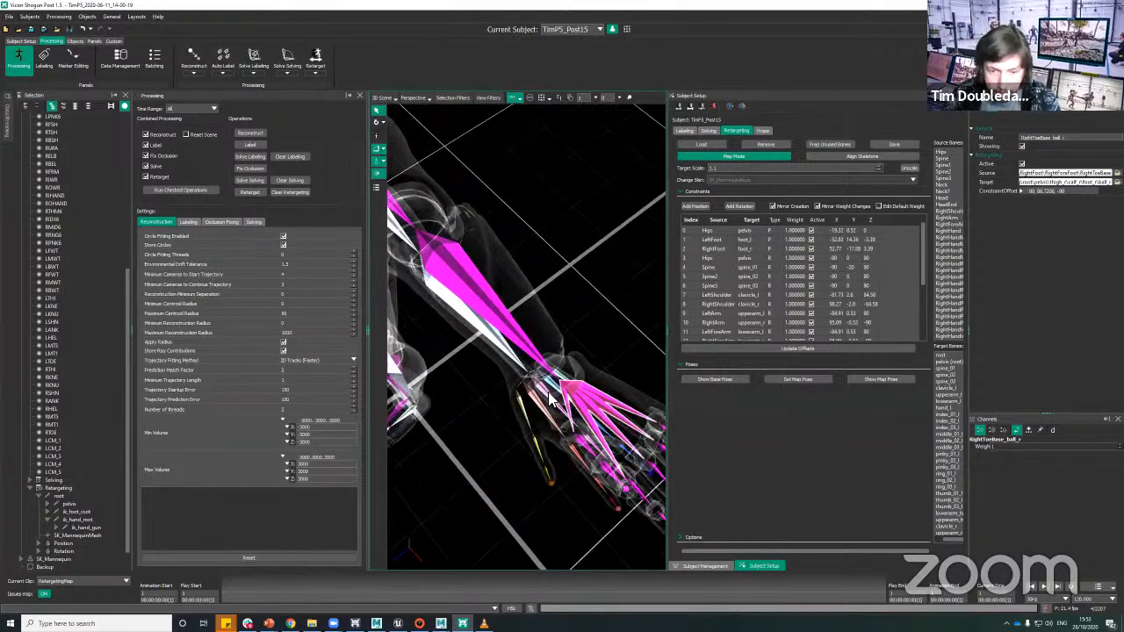
left_click(550, 392)
left_click(540, 388, "ctrl")
left_click_drag(608, 258, 728, 200, "alt")
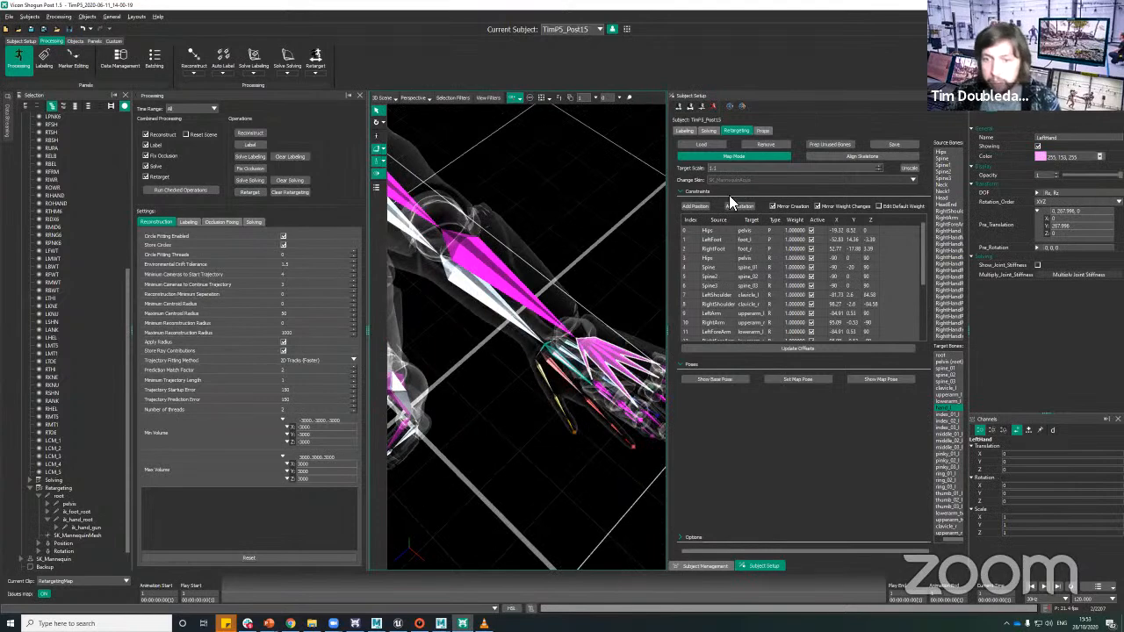
left_click(693, 206)
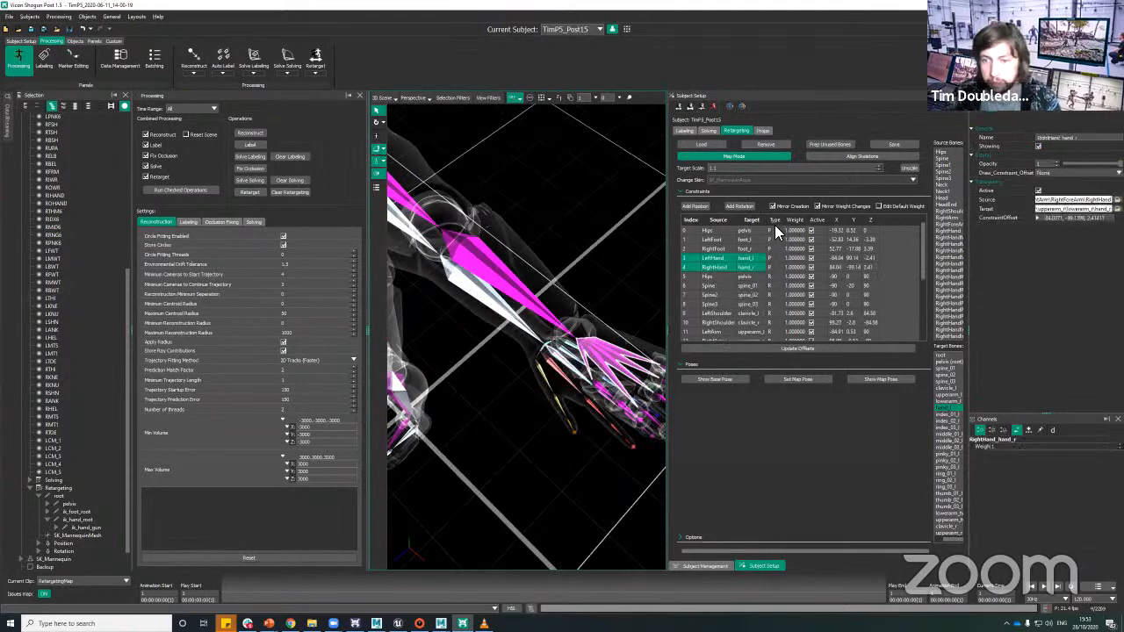
Step: Add a rotation constraint from the Neck1 bone to the mannequin's neck_01
scroll(597, 261, "down", 3)
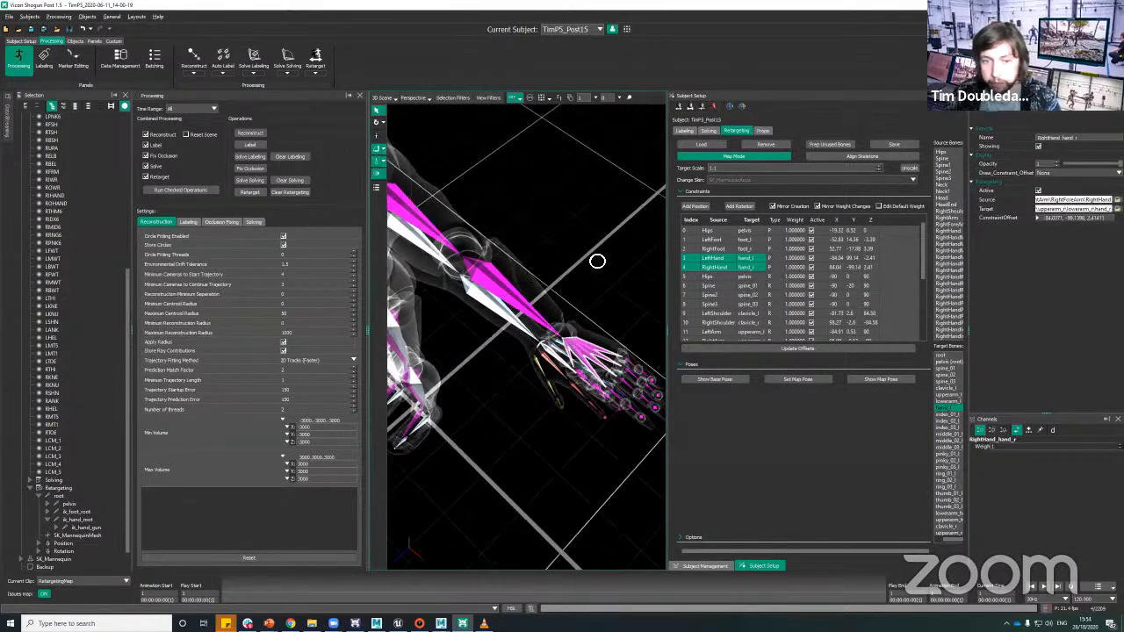
left_click_drag(579, 248, 708, 249, "alt")
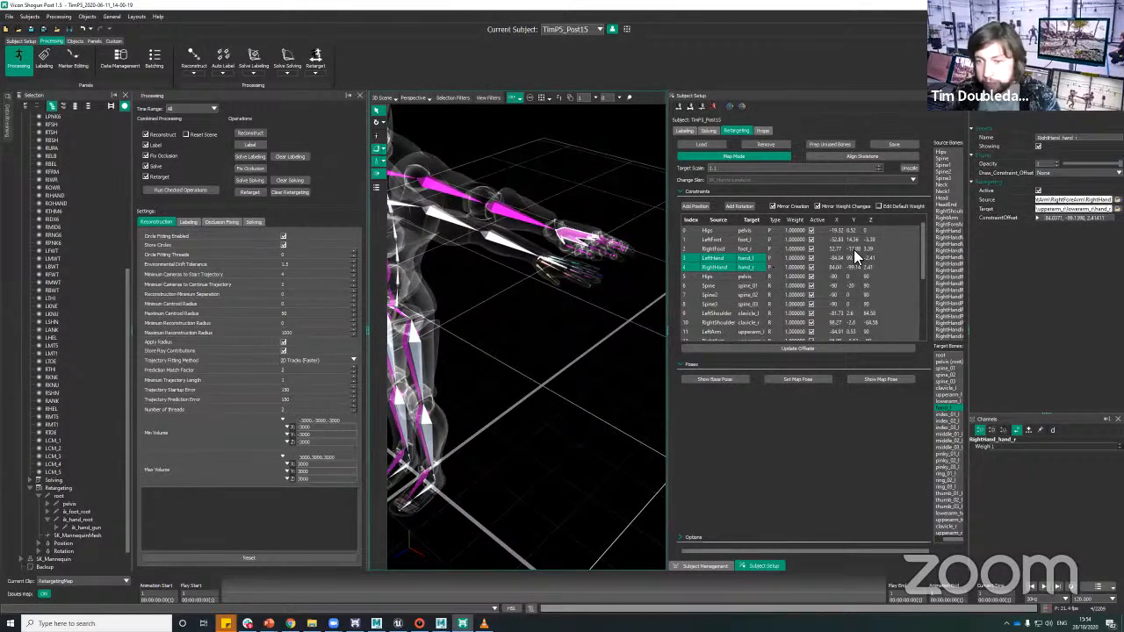
left_click_drag(591, 314, 591, 237, "alt")
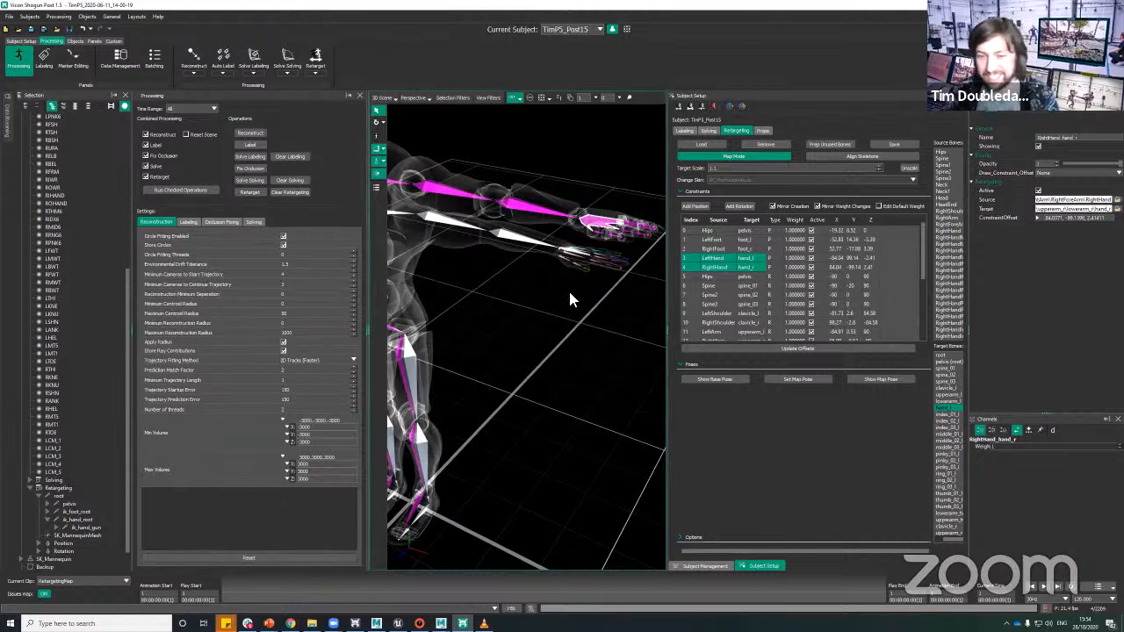
left_click_drag(594, 237, 595, 181, "alt")
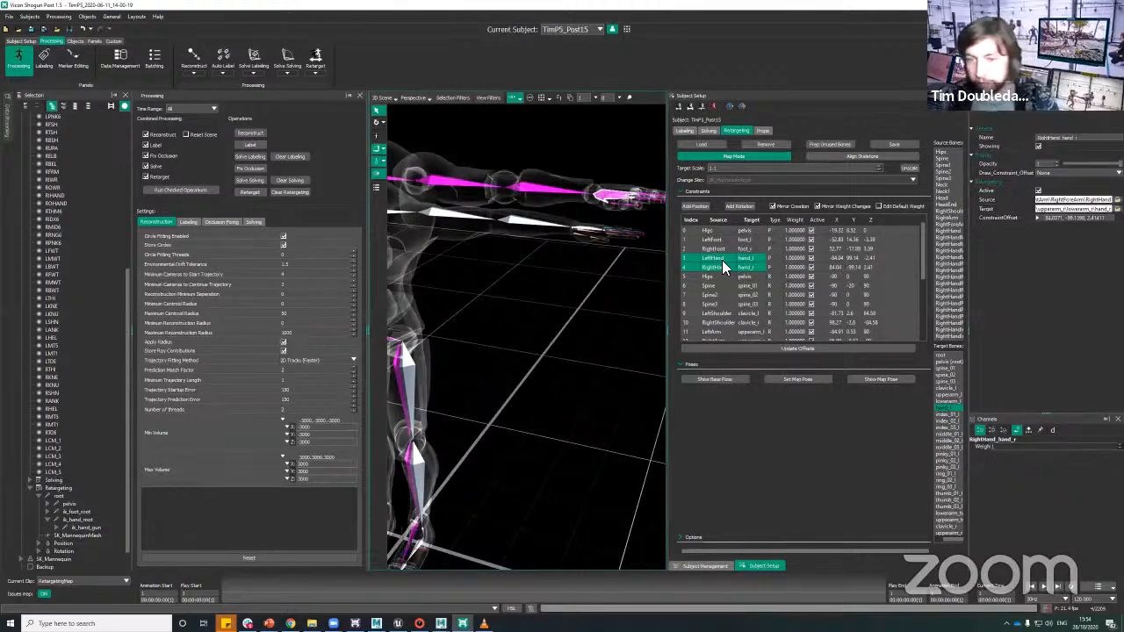
left_click_drag(611, 255, 713, 254, "alt")
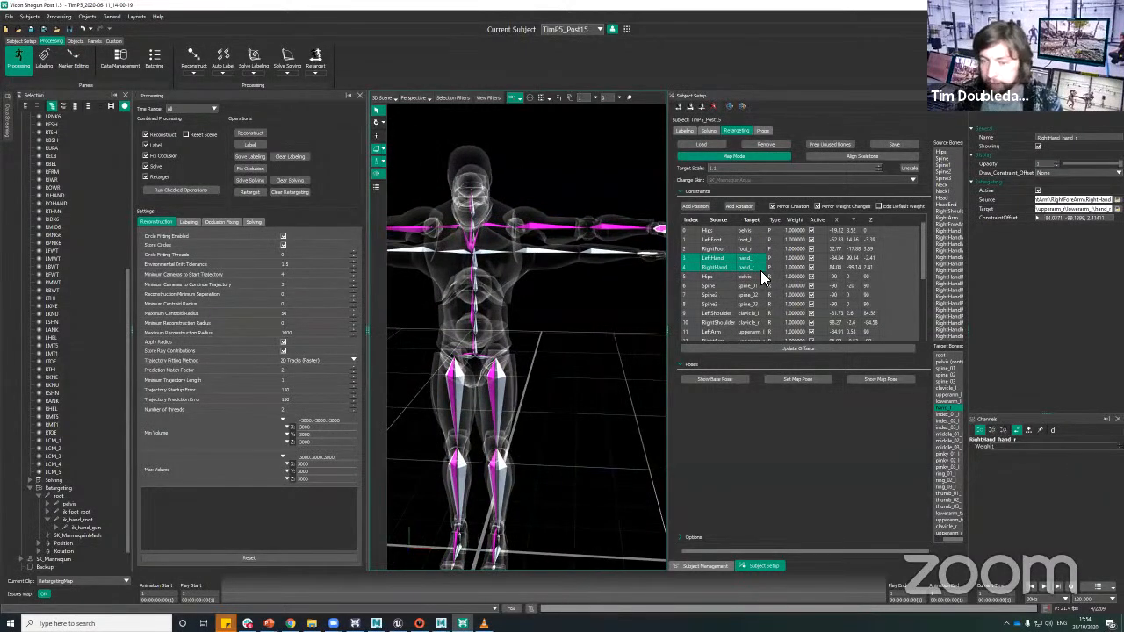
left_click(574, 322)
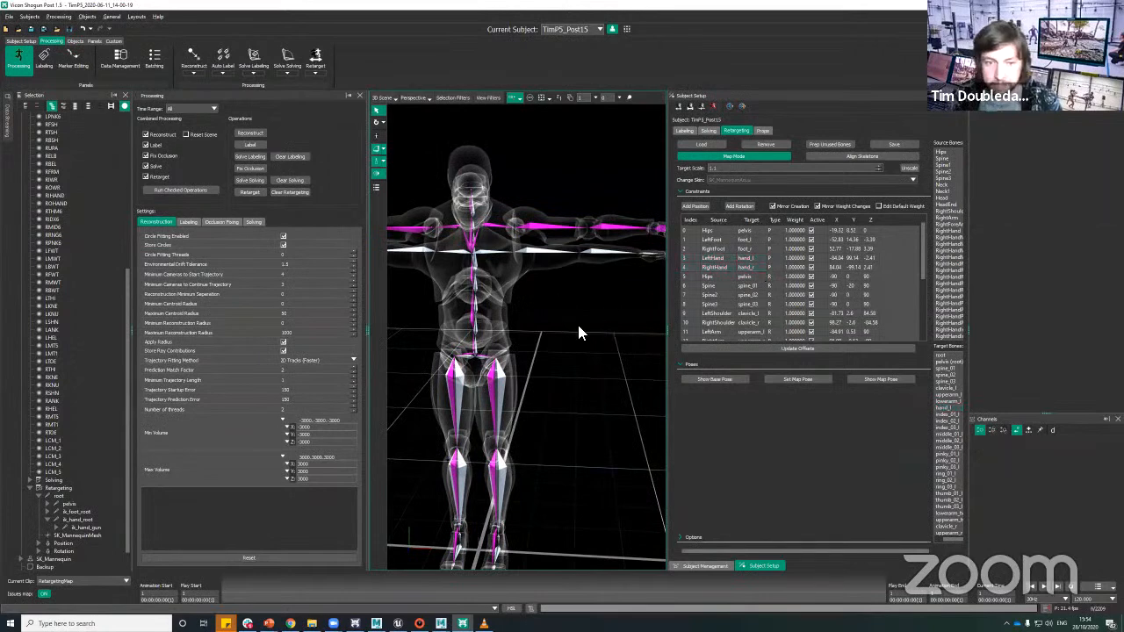
left_click_drag(578, 325, 509, 304, "alt")
left_click(544, 305)
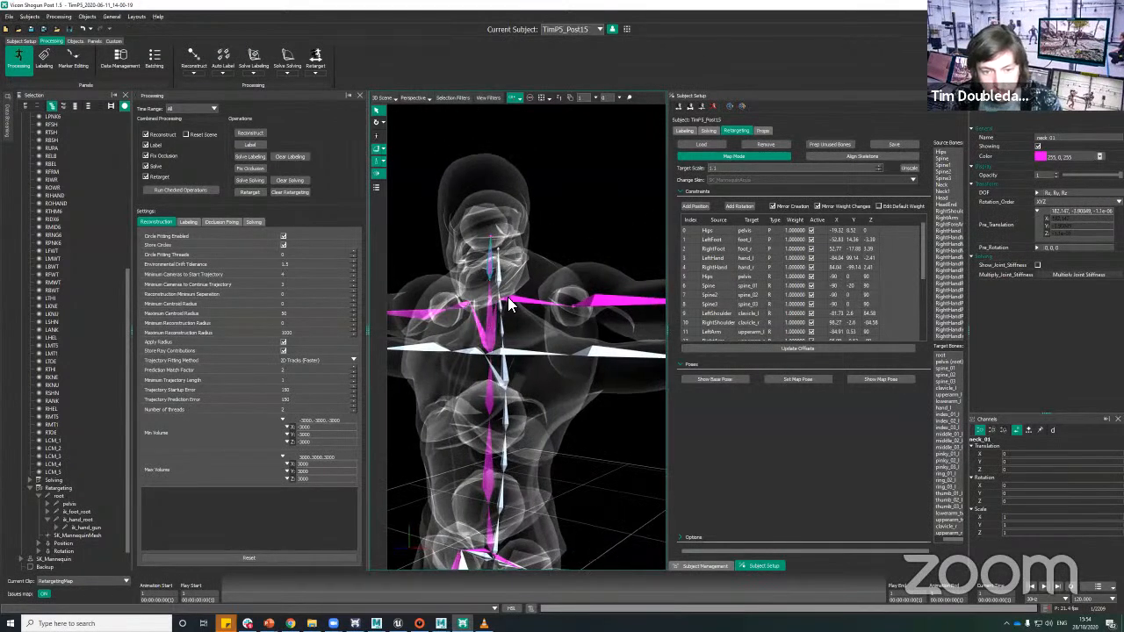
left_click(503, 309, "ctrl")
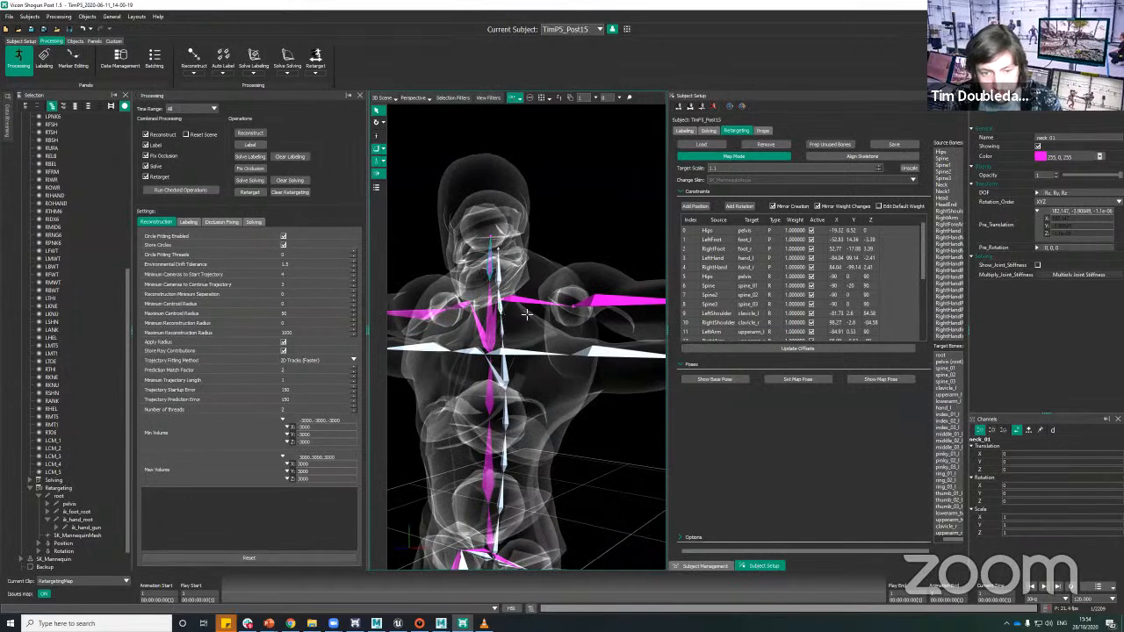
left_click(745, 205)
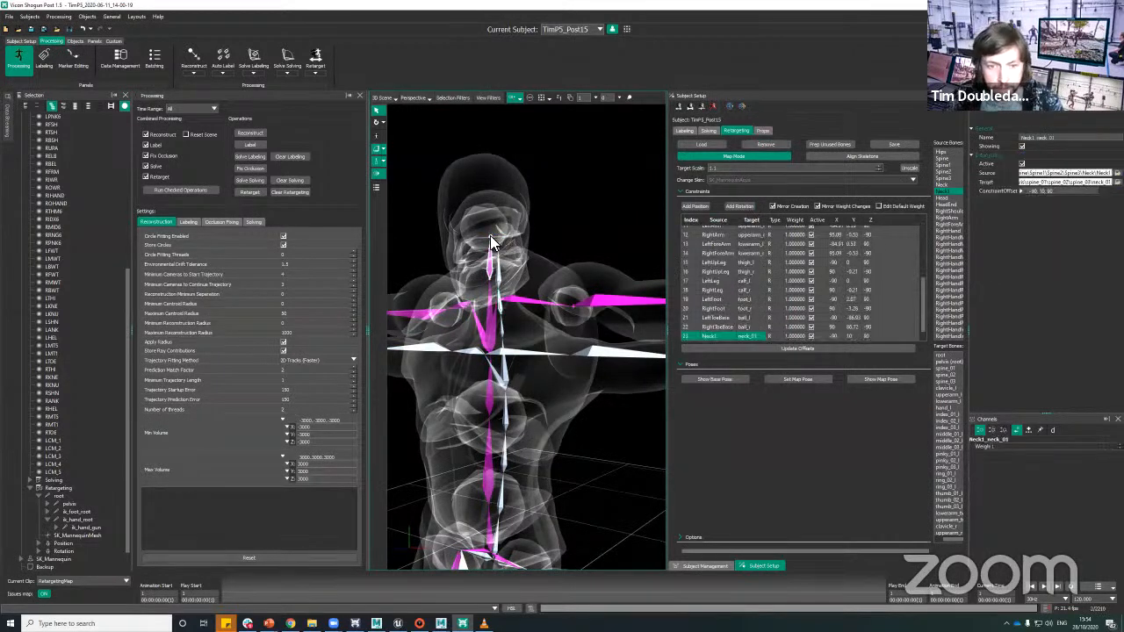
Step: Add a rotation constraint from the source Head bone to the mannequin's head
middle_click_drag(597, 225, 618, 241, "alt")
scroll(600, 179, "up", 2)
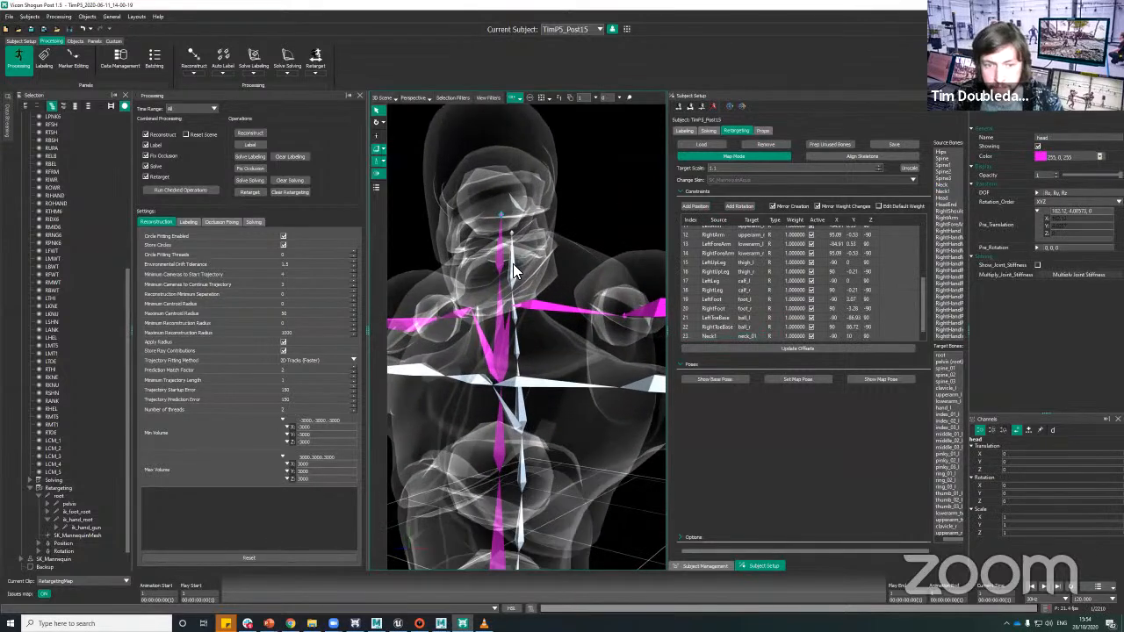
left_click(511, 266, "ctrl")
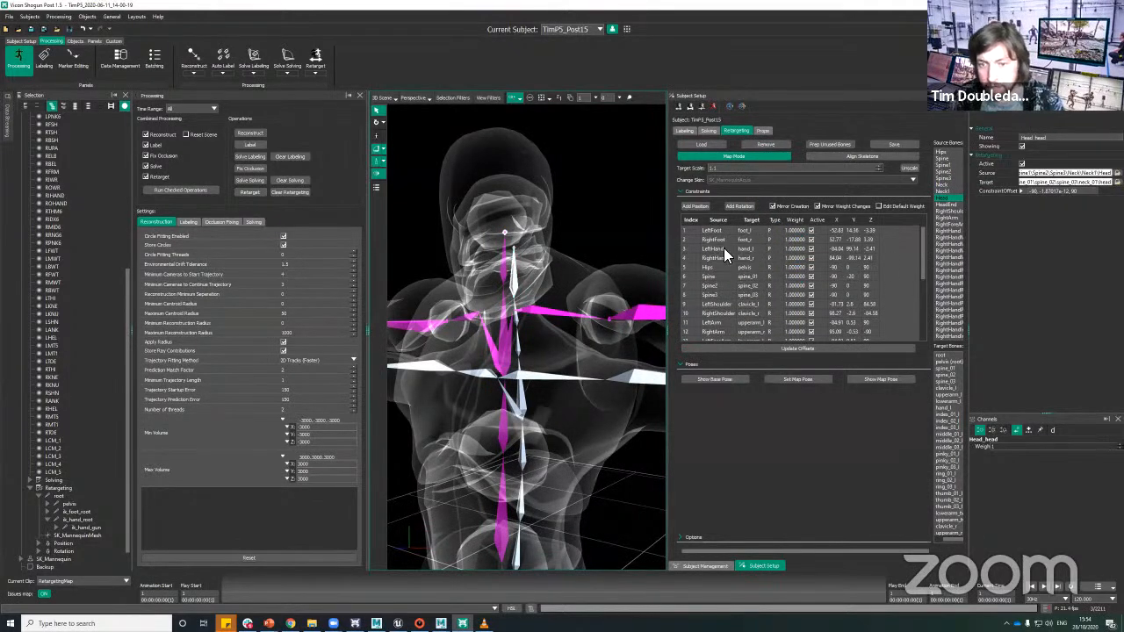
Step: Check the existing spine, arm and leg constraints, and add a mirrored rotation constraint from LeftHand to hand_l
left_click(728, 305)
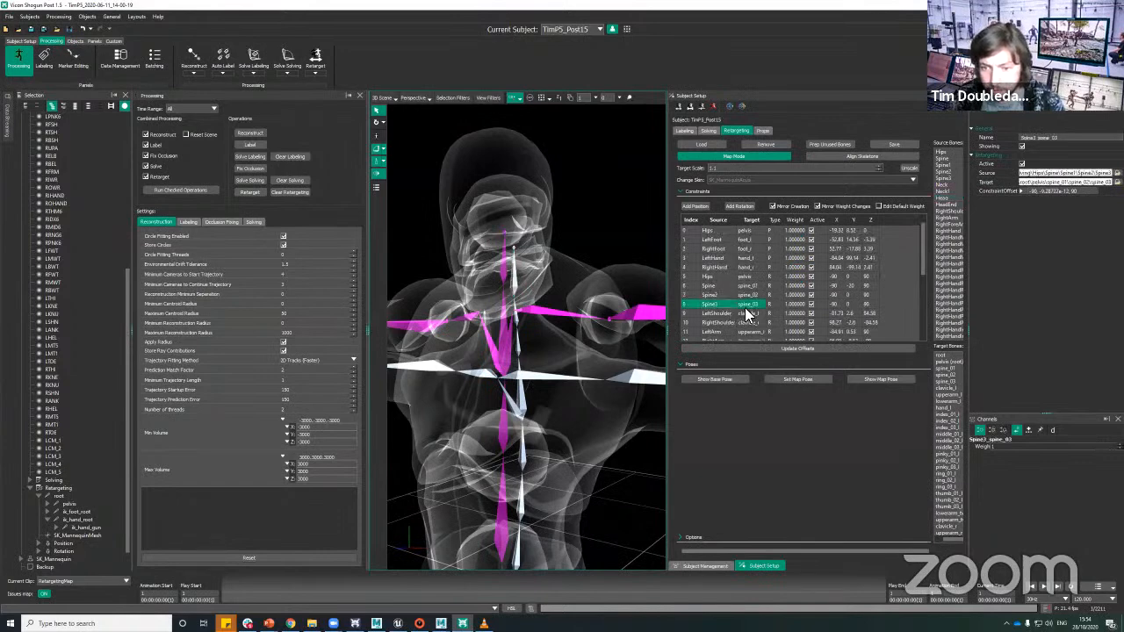
scroll(731, 316, "down", 1)
left_click(729, 321)
scroll(753, 307, "down", 1)
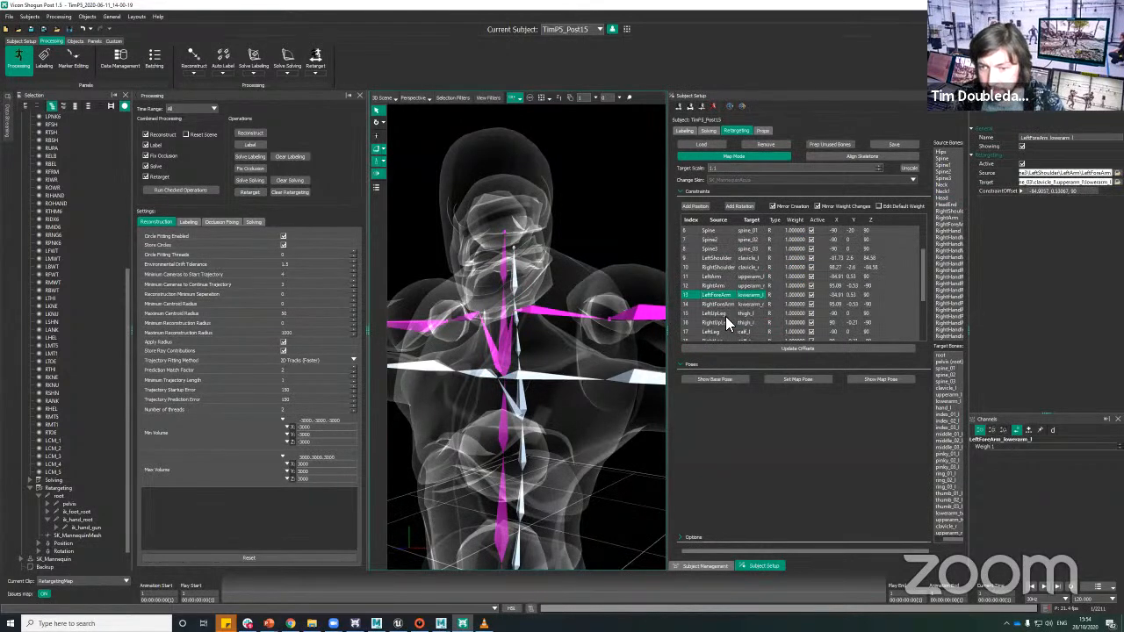
left_click(724, 313)
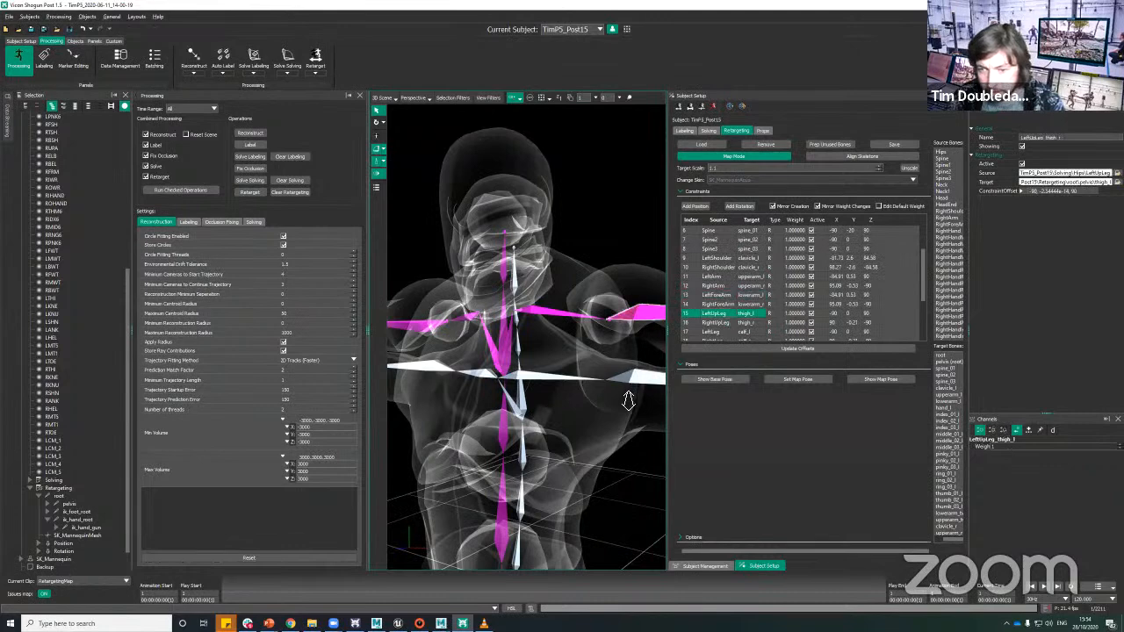
right_click_drag(628, 400, 587, 392, "alt")
left_click_drag(587, 391, 587, 431, "alt")
mouse_move(588, 431)
middle_mouse_down("alt")
mouse_move(566, 439)
mouse_move(598, 431)
middle_mouse_up("alt")
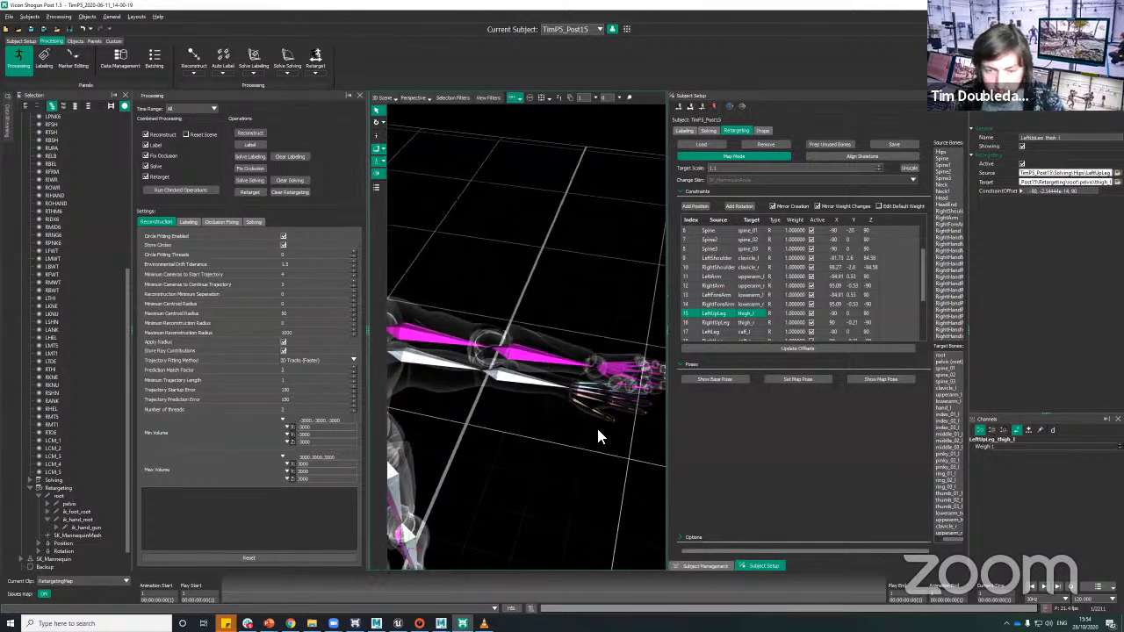
left_click(623, 373)
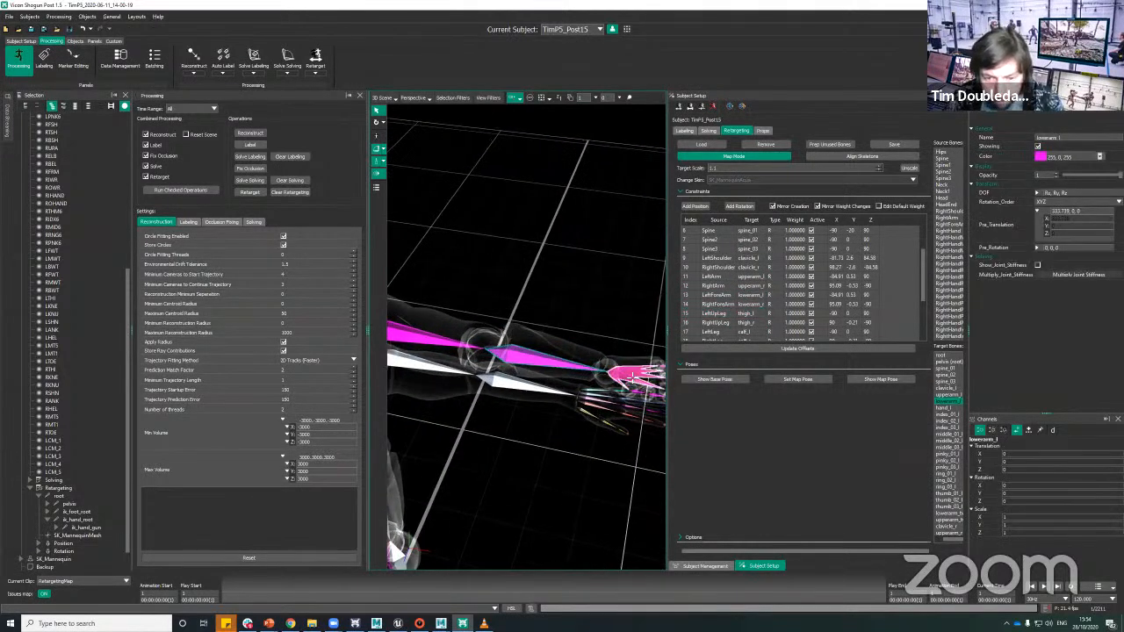
left_click(613, 395)
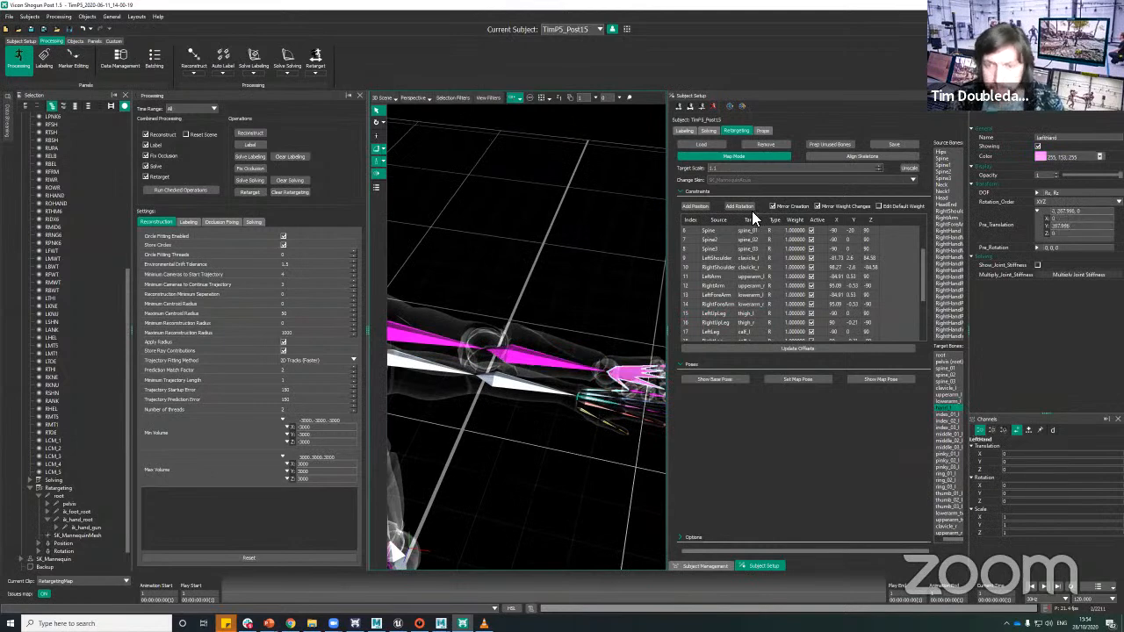
left_click(739, 207)
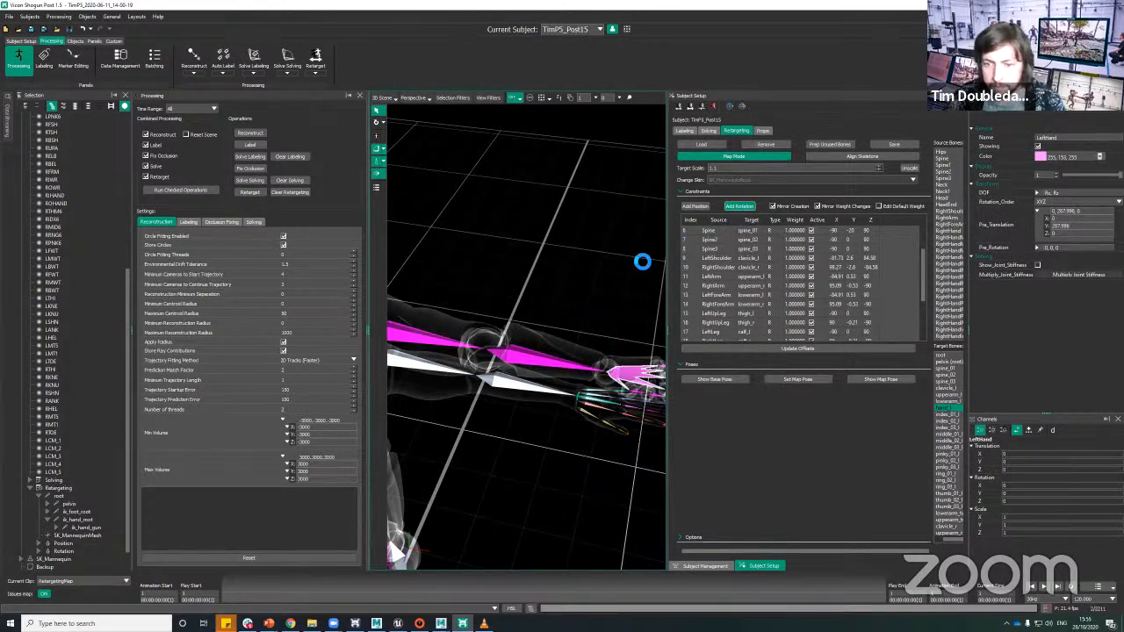
Step: Save the retargeting setup as TimP5_Post15.vsr in the Retargets folder
right_click_drag(598, 299, 585, 264, "alt")
left_click(585, 264)
left_click_drag(586, 264, 615, 249, "alt")
middle_click_drag(615, 249, 636, 255, "alt")
right_click_drag(637, 255, 606, 311, "alt")
left_click_drag(606, 312, 629, 320, "alt")
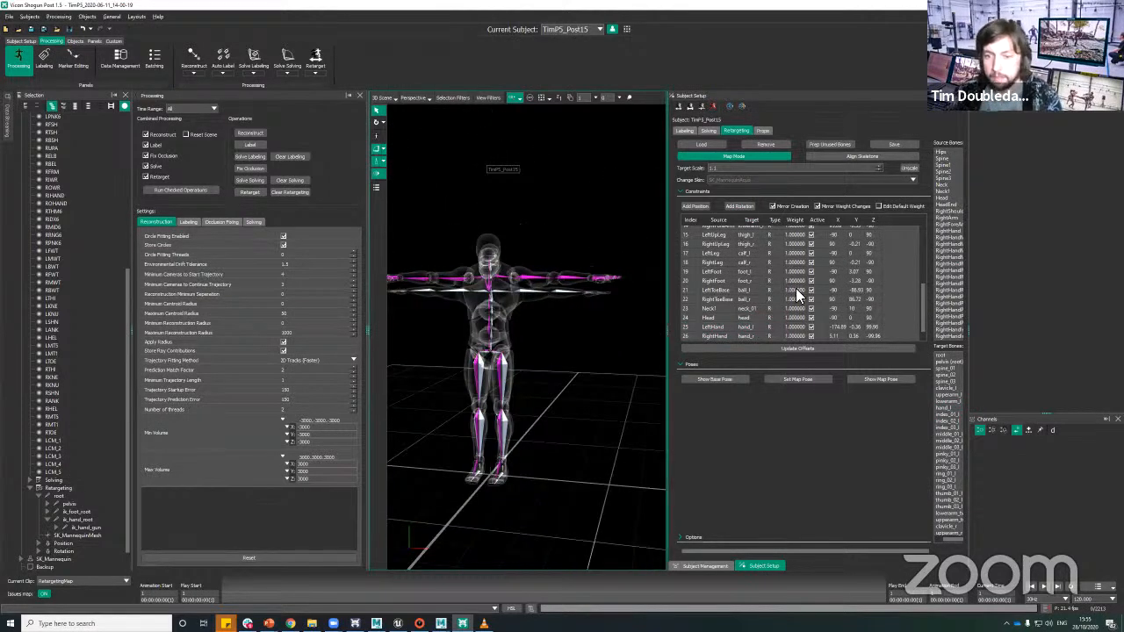
left_click(896, 145)
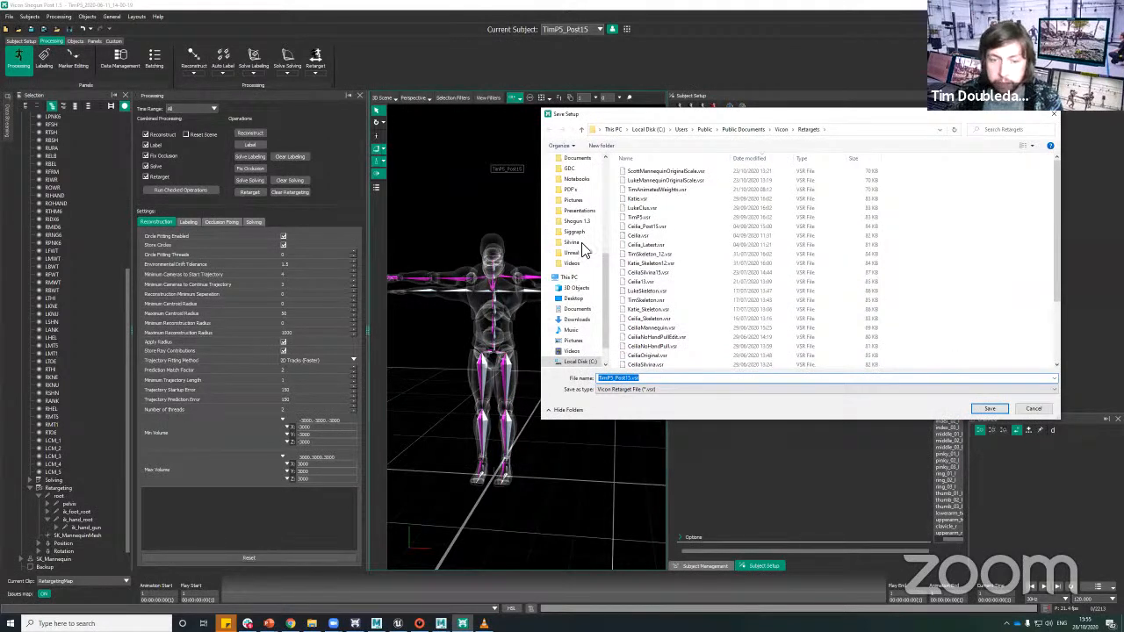
key("Return")
Step: Examine both skeletons from several angles, looking closely at the left hand and its finger bones
left_click_drag(563, 355, 572, 327, "alt")
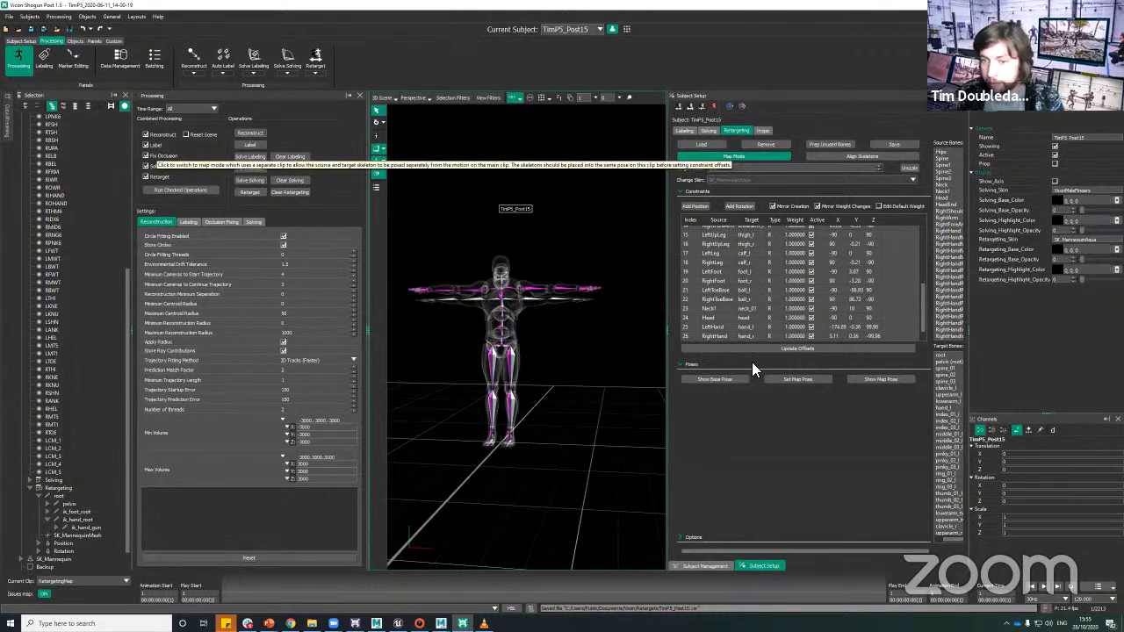
left_click_drag(582, 363, 570, 309, "alt")
middle_click_drag(570, 309, 552, 304, "alt")
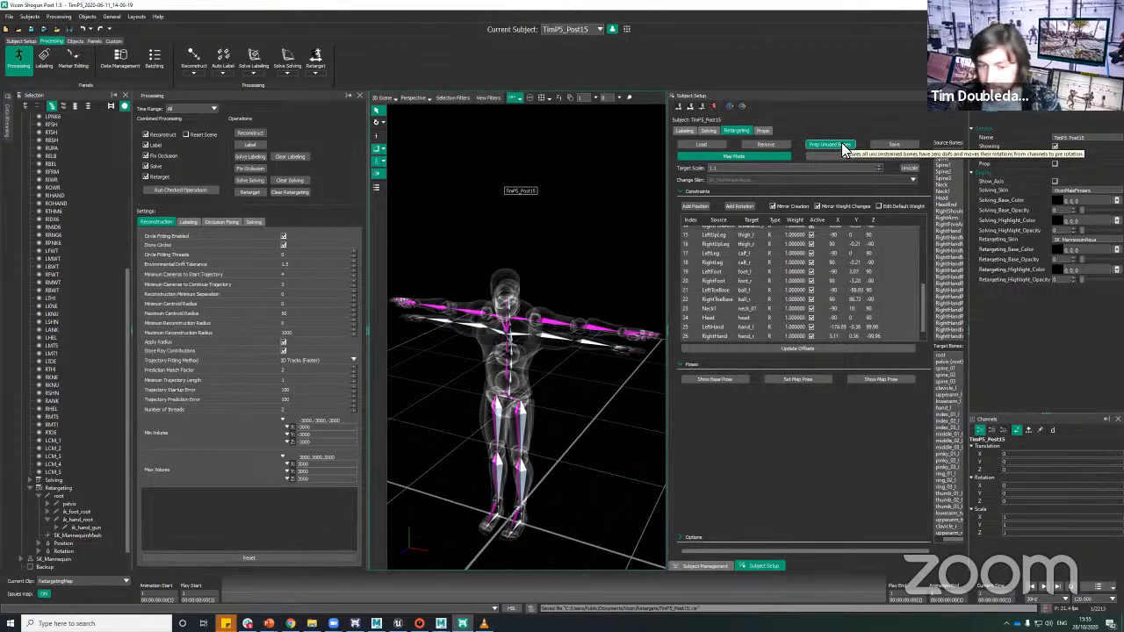
middle_click_drag(600, 417, 507, 424, "alt")
right_click_drag(571, 281, 558, 354, "alt")
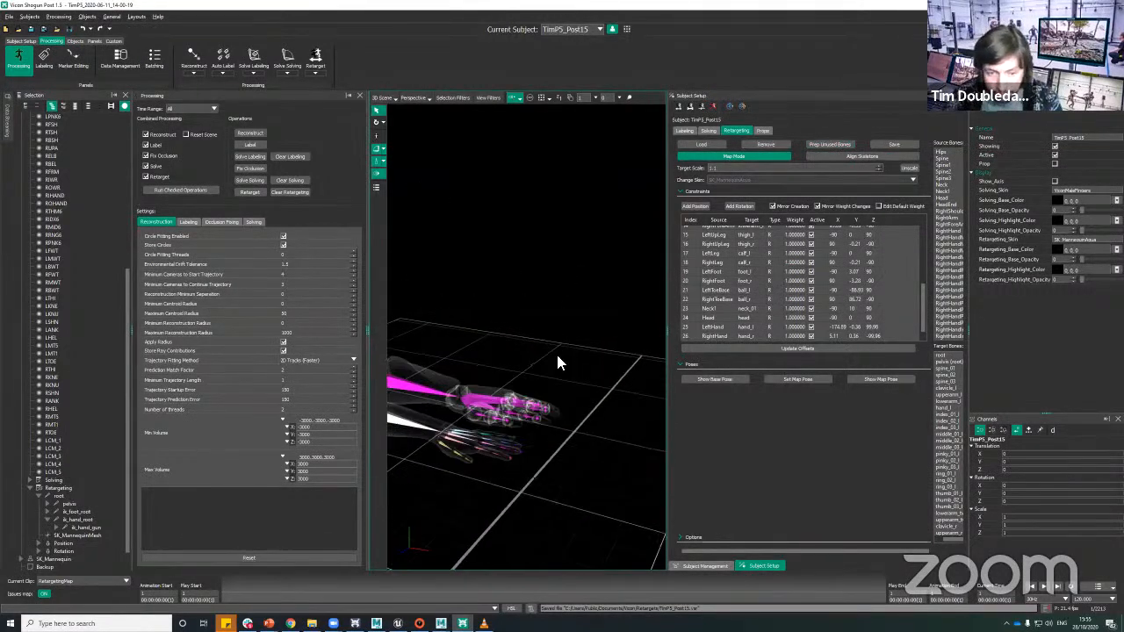
left_click_drag(558, 355, 559, 402, "alt")
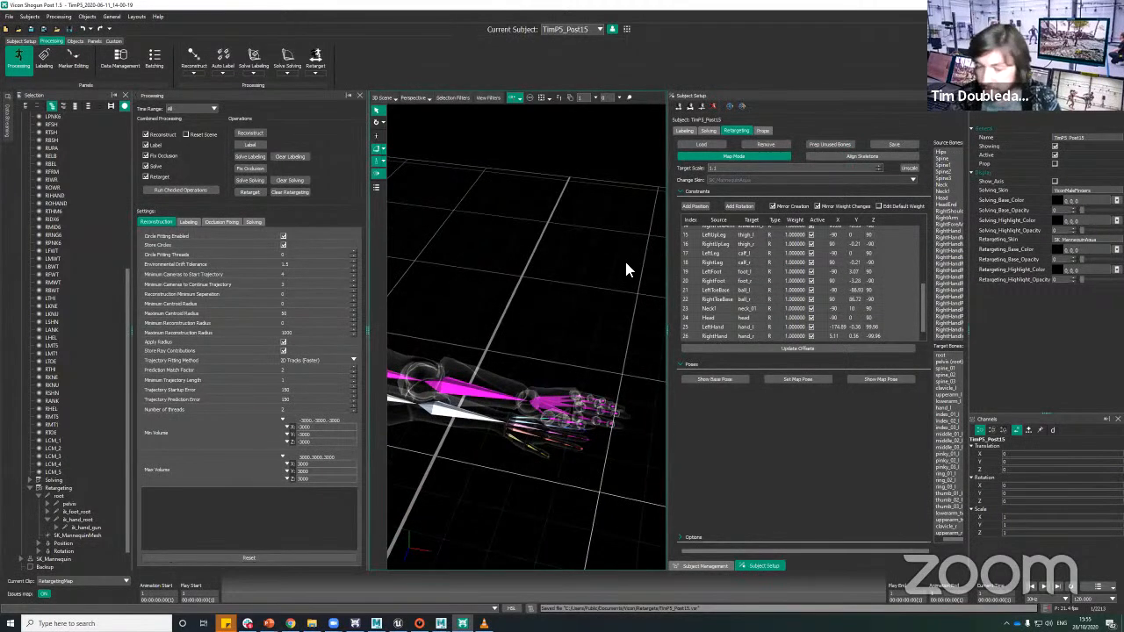
right_click_drag(621, 294, 596, 378, "alt")
middle_click_drag(521, 412, 594, 377, "alt")
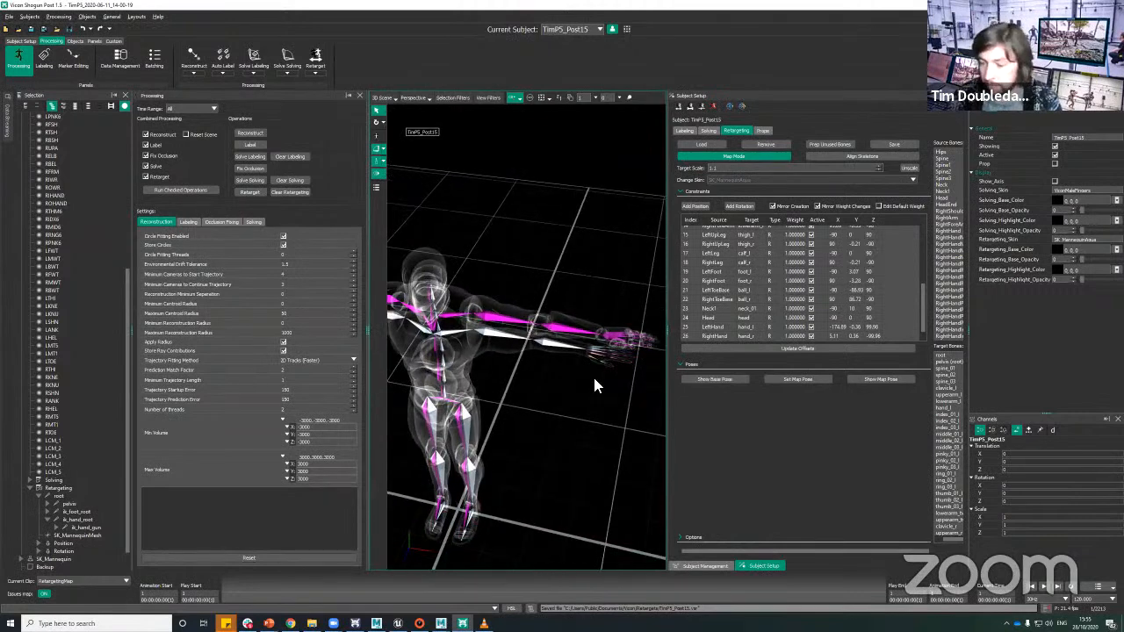
left_click_drag(568, 424, 573, 399, "alt")
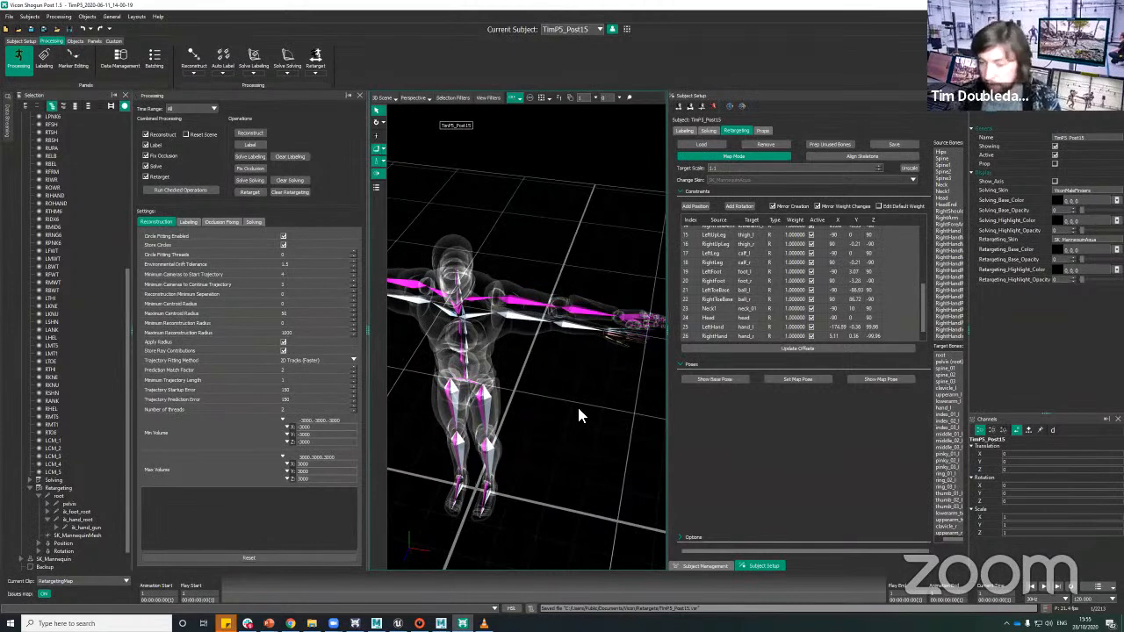
Step: Prep the mannequin's unused bones, accepting zero degrees of freedom for all unconstrained bones, and leave Map Mode
right_click_drag(577, 401, 569, 403, "alt")
left_click_drag(569, 403, 599, 347, "alt")
left_click(845, 146)
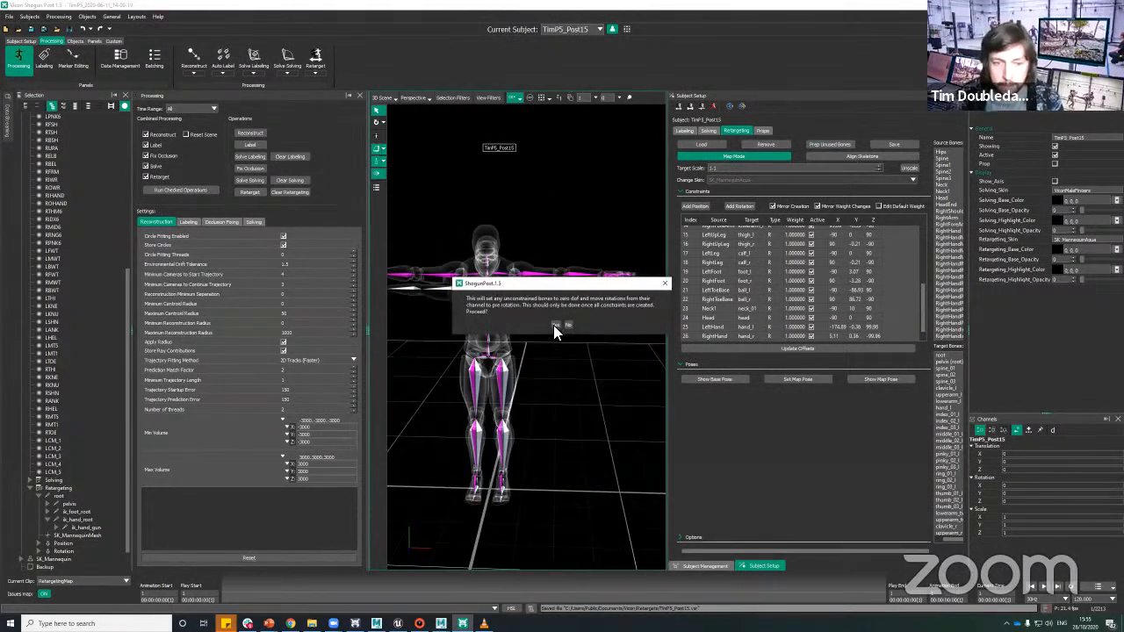
left_click(557, 328)
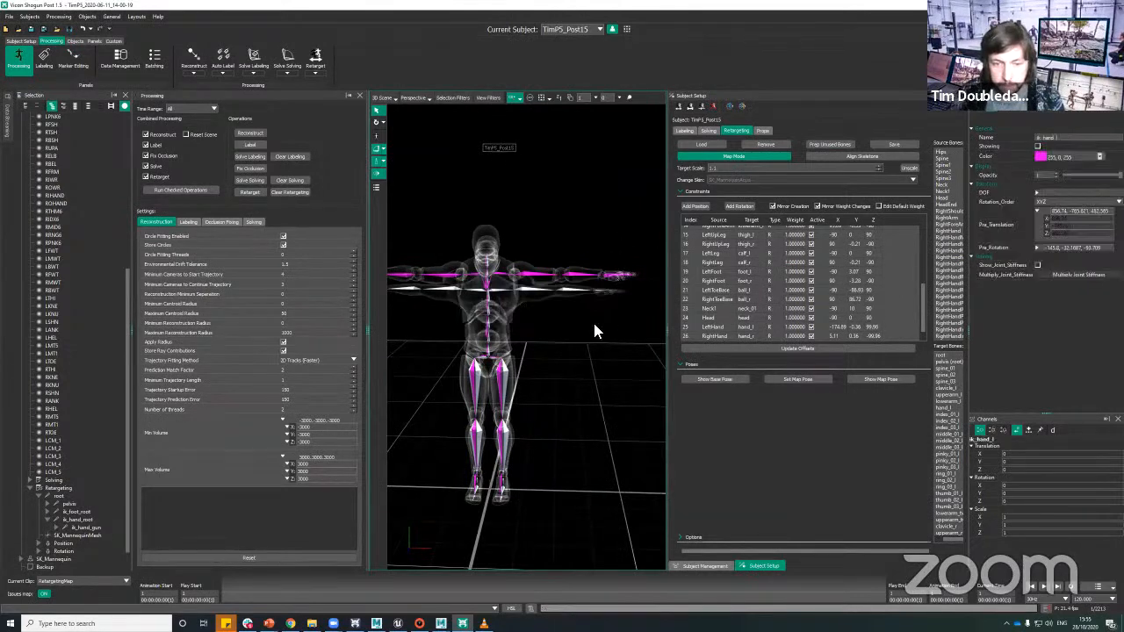
left_click_drag(592, 319, 630, 352, "alt")
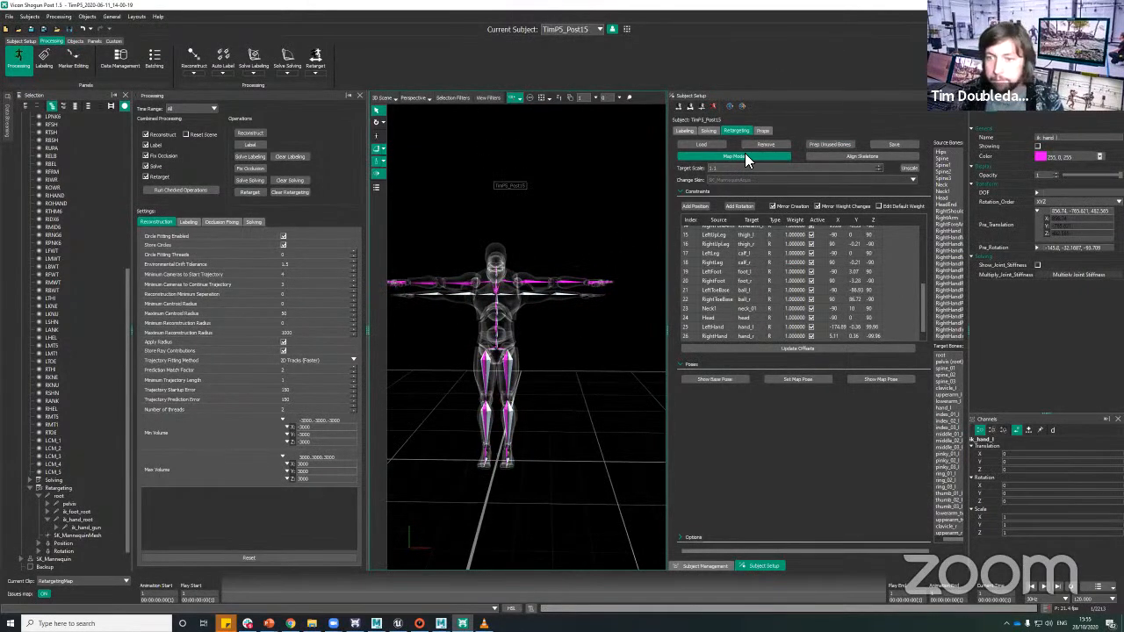
right_click_drag(563, 181, 555, 213, "alt")
left_click_drag(555, 213, 567, 212, "alt")
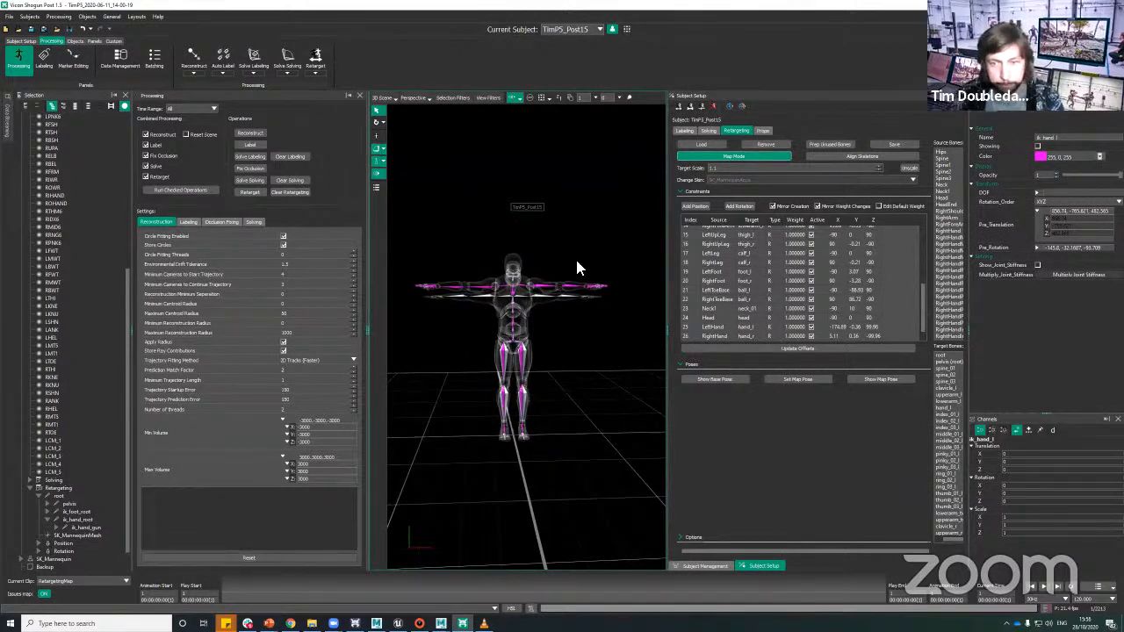
Step: Scrub through the clip to check the solved motion against the mannequin, and return to the start
left_click_drag(564, 318, 465, 519, "alt")
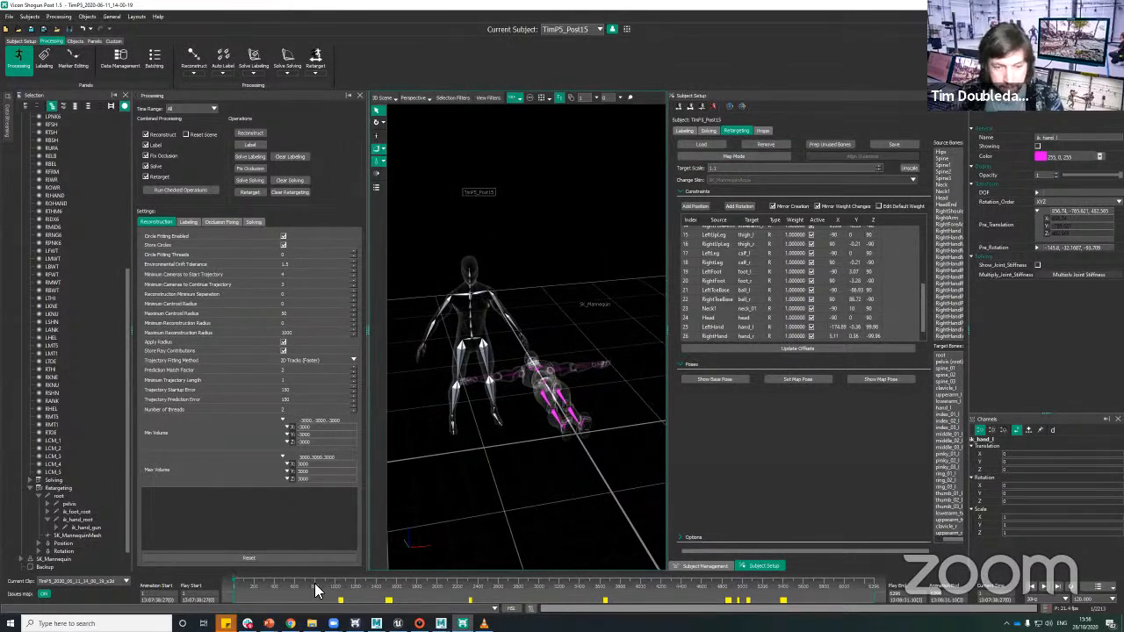
left_click_drag(321, 587, 509, 577)
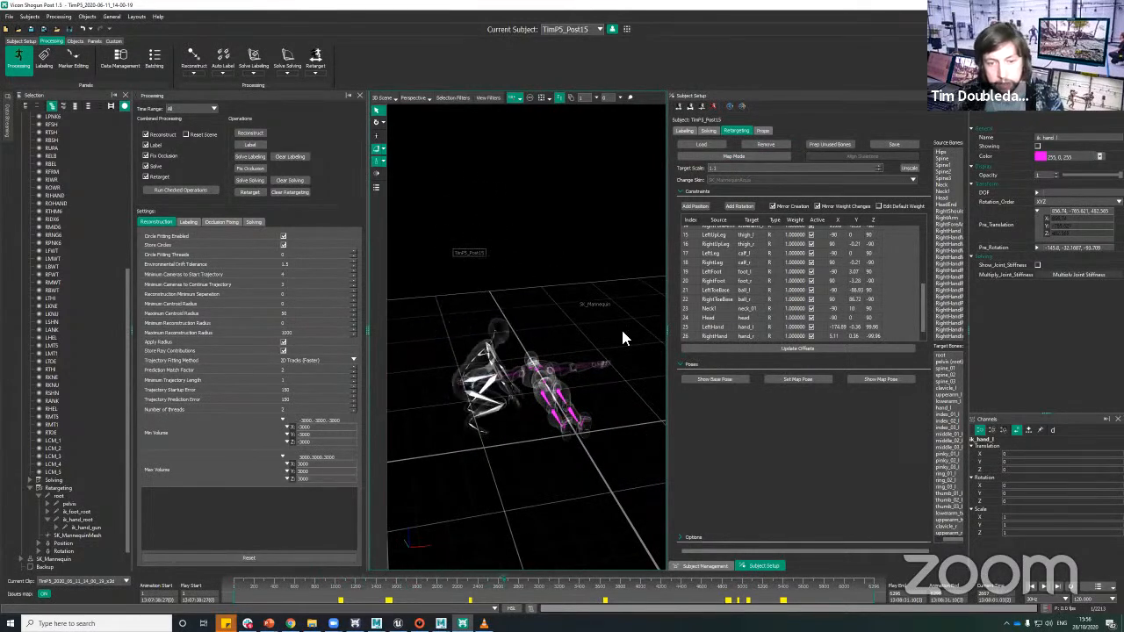
left_click_drag(516, 497, 546, 490, "alt")
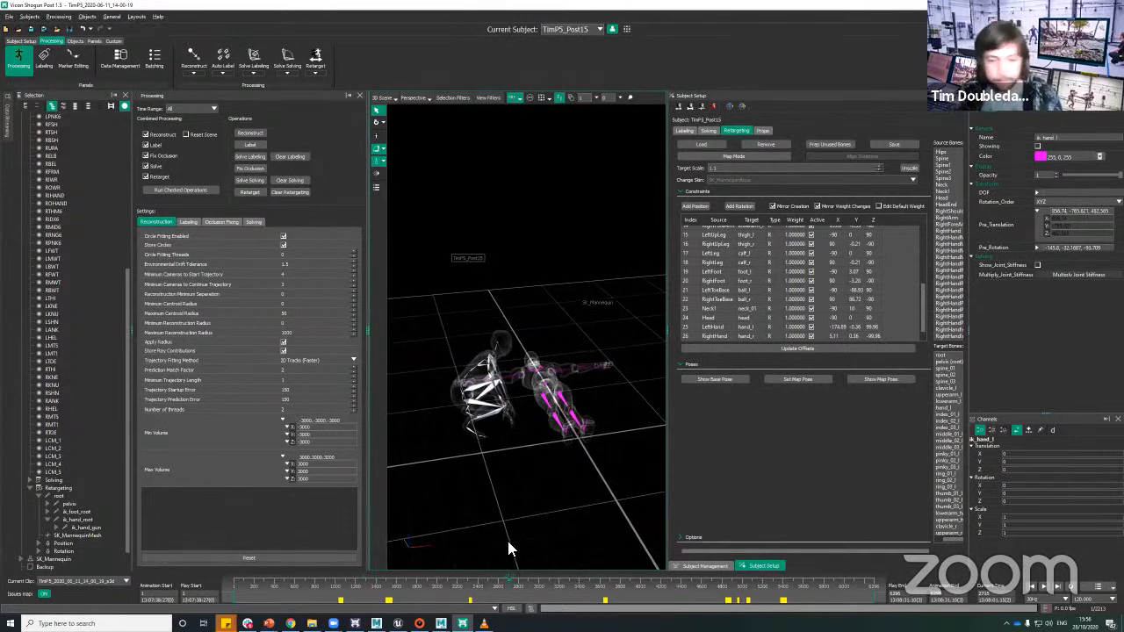
left_click(230, 585)
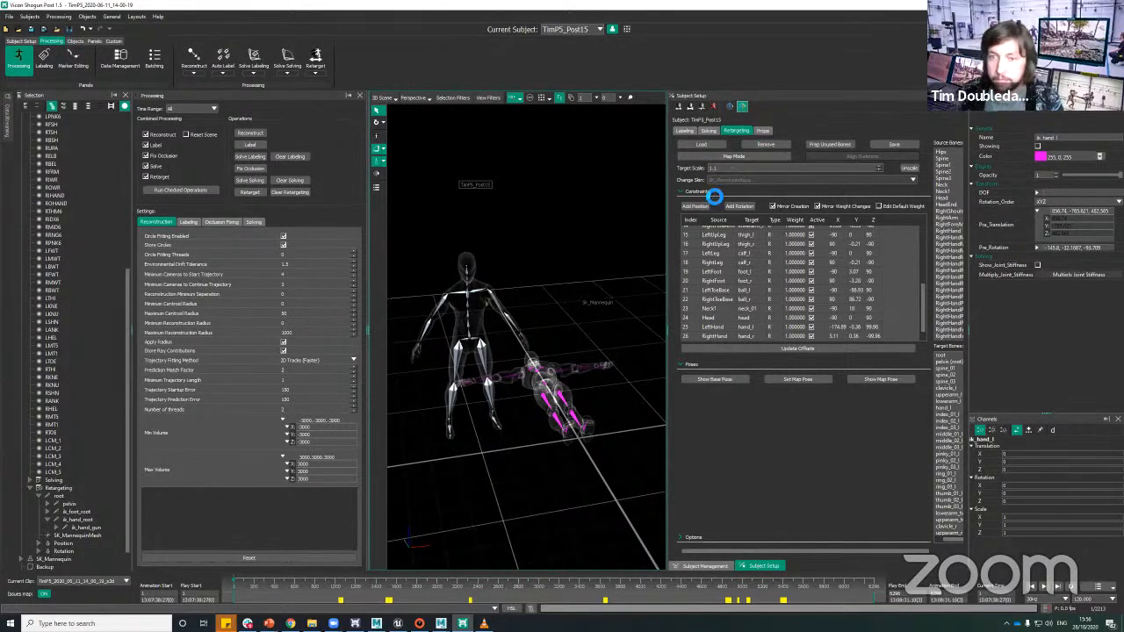
Step: Preview the retarget live on the mannequin and compare both skeletons at different frames and angles
left_click(741, 106)
left_click_drag(584, 338, 575, 307, "alt")
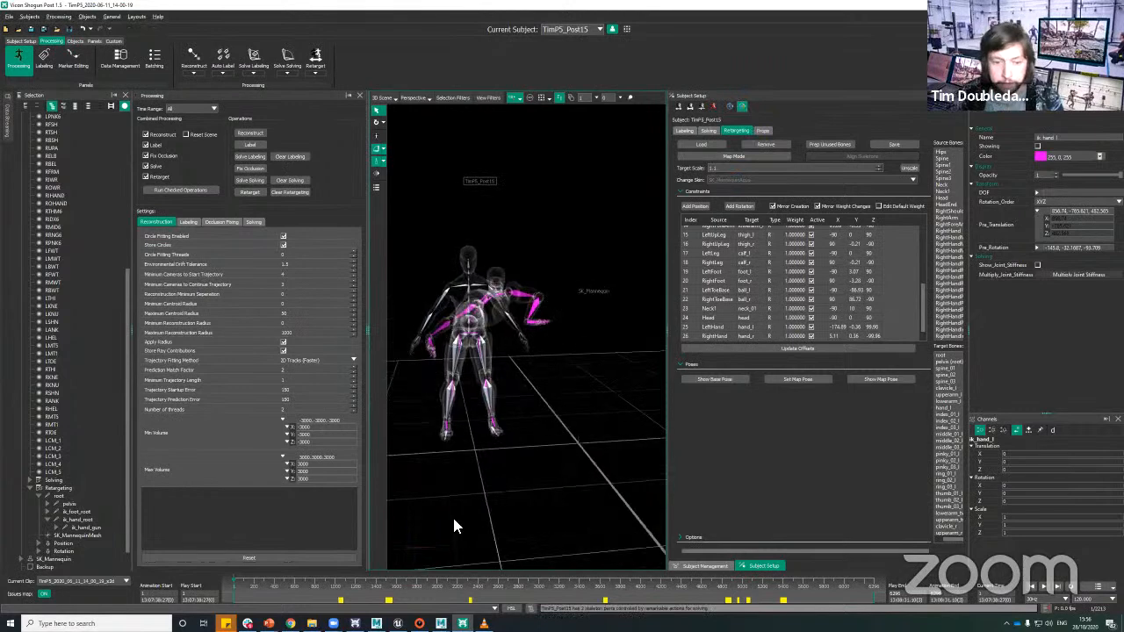
left_click_drag(384, 586, 447, 584)
left_click_drag(602, 412, 616, 364, "alt")
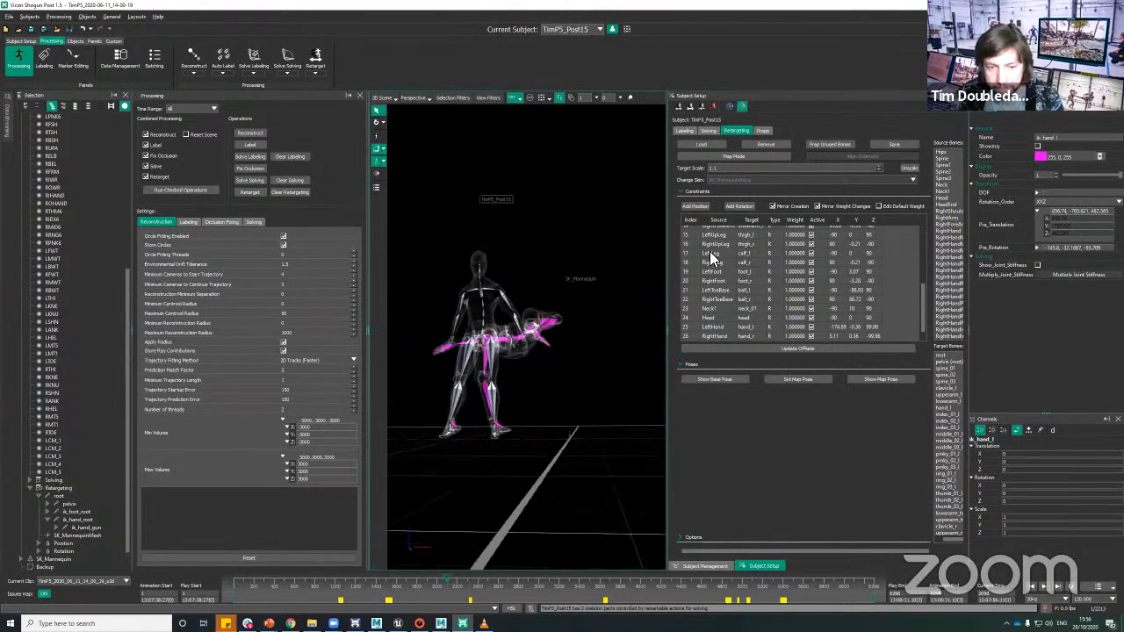
left_click_drag(585, 319, 619, 373, "alt")
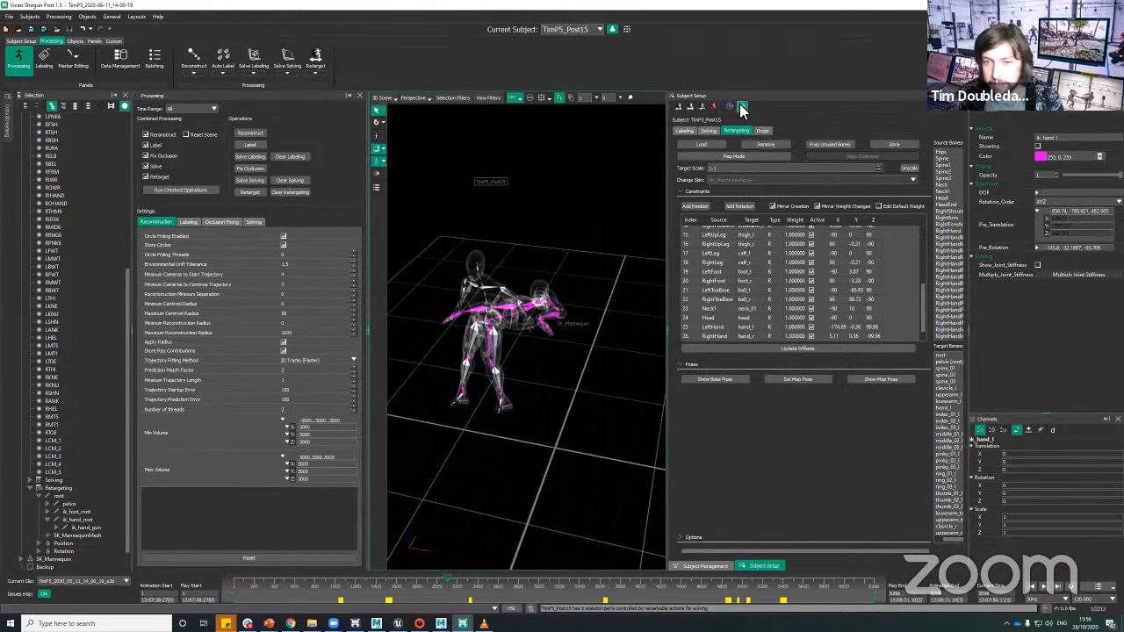
Step: Return to the start of the clip and run Retarget on TimP5_Post15
left_click_drag(493, 484, 489, 448, "alt")
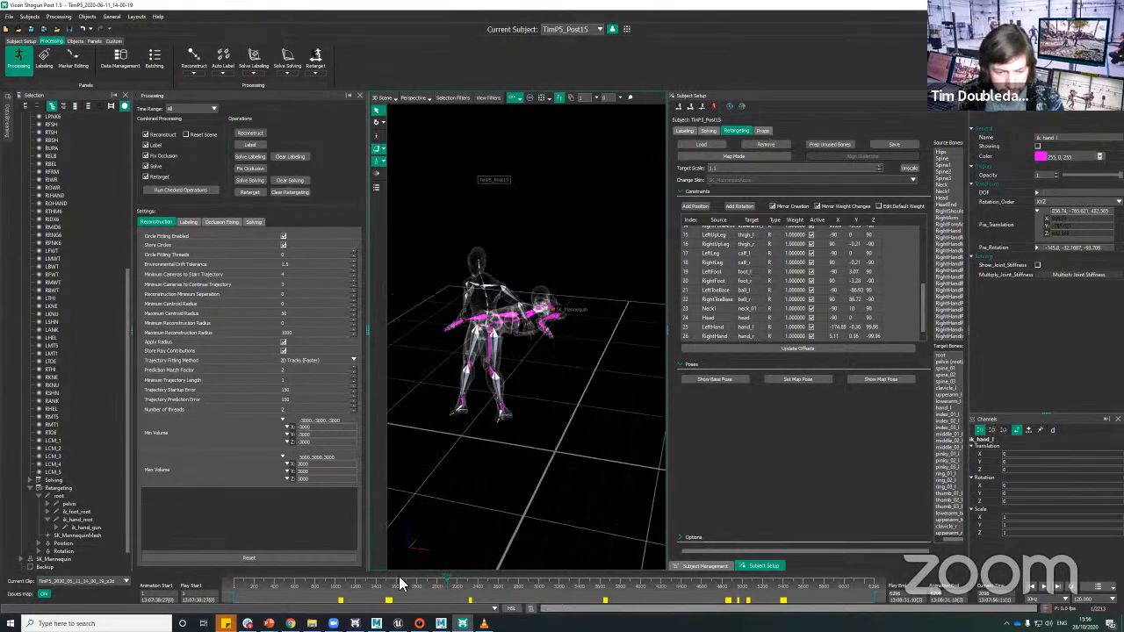
left_click_drag(401, 582, 217, 583)
left_click(317, 62)
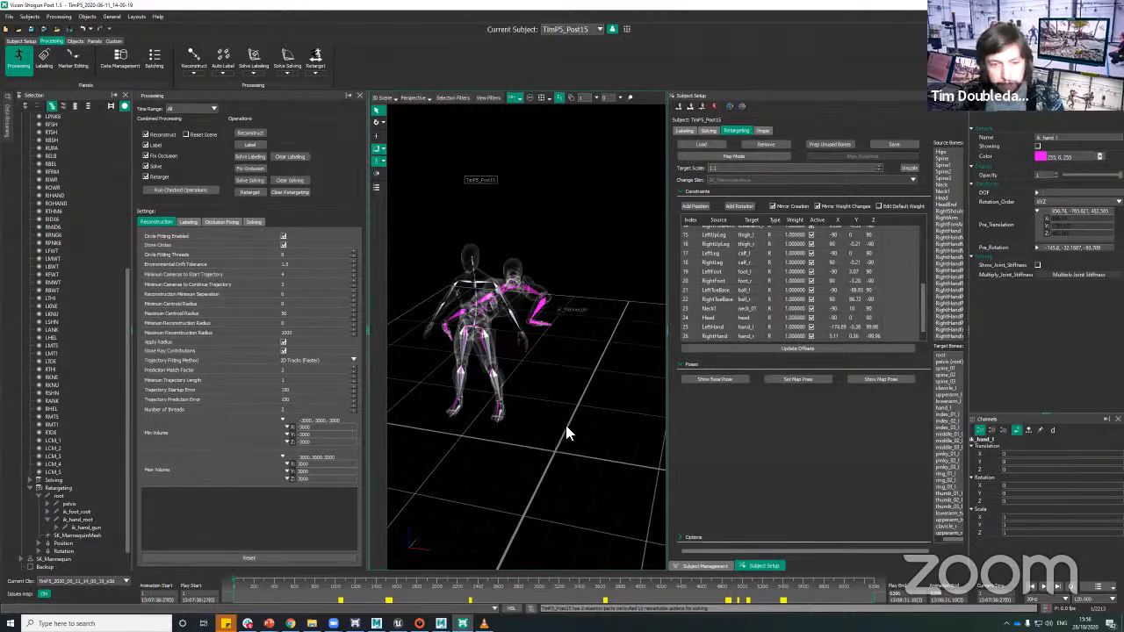
Step: Examine the retargeted motion from several angles, comparing the mannequin with the solved skeleton in the crouching and running poses
right_click_drag(566, 425, 547, 396, "alt")
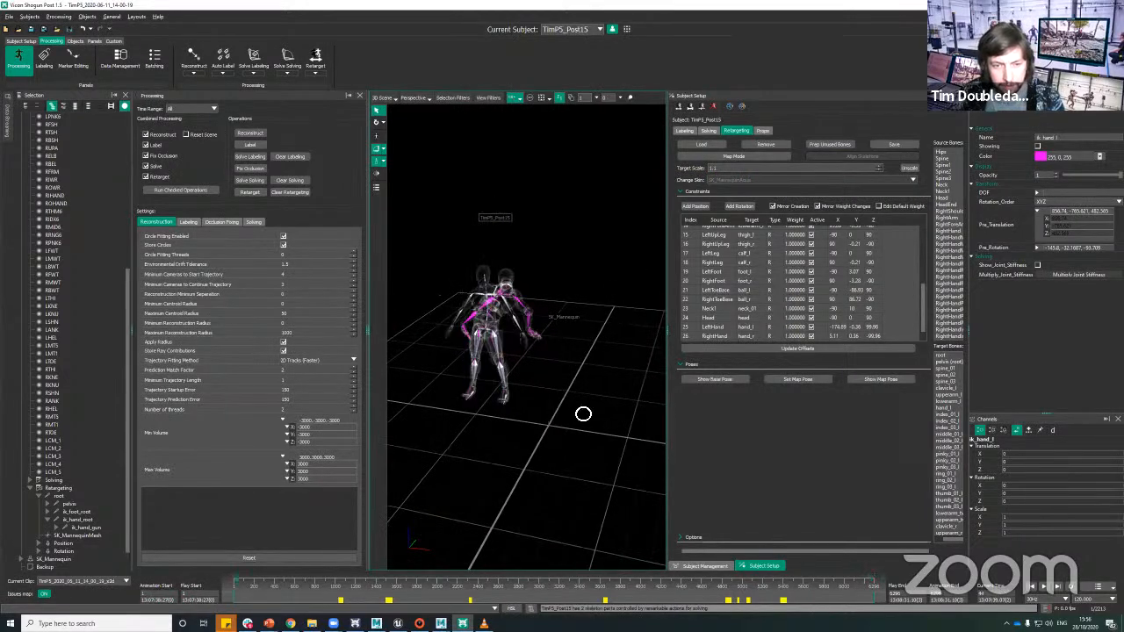
left_click_drag(519, 529, 504, 584, "alt")
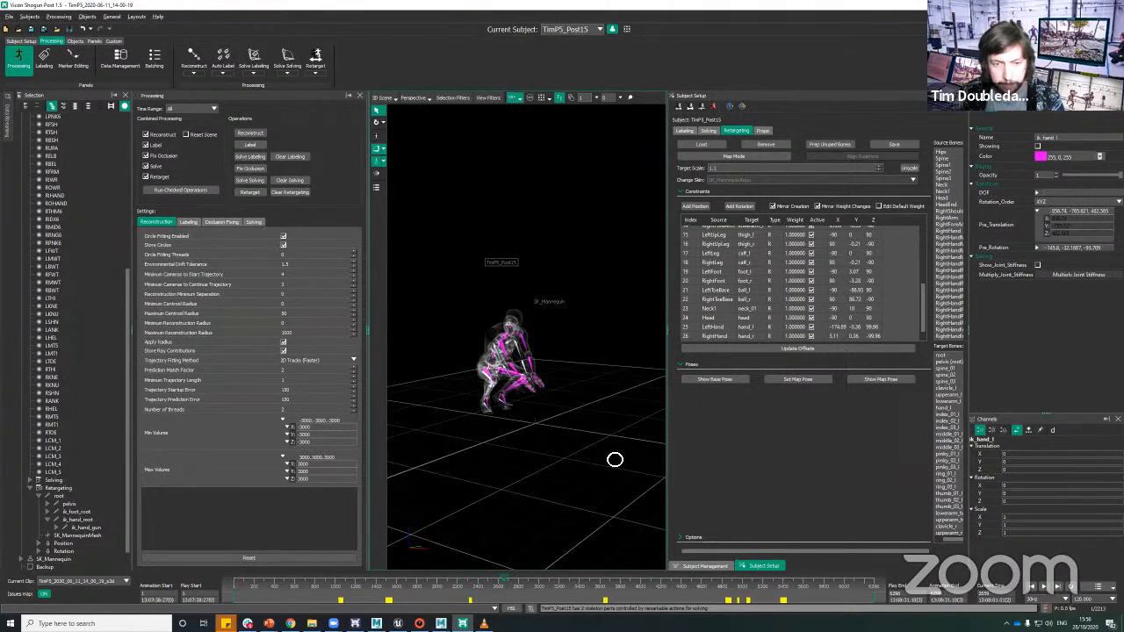
left_click_drag(615, 459, 563, 380, "alt")
right_click_drag(564, 379, 641, 358, "alt")
middle_click_drag(640, 358, 629, 322, "alt")
scroll(808, 304, "up", 5)
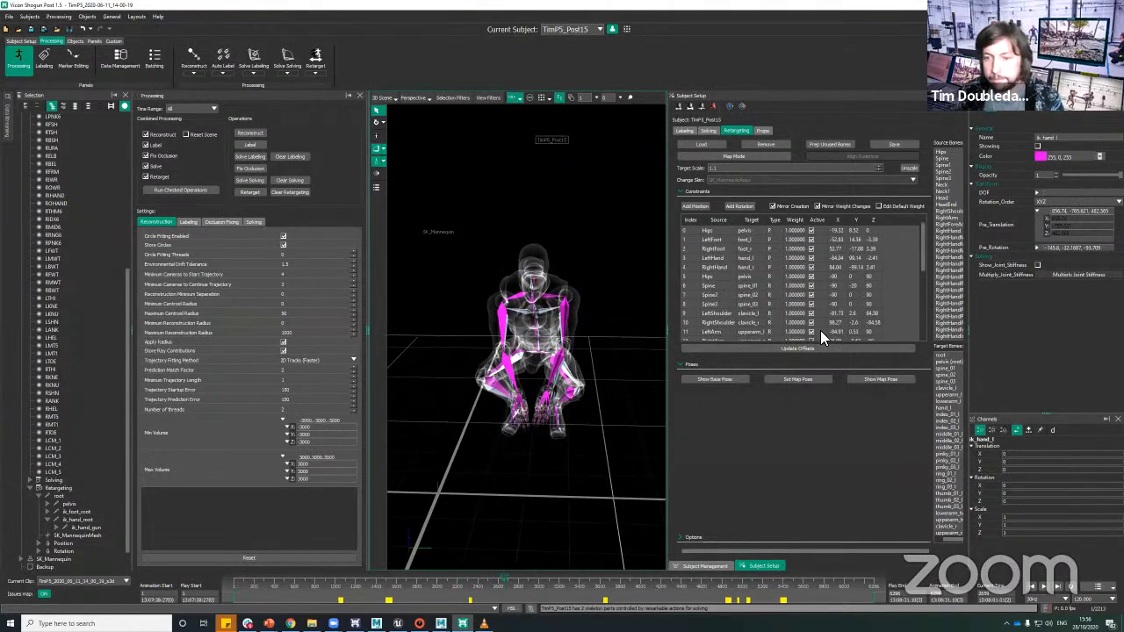
key("space")
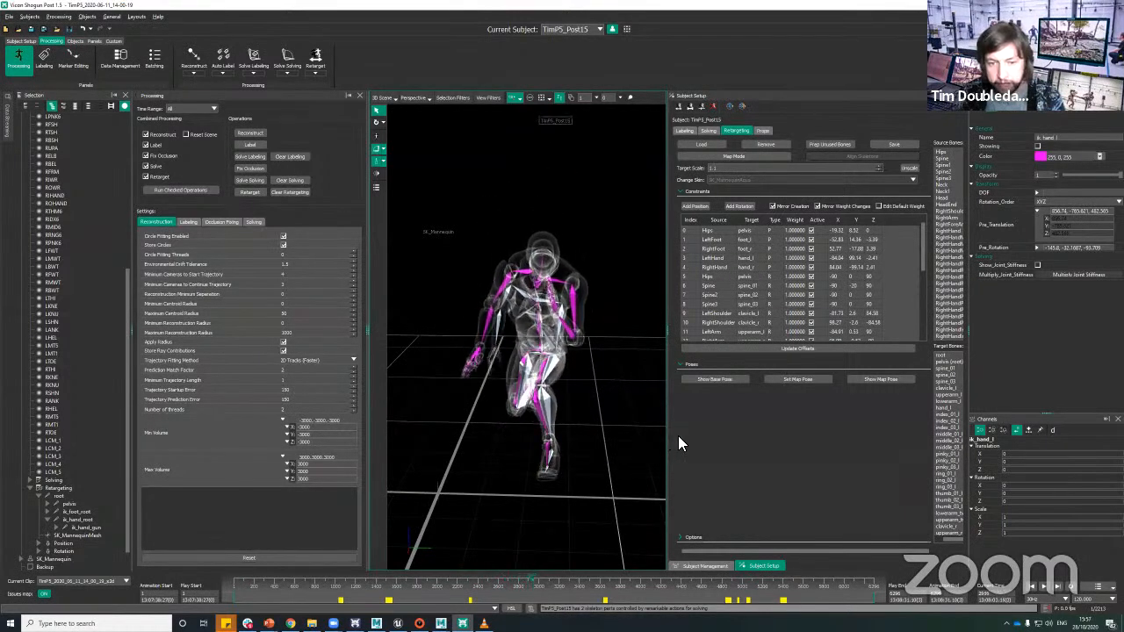
left_click_drag(610, 398, 624, 370, "alt")
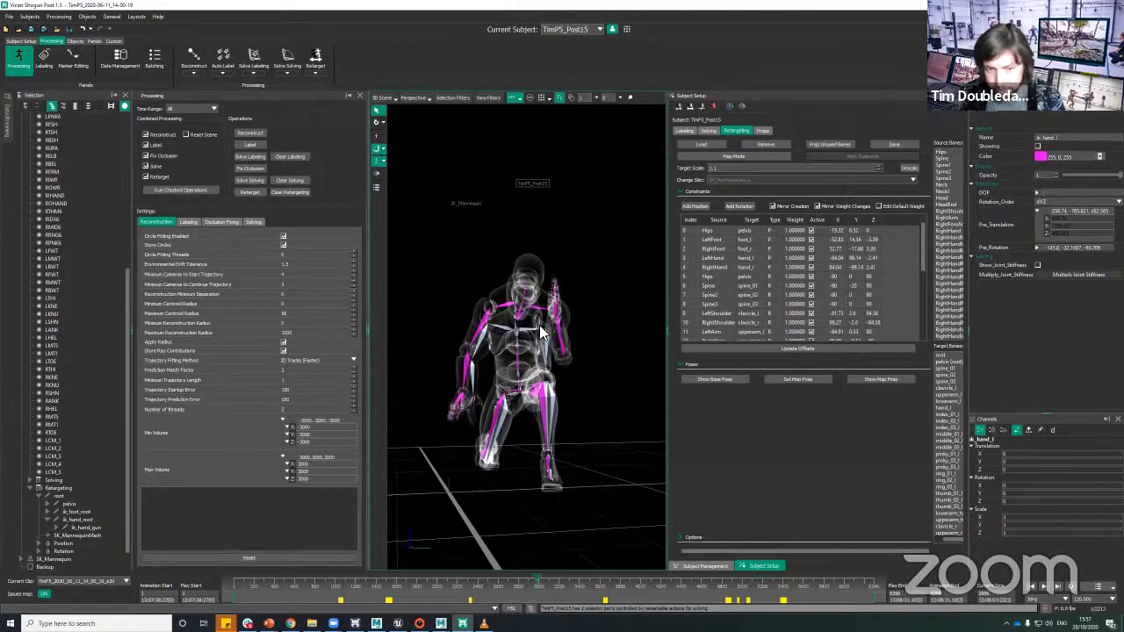
left_click_drag(536, 482, 498, 462, "alt")
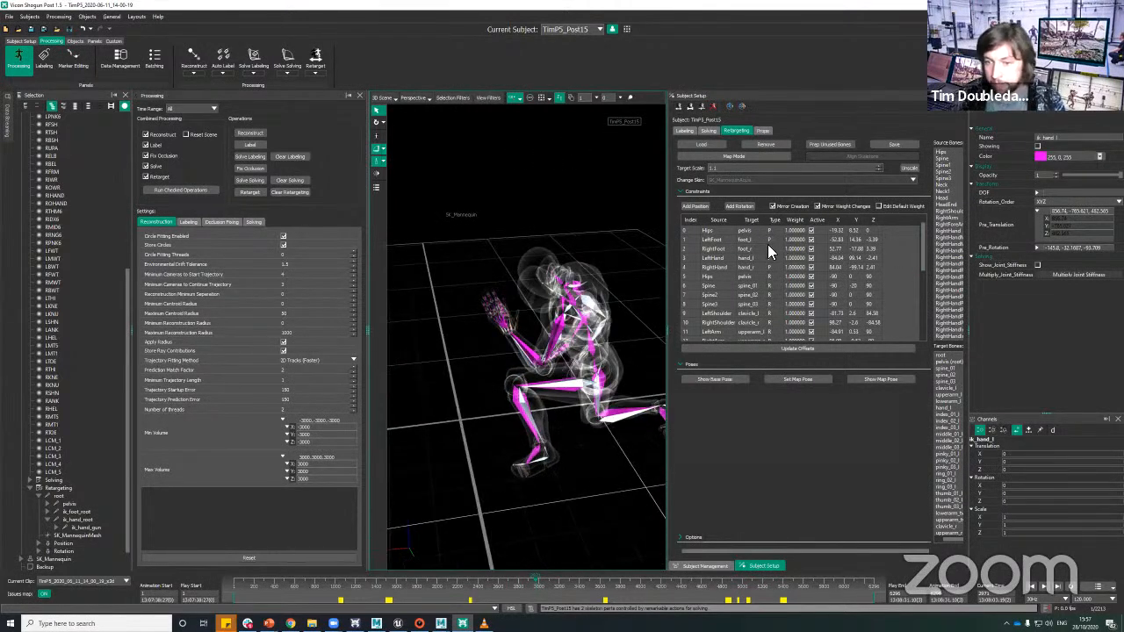
Step: Set the weight of all rotation constraints, from Hips through RightHand, to 200
left_click(723, 277)
scroll(730, 288, "down", 5)
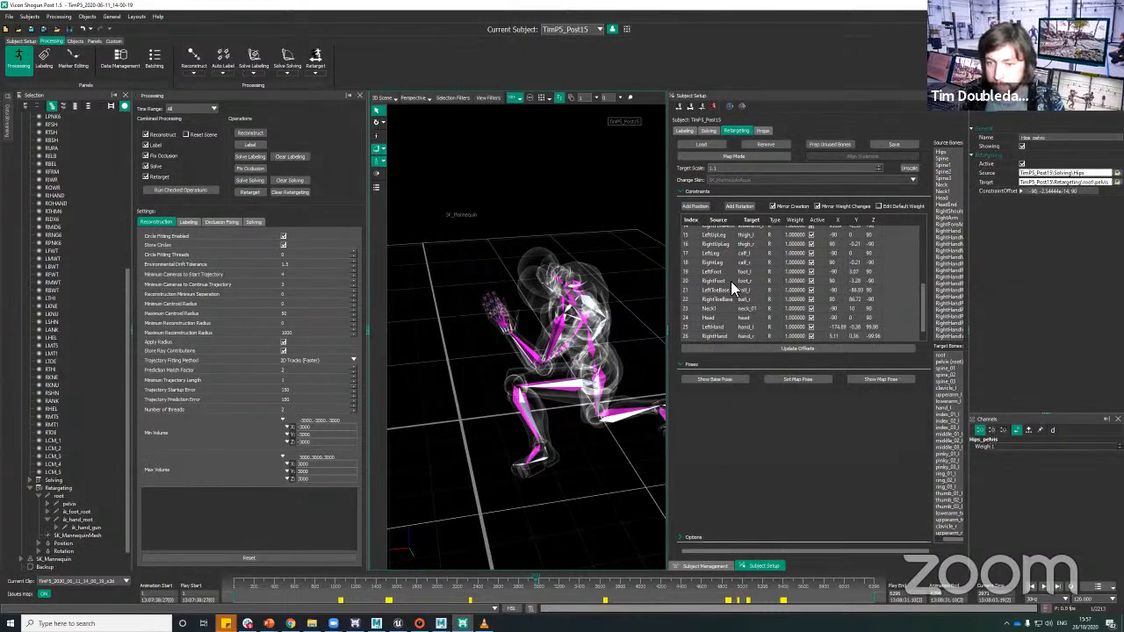
left_click(739, 337, "shift")
double_click(792, 337)
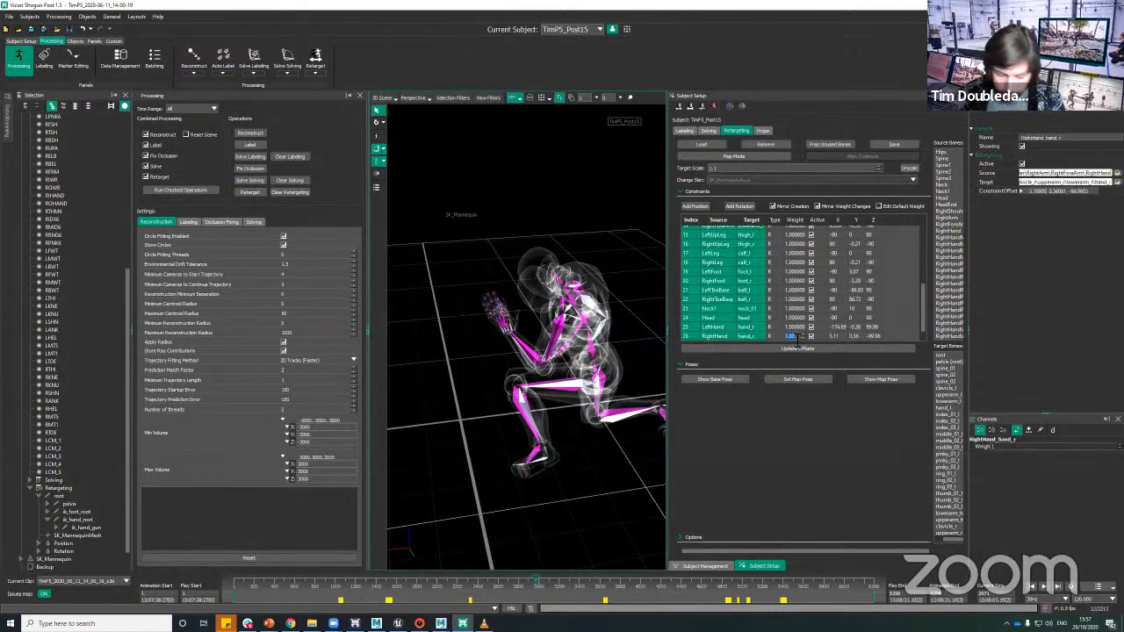
type("200")
key("Return")
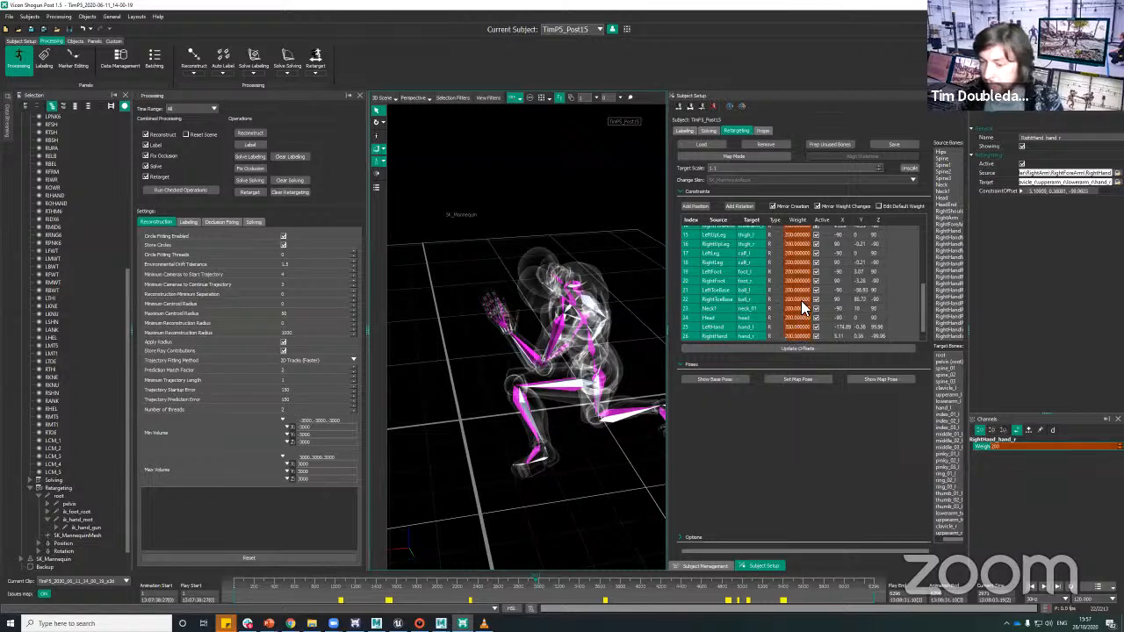
scroll(804, 298, "up", 5)
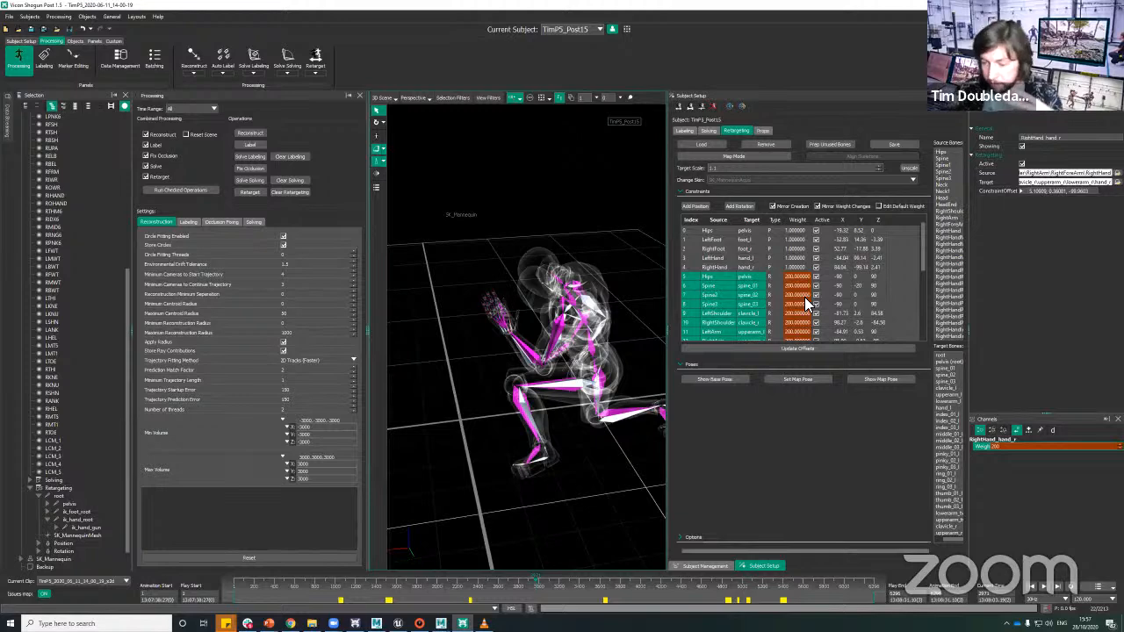
Step: Zero the offsets of the LeftHand and RightHand position constraints
left_click(597, 475)
left_click_drag(597, 476, 627, 411, "alt")
left_click(724, 257)
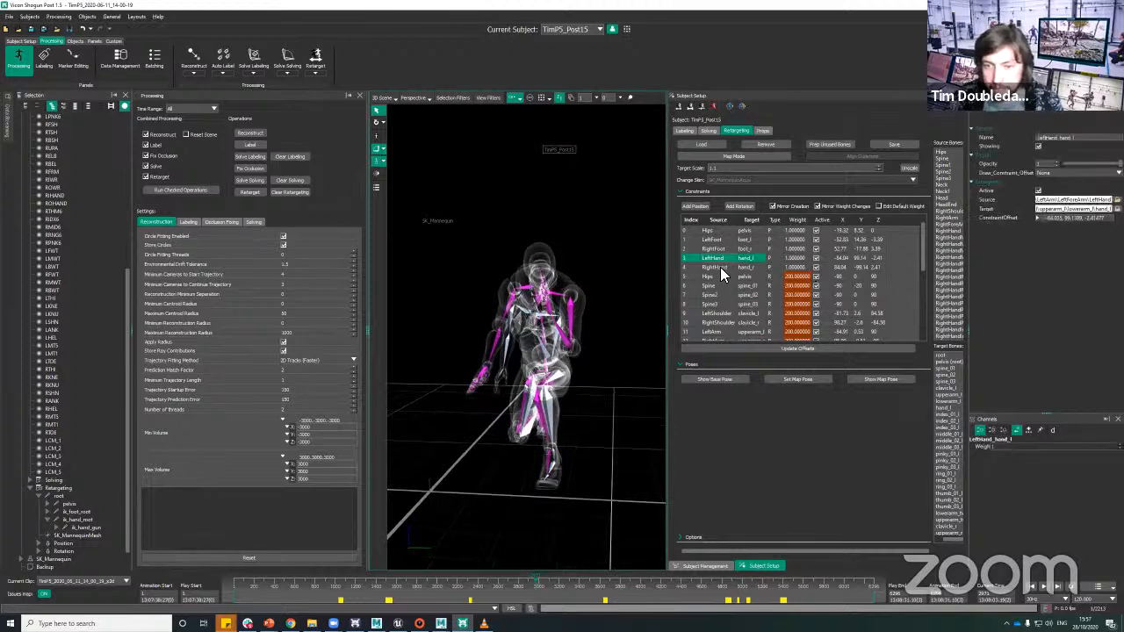
left_click(720, 267, "ctrl")
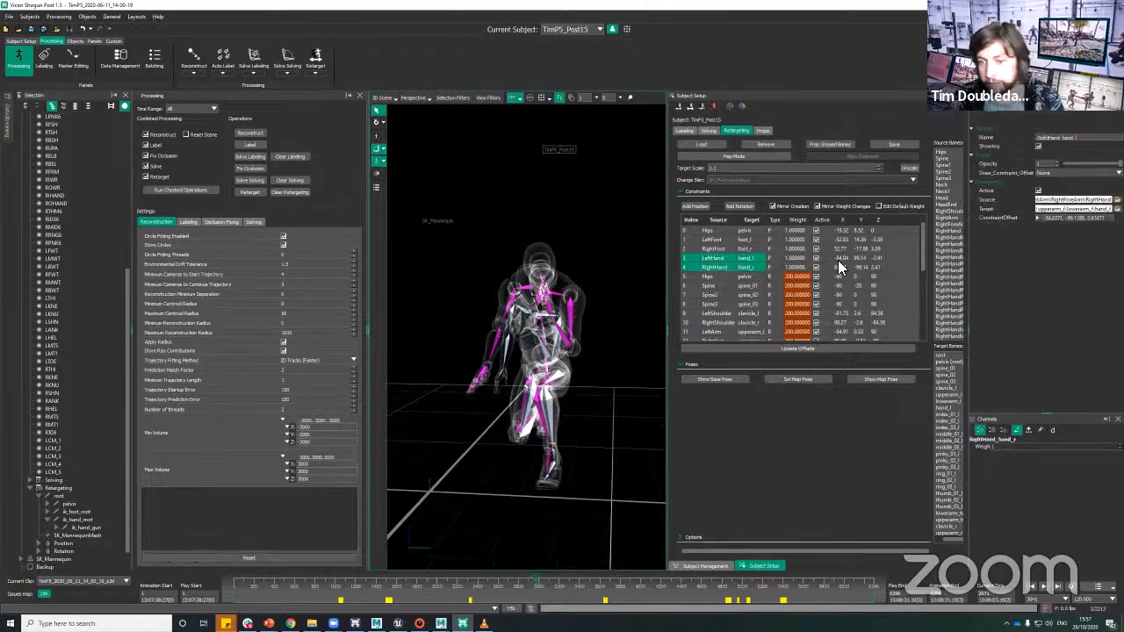
right_click(730, 260)
left_click(740, 274)
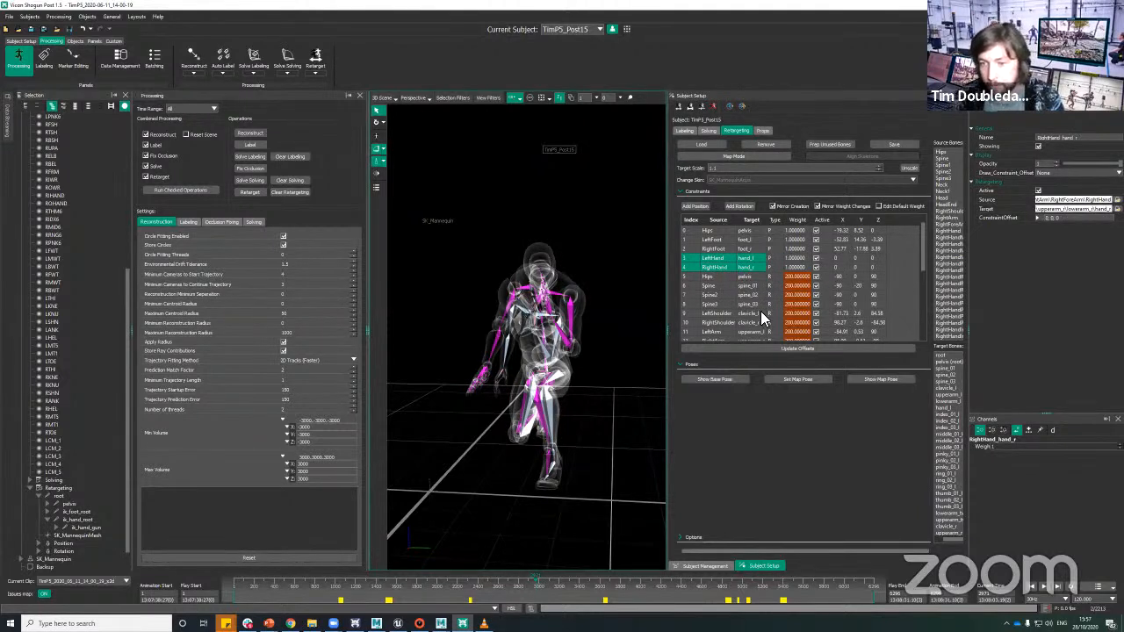
scroll(612, 339, "up", 2)
Step: Preview the adjusted constraints with live retargeting, examining the mannequin's hands and arms from the front and side
left_click_drag(590, 394, 548, 303, "alt")
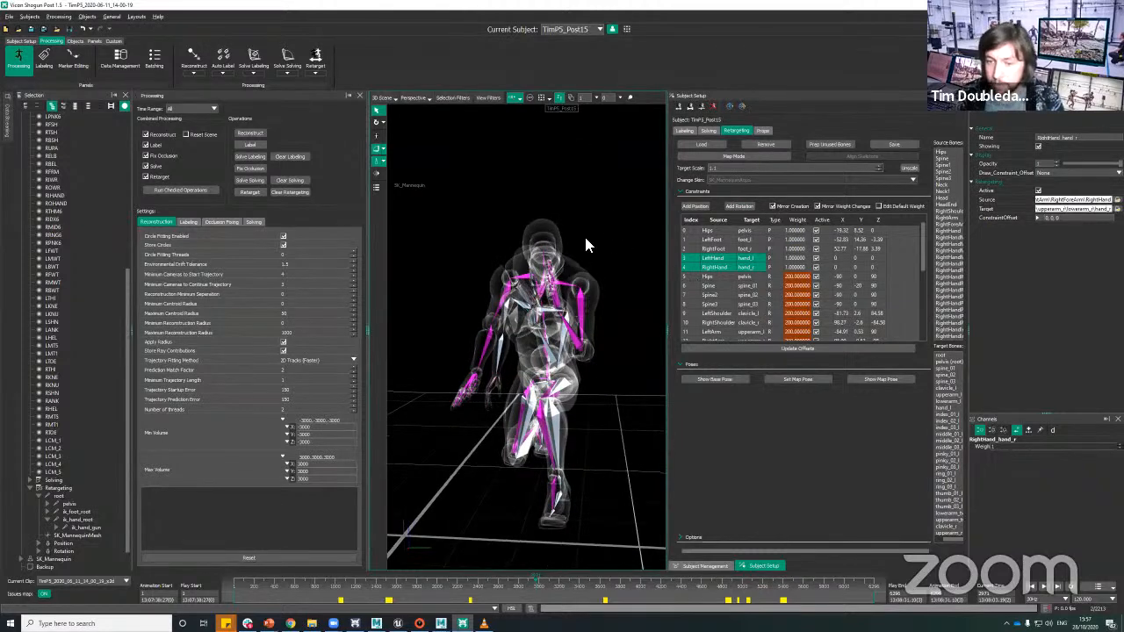
left_click_drag(586, 239, 579, 269, "alt")
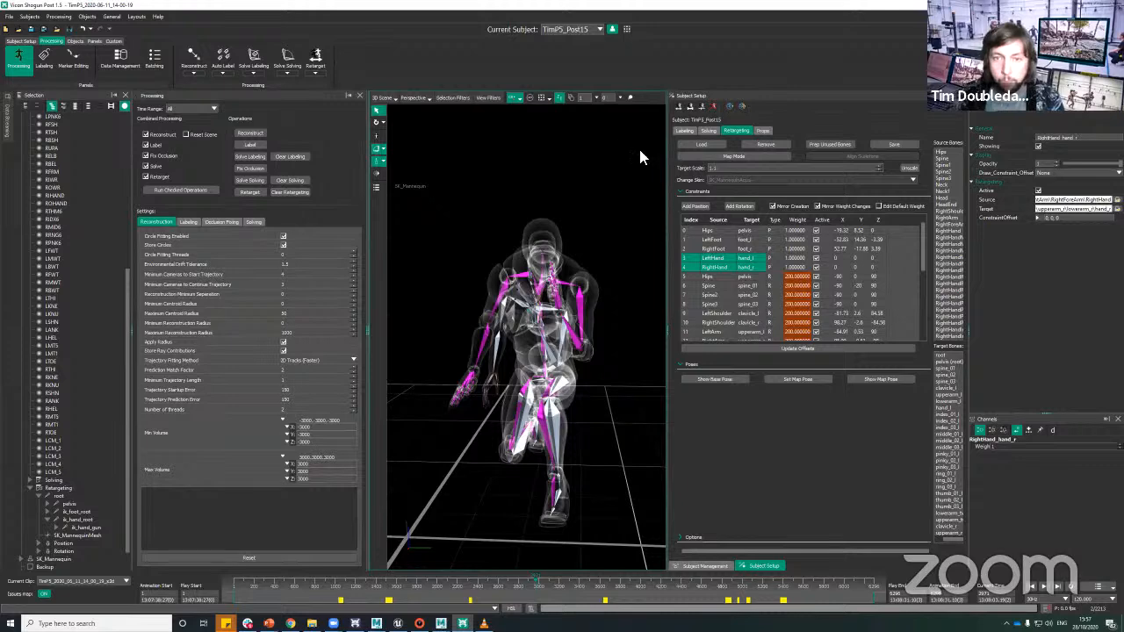
left_click(741, 105)
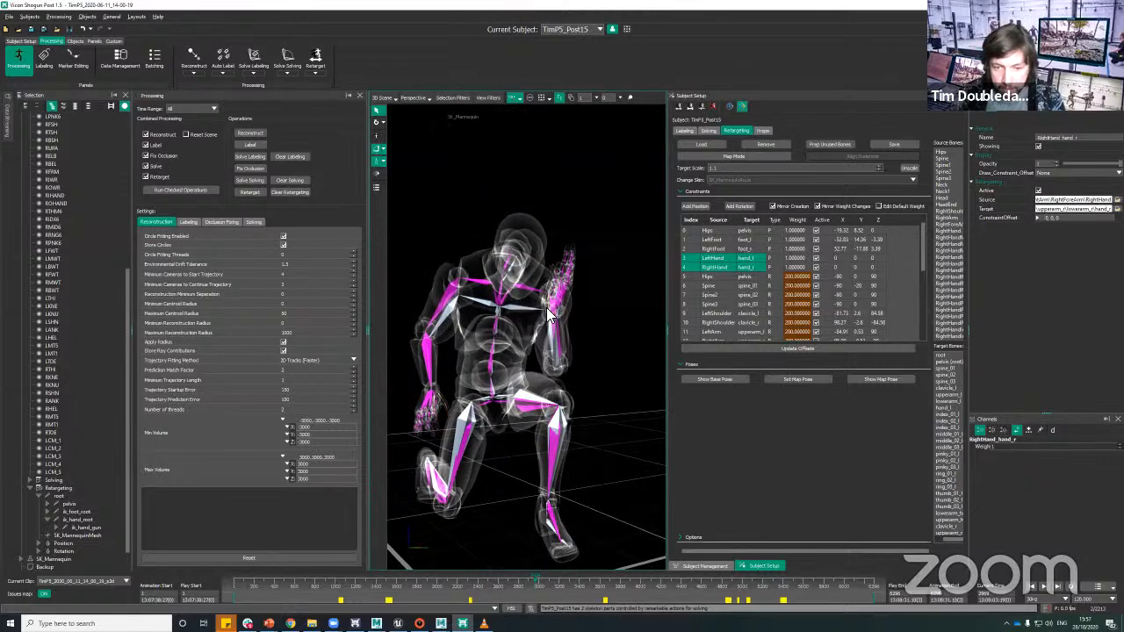
left_click_drag(607, 334, 496, 363, "alt")
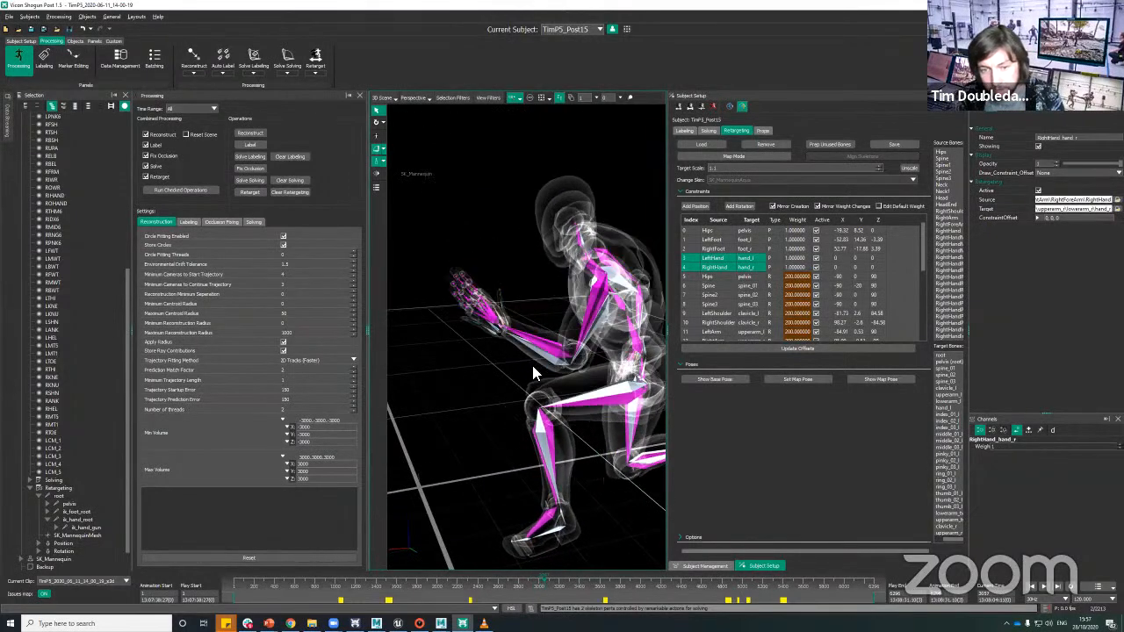
right_click_drag(551, 318, 538, 374, "alt")
left_click_drag(538, 374, 593, 350, "alt")
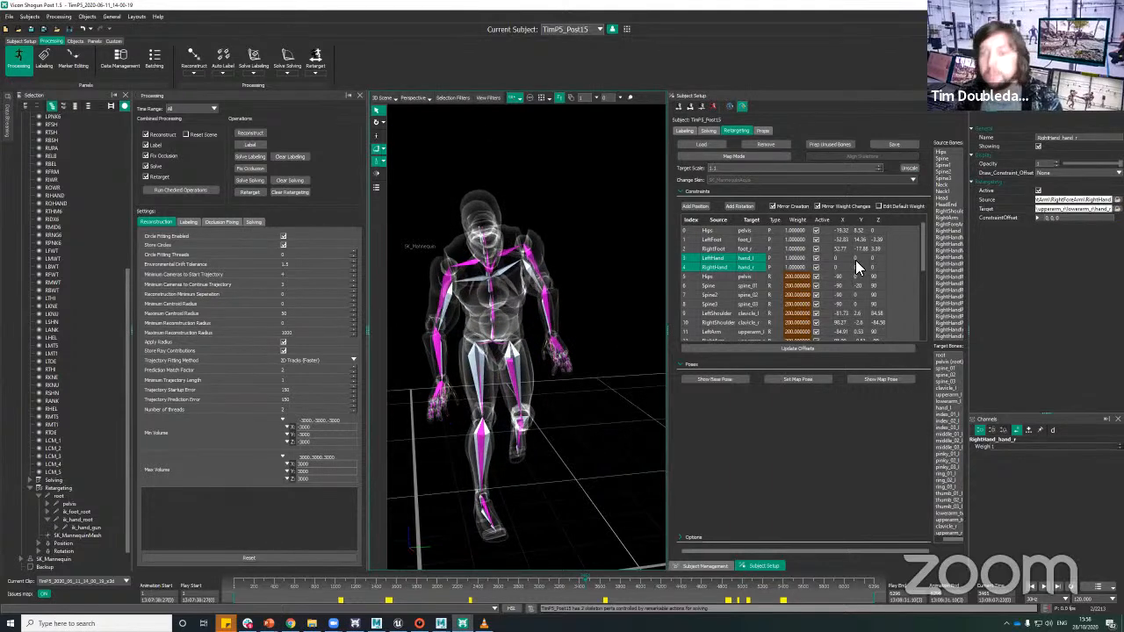
Step: Check the constraints' default weights, including the Hips rotation constraint, and return to the regular weights
left_click(877, 206)
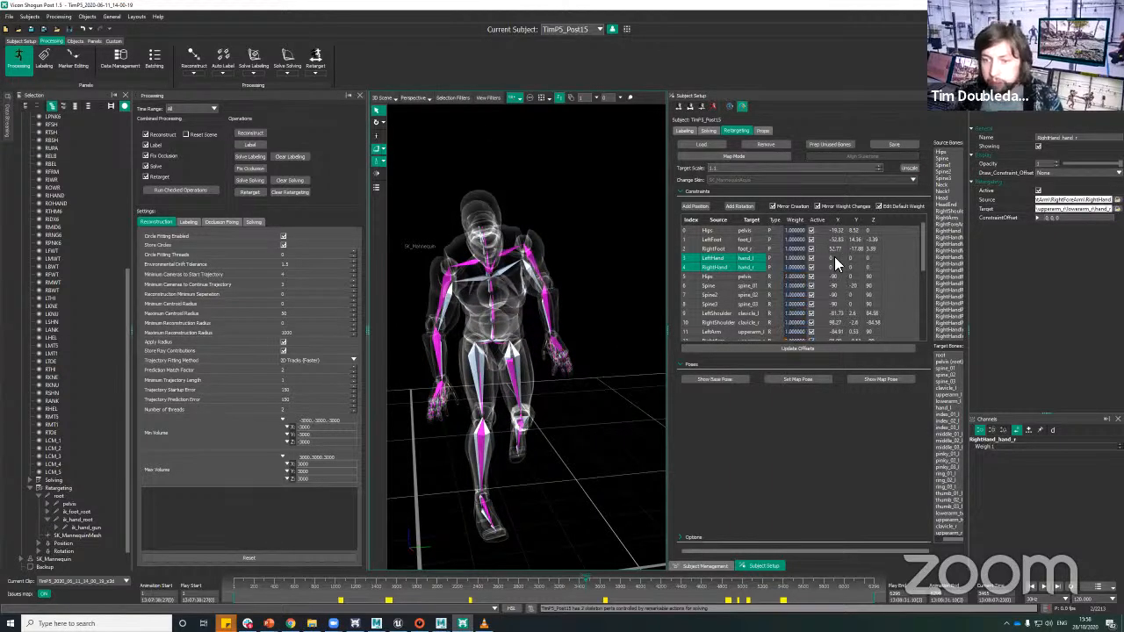
left_click(721, 275)
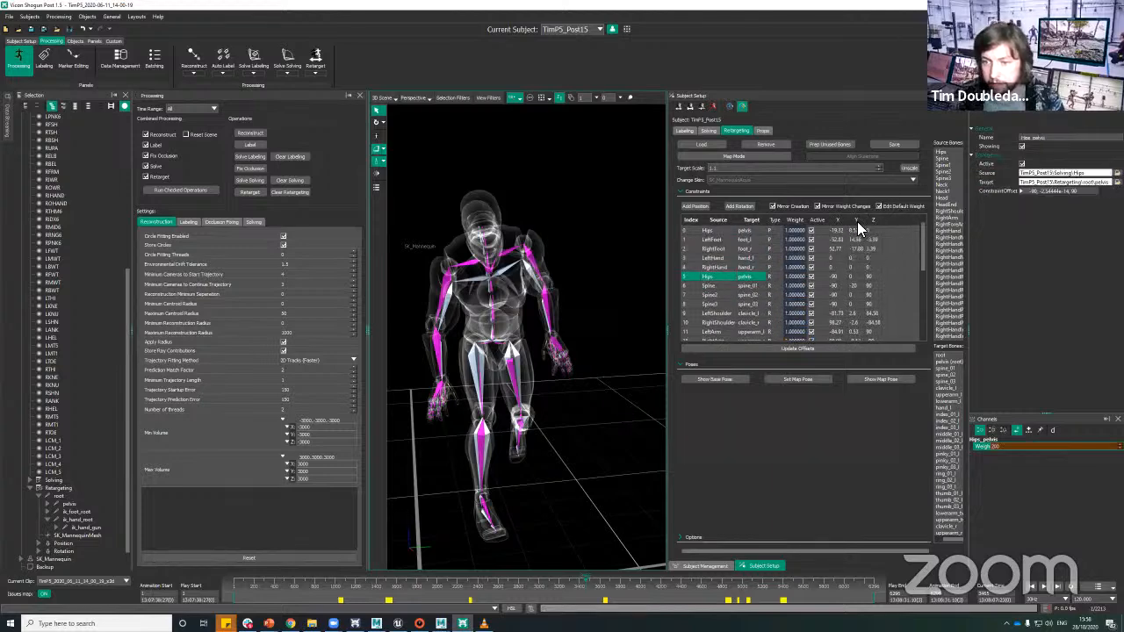
left_click(879, 206)
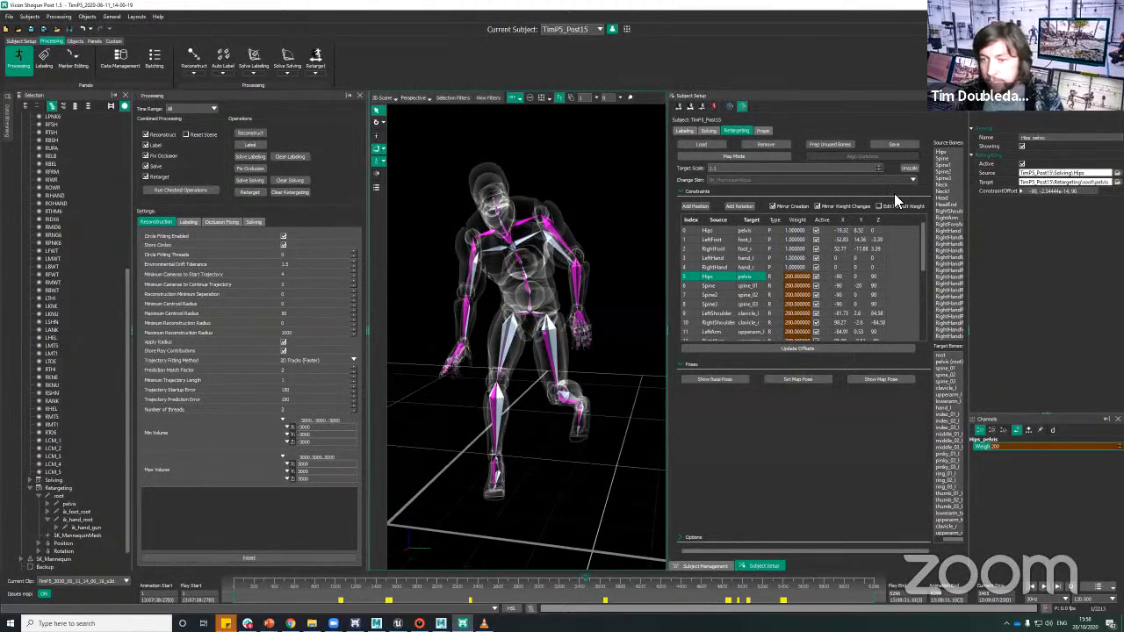
Step: Go to the arms-outstretched pose at about frame 1300 and compare the arm and hand alignment of both skeletons
left_click(351, 587)
left_click_drag(350, 583, 370, 584)
left_click_drag(538, 402, 649, 368, "alt")
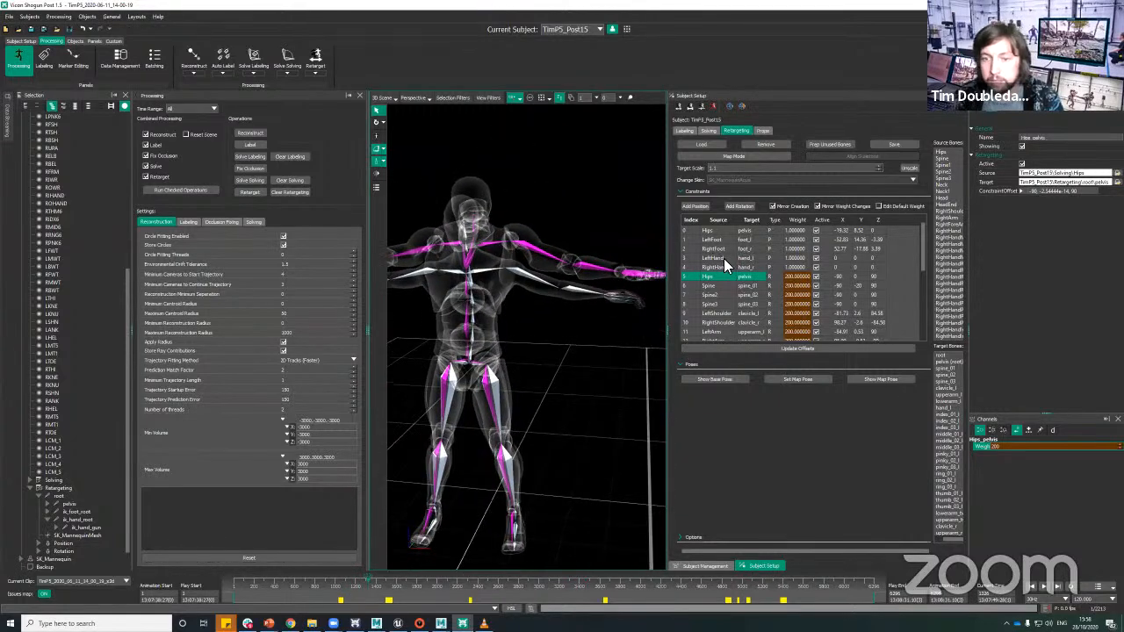
Step: Set a weight key on the LeftHand position constraint at the current frame
left_click(723, 258)
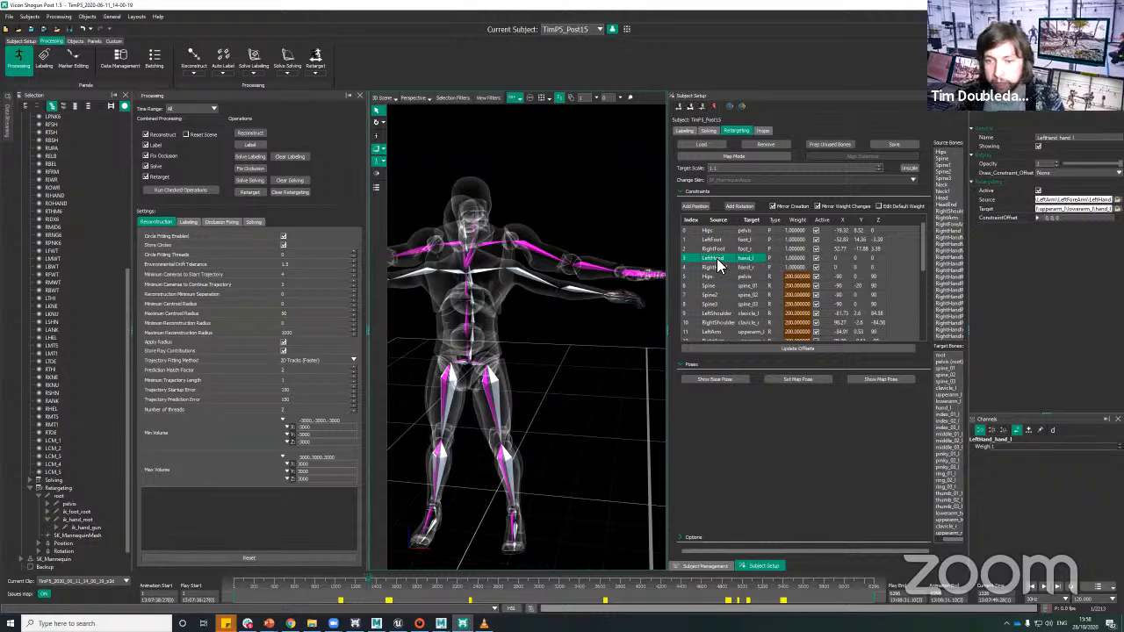
right_click(718, 262)
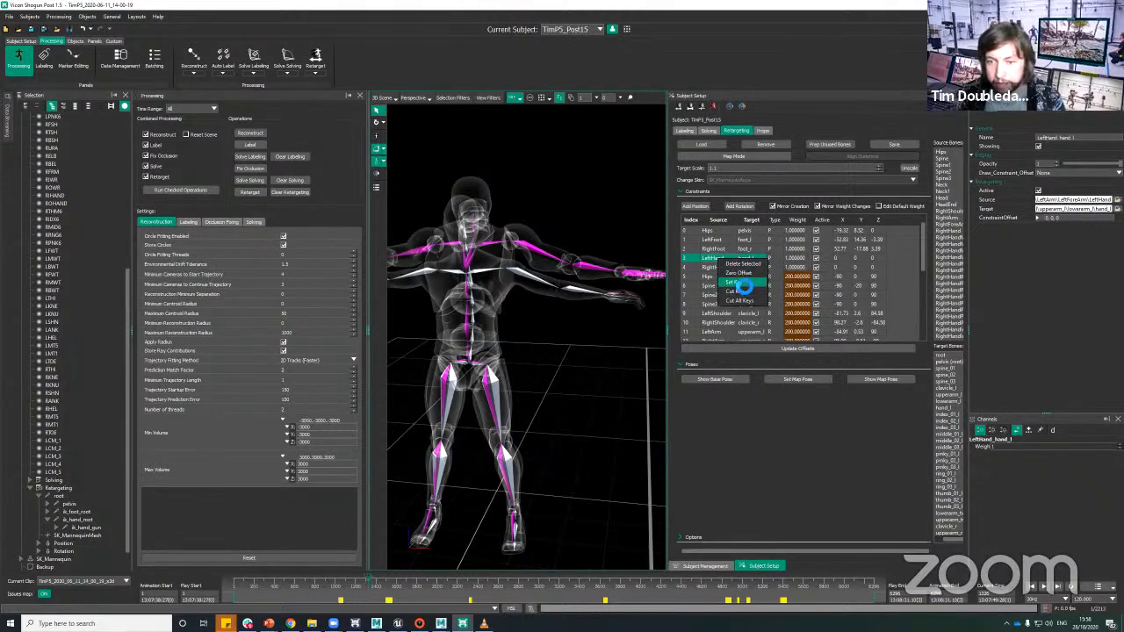
left_click(742, 282)
left_click_drag(627, 409, 547, 349, "alt")
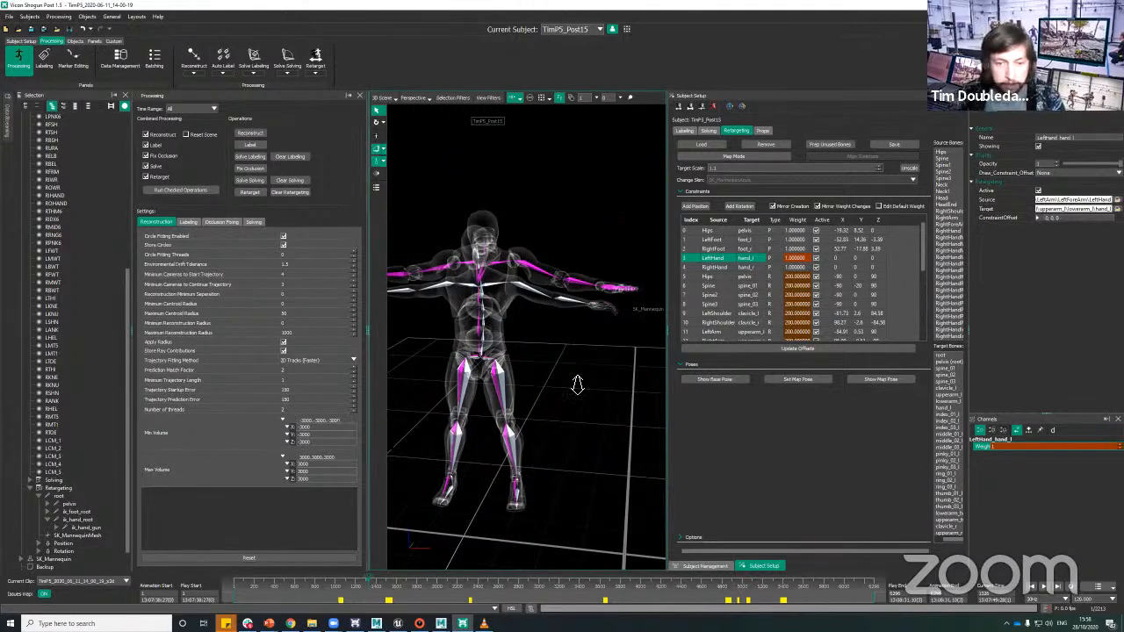
right_click_drag(577, 384, 577, 410, "alt")
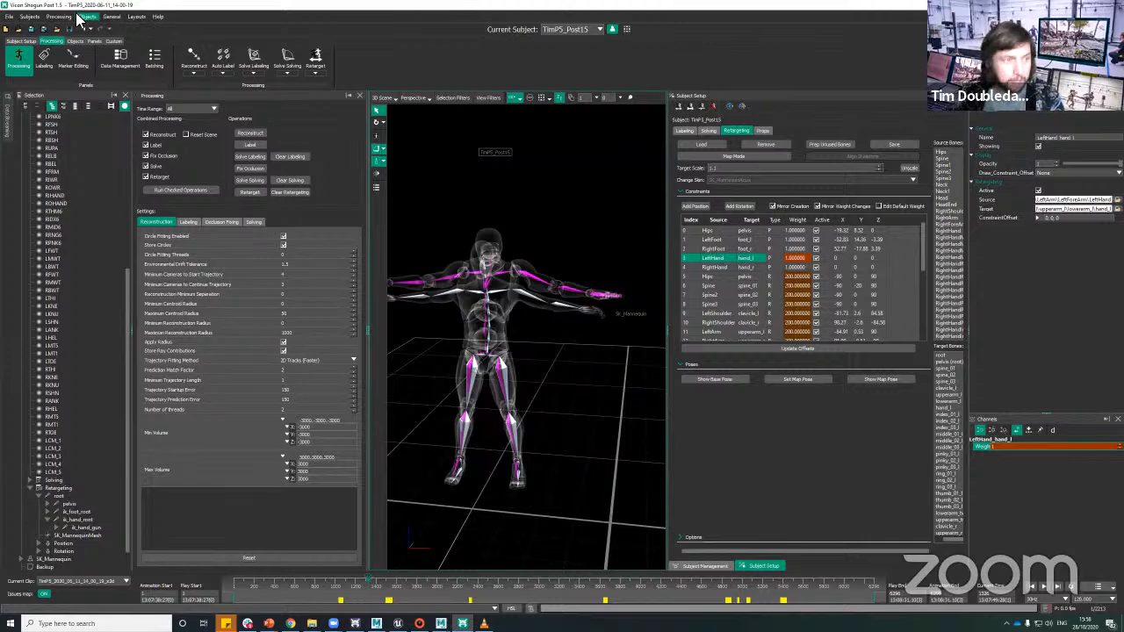
Step: Open the recent scene occludehands_webinar.vdf and clear the selection
left_click(9, 17)
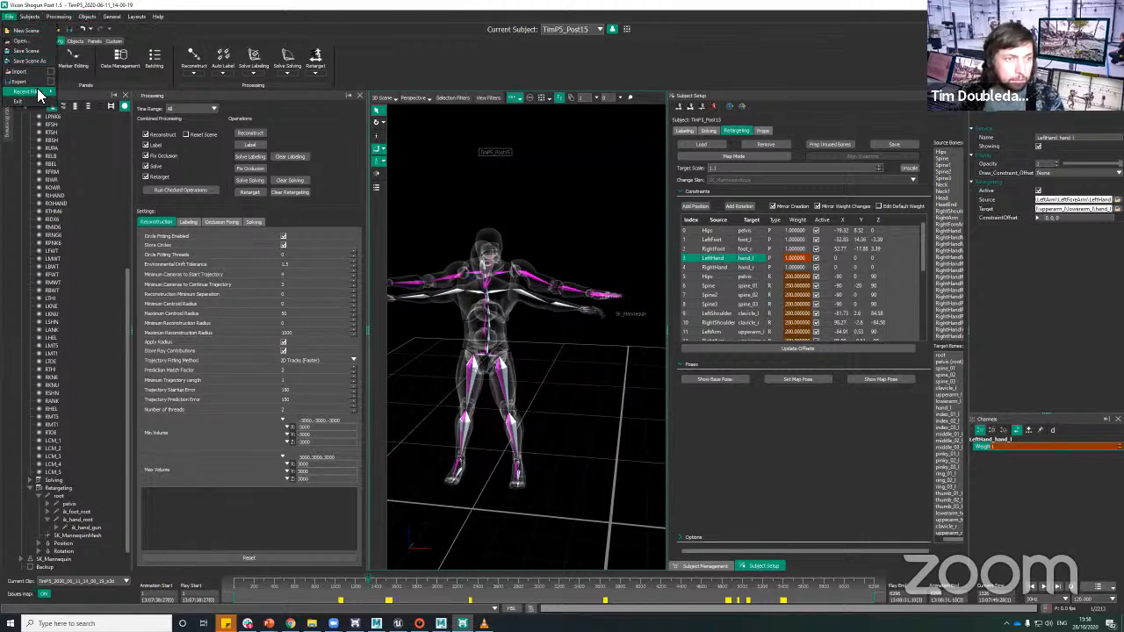
mouse_move(35, 92)
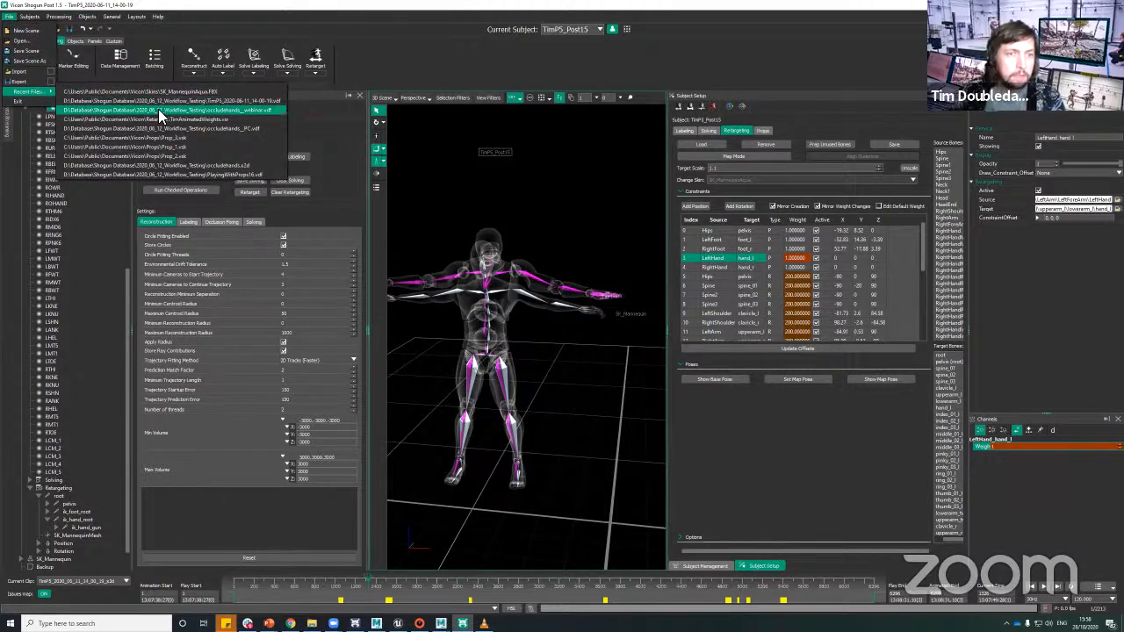
left_click(158, 109)
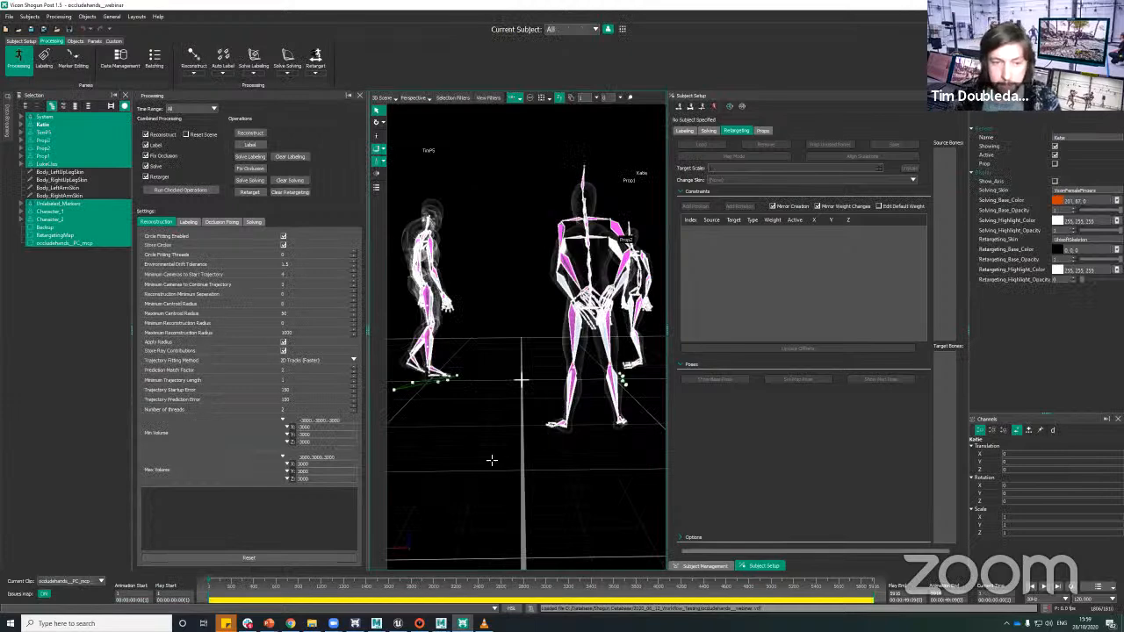
left_click(580, 455)
Step: Go to the hands-on-floor pose at about frame 1800 and examine the interacting characters from several angles
left_click_drag(557, 454, 465, 460, "alt")
middle_click_drag(465, 460, 494, 481, "alt")
right_click_drag(505, 413, 531, 353, "alt")
middle_click_drag(530, 353, 546, 294, "alt")
right_click_drag(546, 293, 558, 264, "alt")
left_click_drag(387, 582, 412, 584)
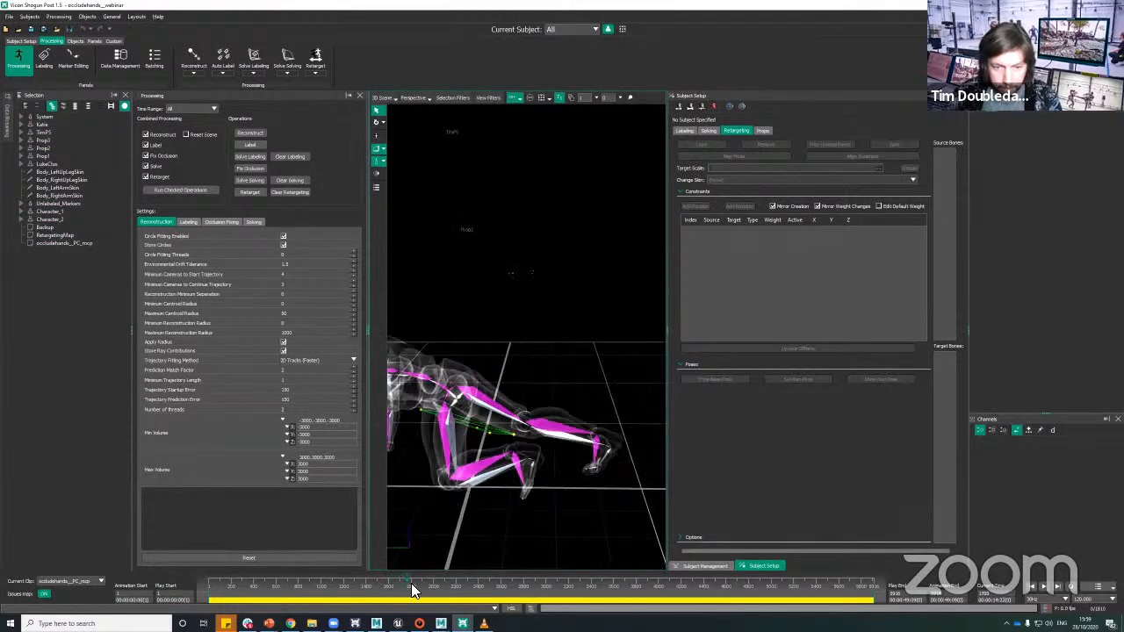
left_click_drag(557, 503, 535, 492, "alt")
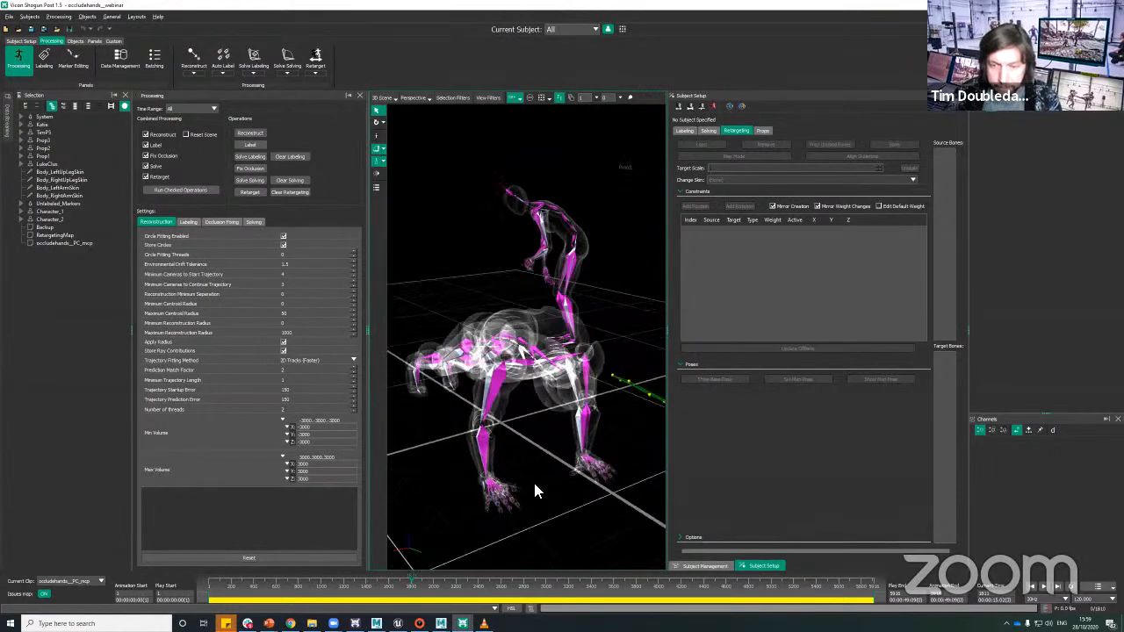
Step: Make TimPS the current subject and turn on live retargeting
left_click(572, 28)
left_click(572, 56)
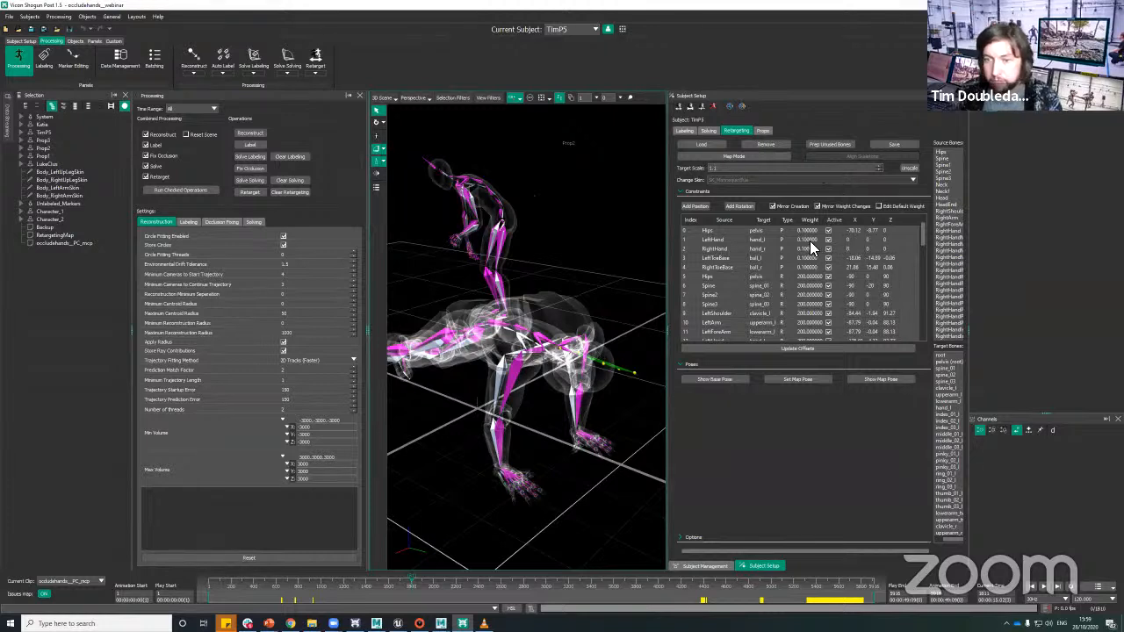
left_click(742, 107)
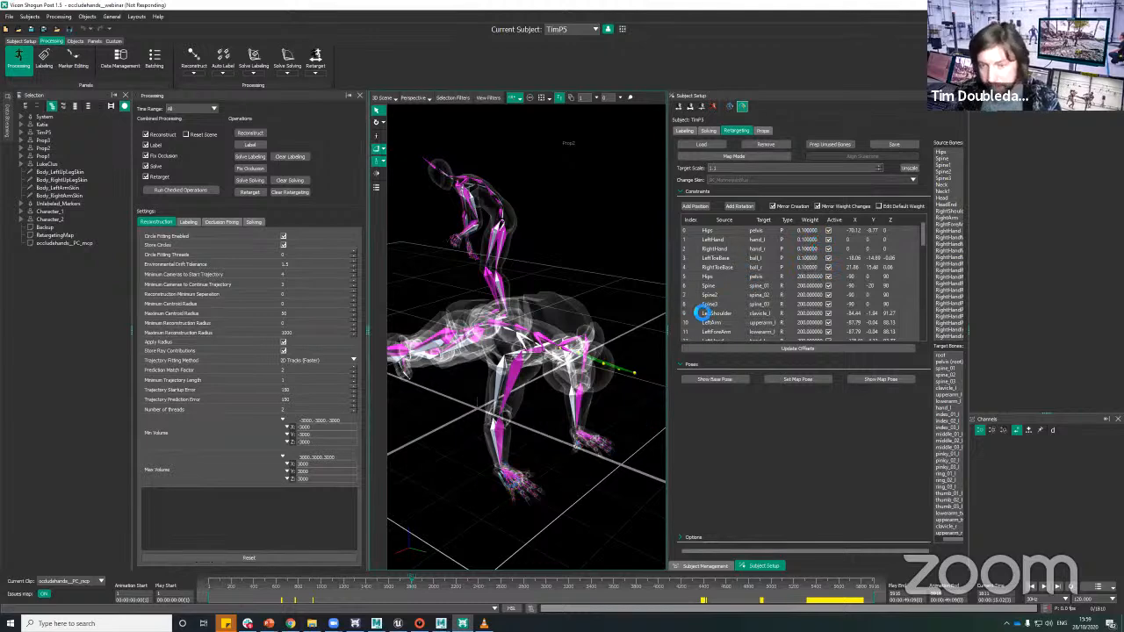
Step: Go to the kneeling pose at about frame 1560 and examine the retargeted arms and hands from several sides
left_click_drag(412, 579, 309, 576)
mouse_move(533, 439)
middle_mouse_down("alt")
mouse_move(577, 439)
mouse_move(539, 451)
middle_mouse_up("alt")
left_click_drag(539, 451, 429, 482, "alt")
left_click_drag(372, 579, 386, 585)
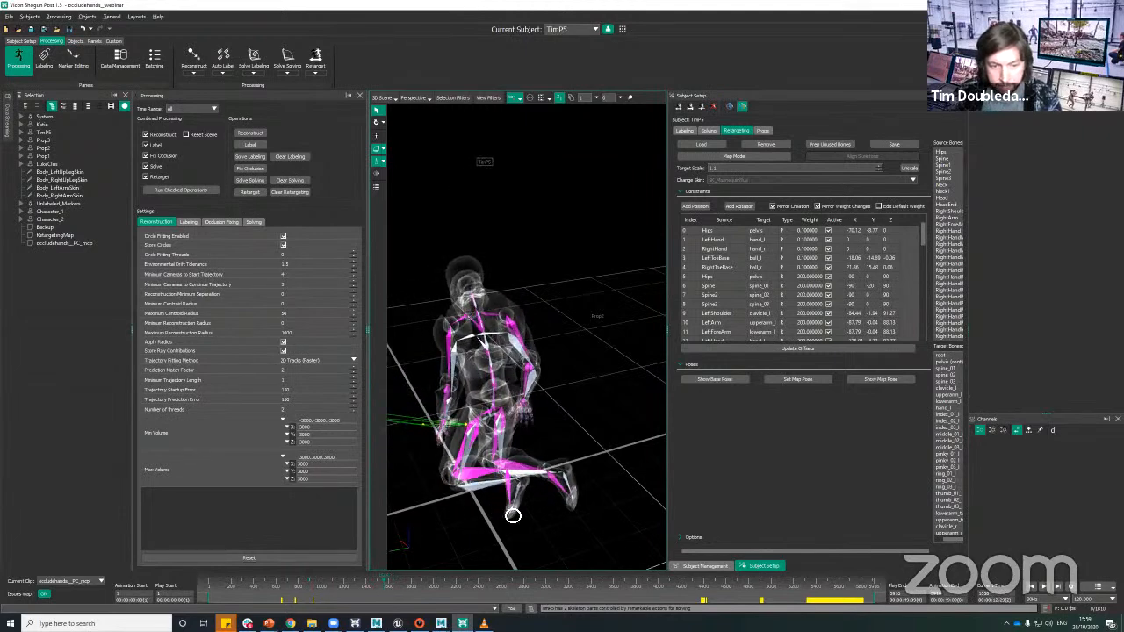
left_click_drag(512, 514, 575, 516, "alt")
middle_click_drag(575, 516, 492, 492, "alt")
left_click_drag(491, 492, 610, 439, "alt")
right_click_drag(610, 439, 630, 387, "alt")
left_click_drag(629, 387, 527, 264, "alt")
left_click_drag(518, 314, 503, 356, "alt")
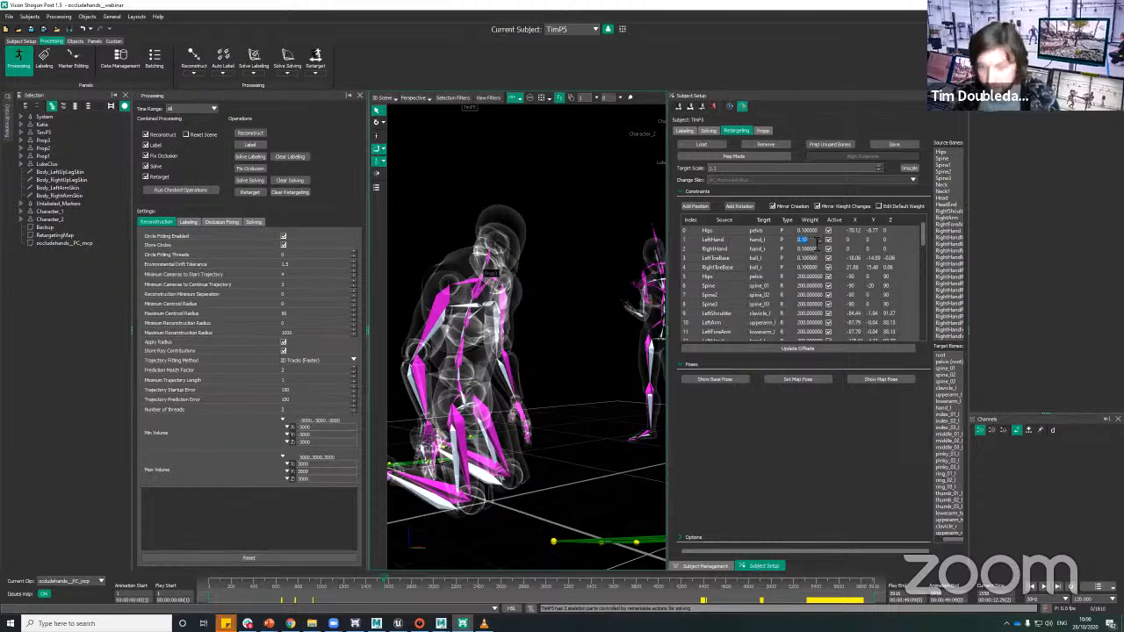
Step: Set the LeftHand and RightHand position constraint weights to 0 and key both at the kneeling pose
type("0")
key("Return")
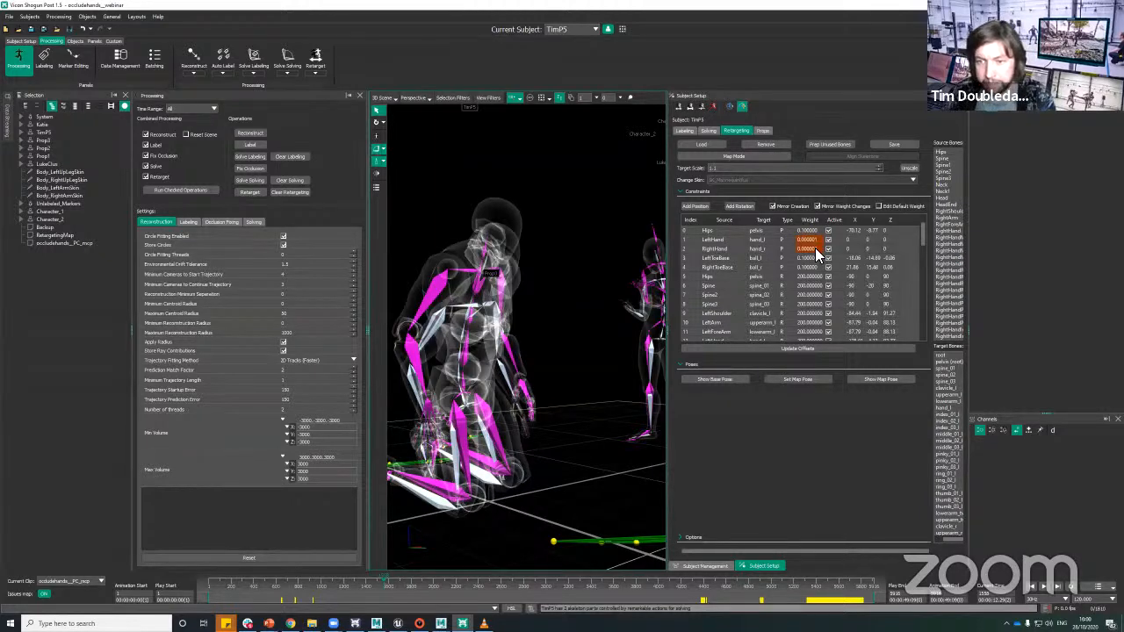
right_click_drag(572, 326, 554, 261, "alt")
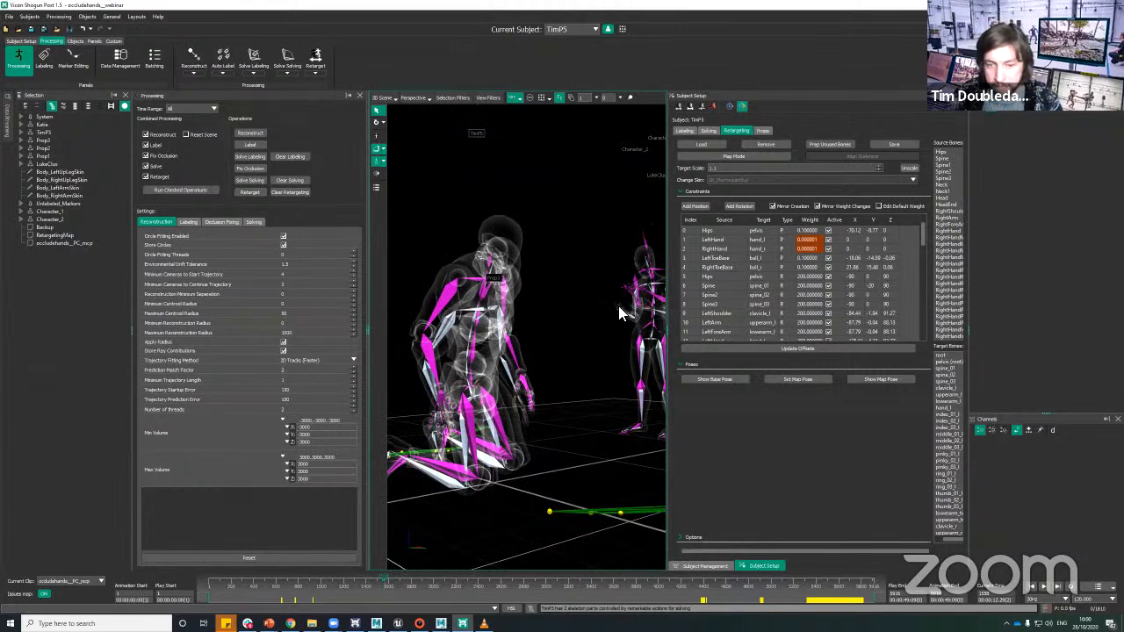
middle_click_drag(580, 341, 637, 323, "alt")
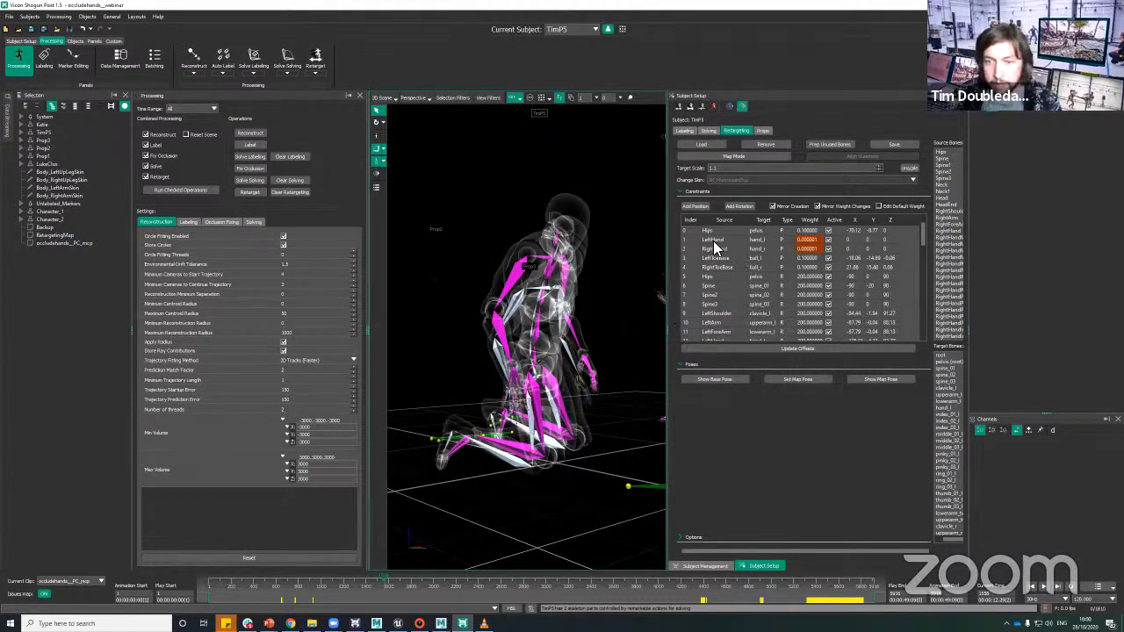
left_click(719, 241)
left_click(722, 251, "ctrl")
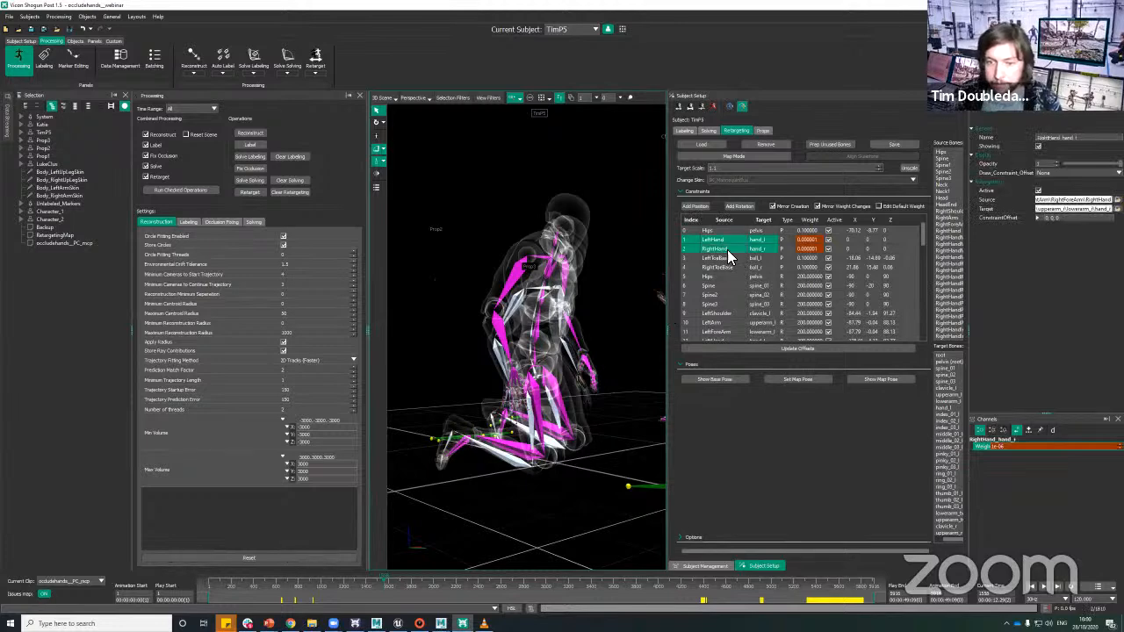
right_click(732, 253)
left_click(750, 275)
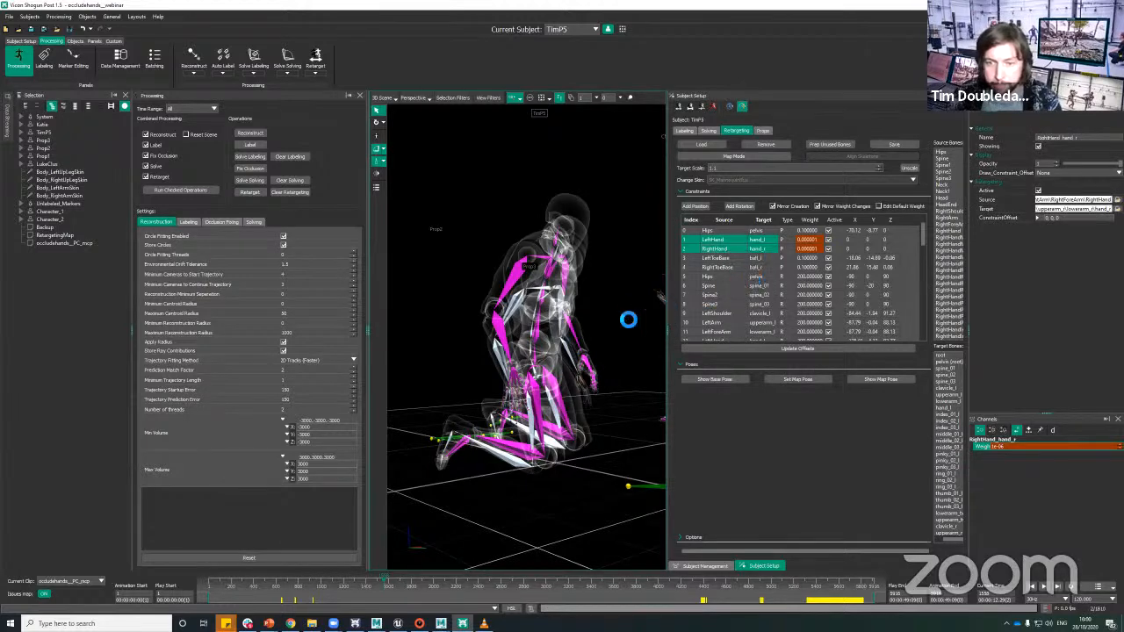
Step: Go to the pose with both hands on the floor at about frame 1740 and inspect the hand placement
scroll(562, 452, "down", 2)
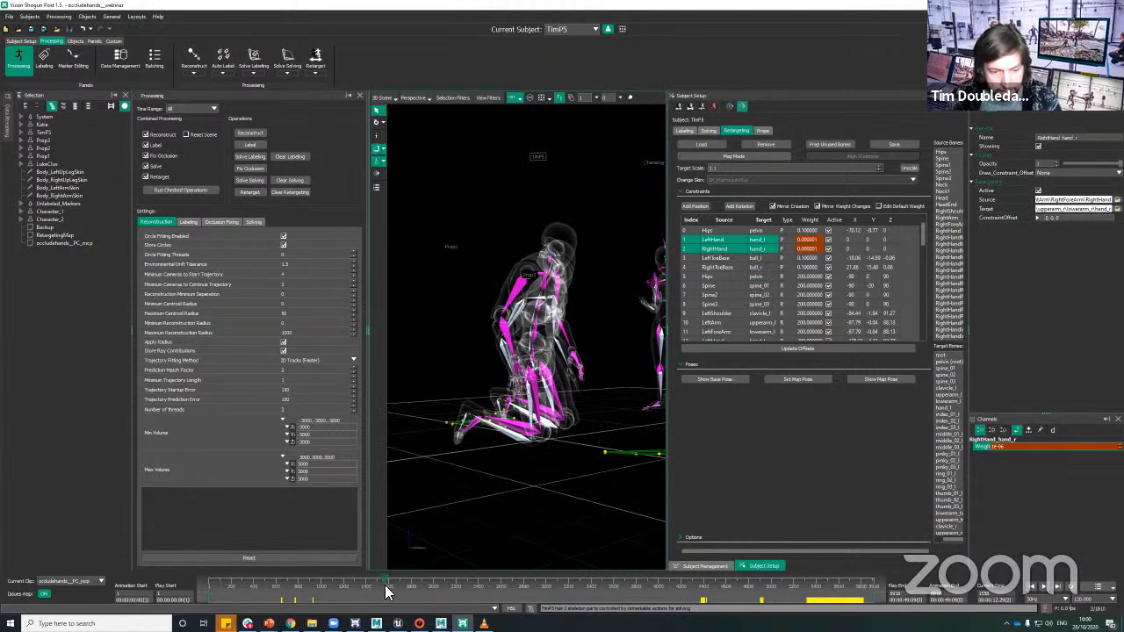
left_click_drag(393, 587, 411, 583)
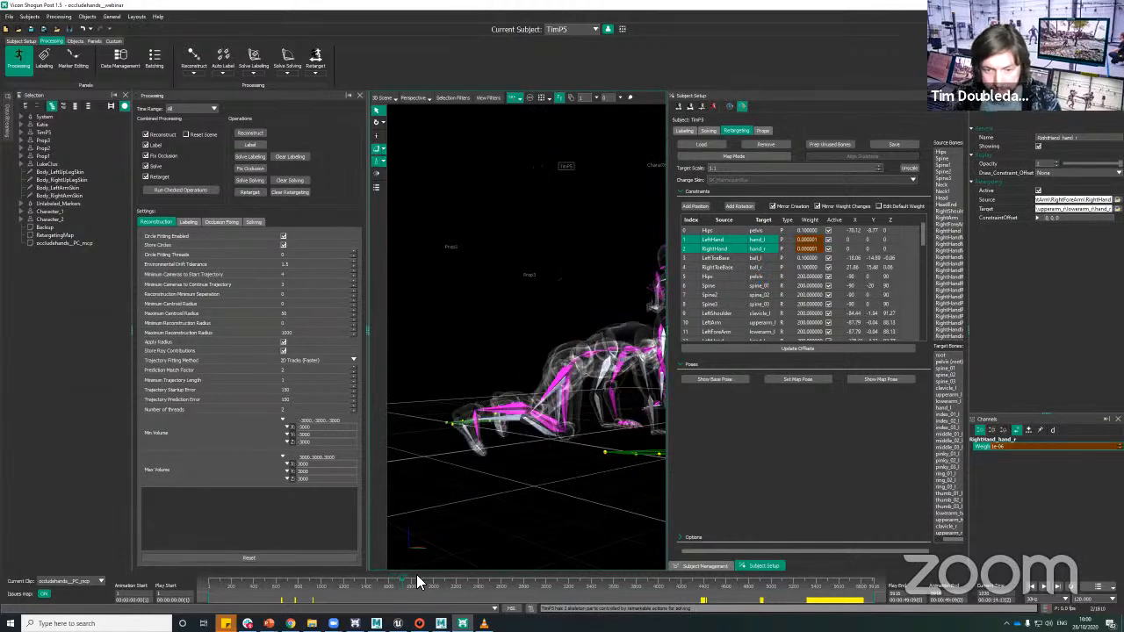
left_click_drag(532, 518, 439, 499, "alt")
middle_click_drag(439, 499, 532, 415, "alt")
right_click_drag(532, 414, 554, 439, "alt")
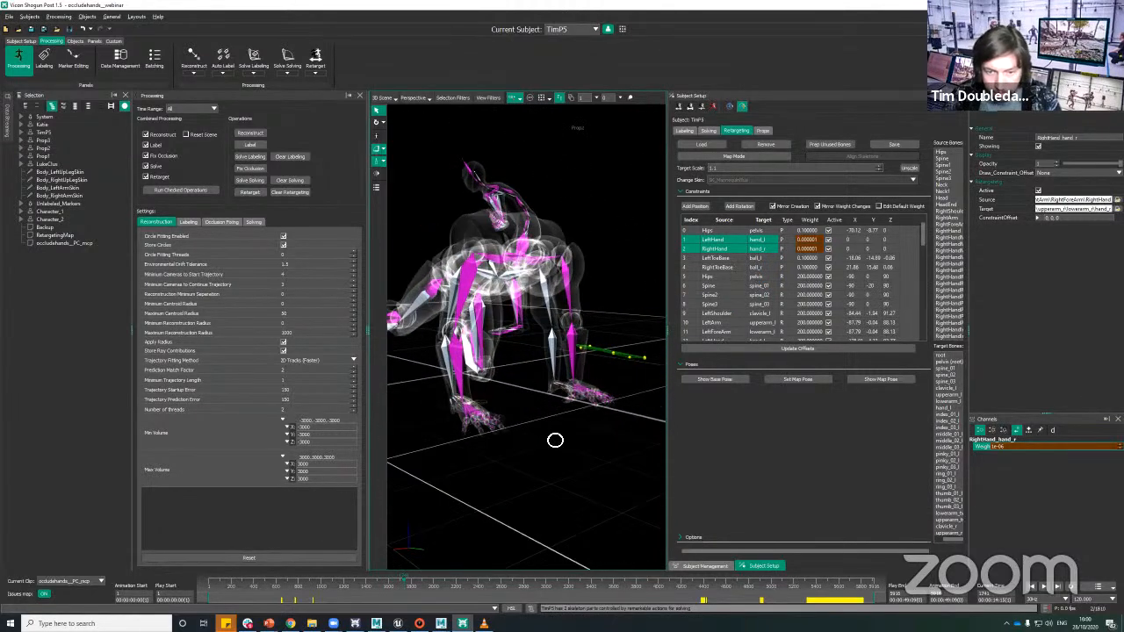
left_click_drag(554, 439, 612, 363, "alt")
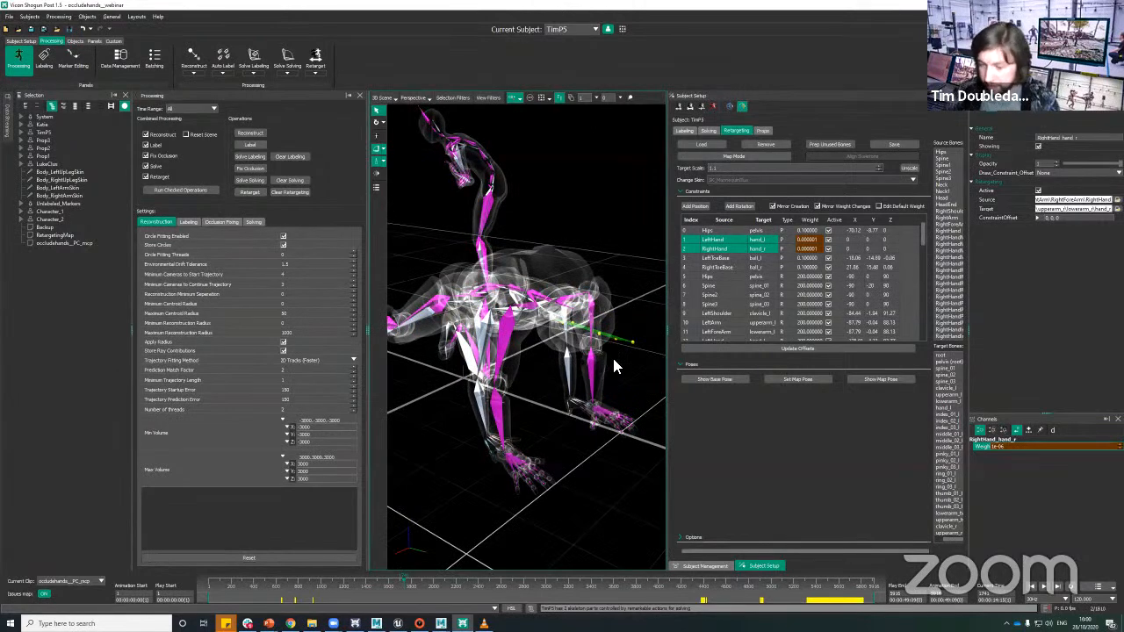
Step: Set the LeftHand and RightHand position constraint weights to 0.1 at this frame and check the hands against the floor
double_click(811, 240)
type("1")
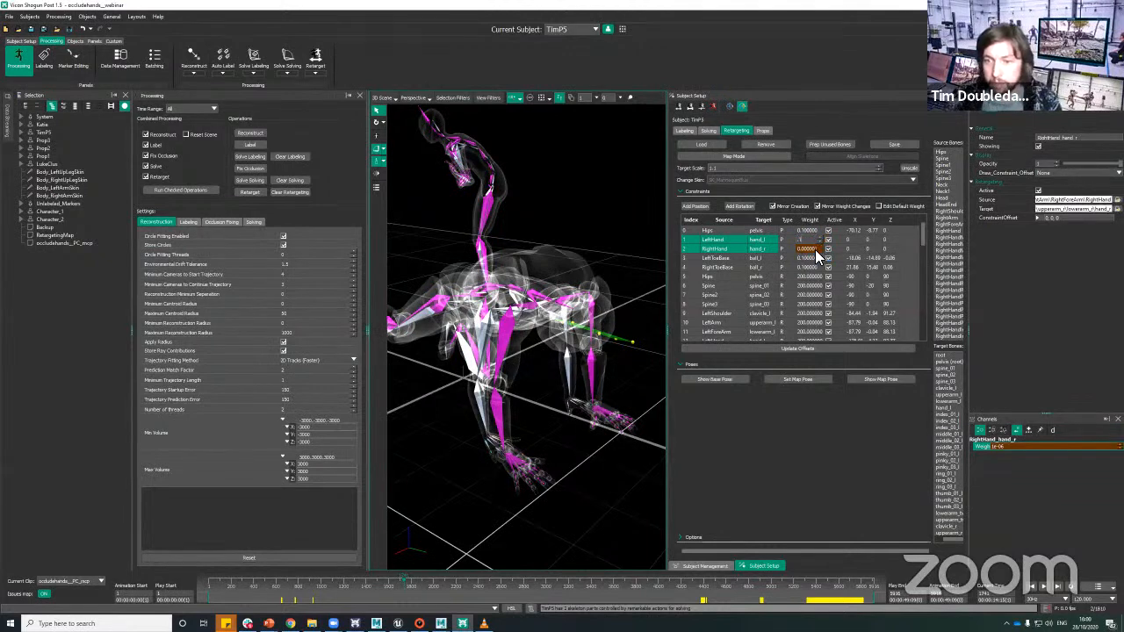
key("Return")
mouse_move(581, 450)
left_mouse_down("alt")
mouse_move(515, 449)
mouse_move(580, 459)
left_mouse_up("alt")
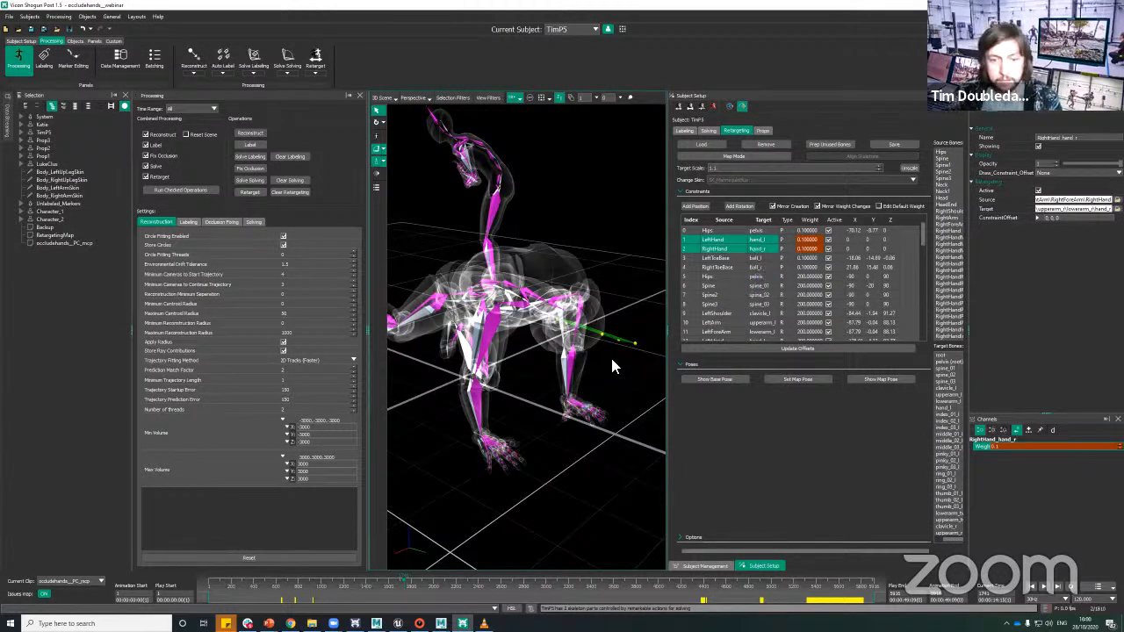
right_click_drag(623, 379, 623, 385, "alt")
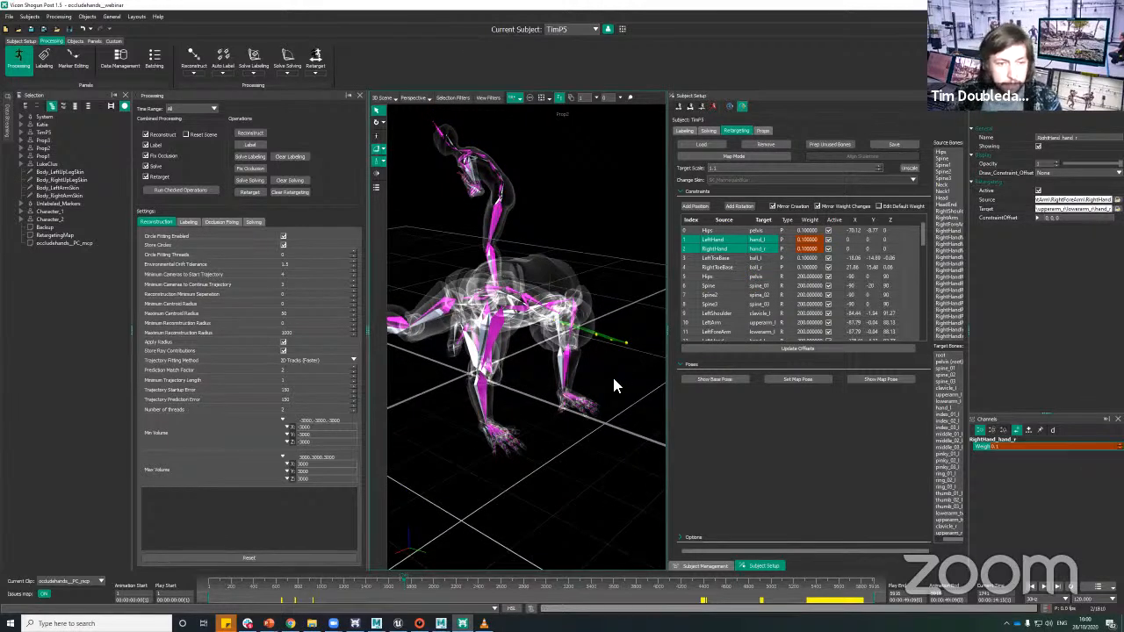
right_click_drag(619, 359, 619, 405, "alt")
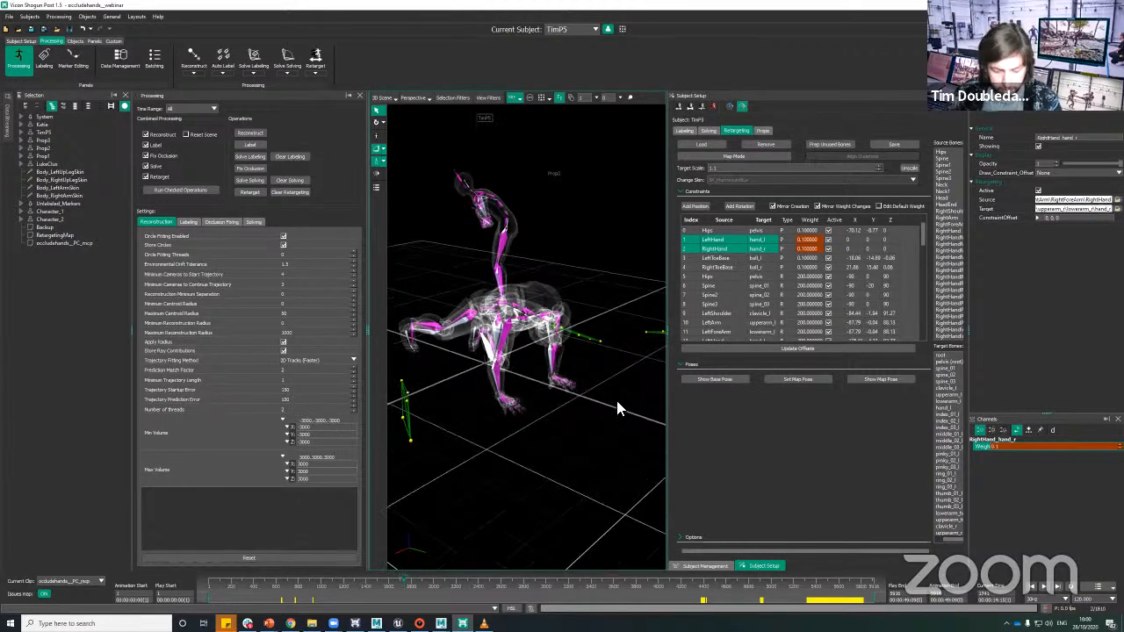
mouse_move(613, 360)
right_mouse_down("alt")
mouse_move(620, 372)
mouse_move(620, 346)
right_mouse_up("alt")
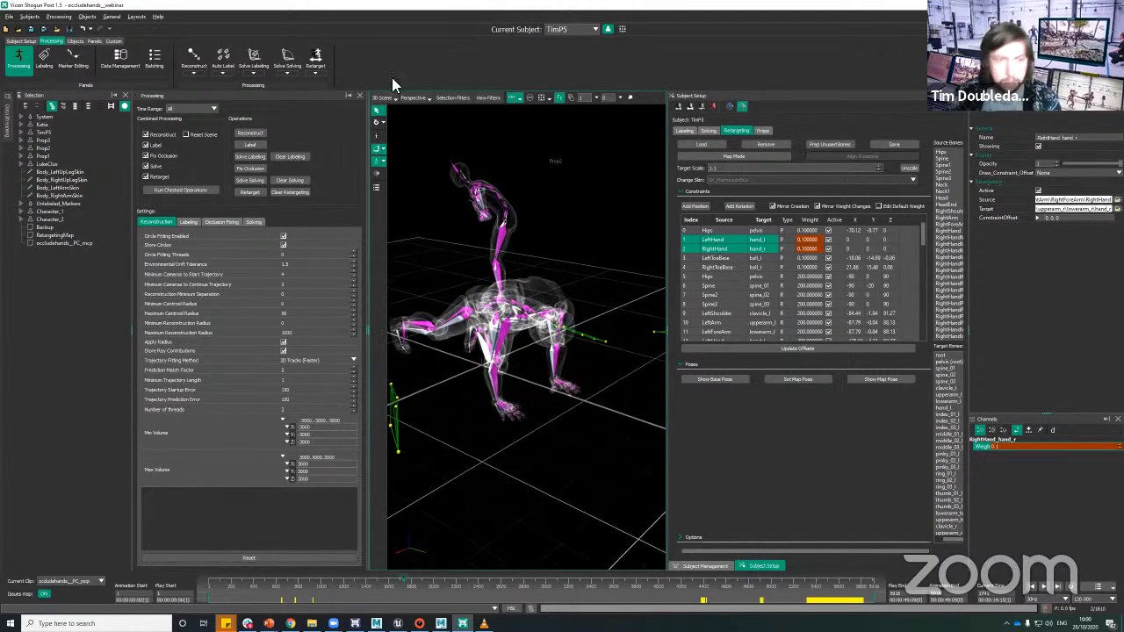
Step: Display the LeftHand constraint's weight curve in a graph view, framed around the transition between its two keys
left_click(383, 98)
left_click(392, 132)
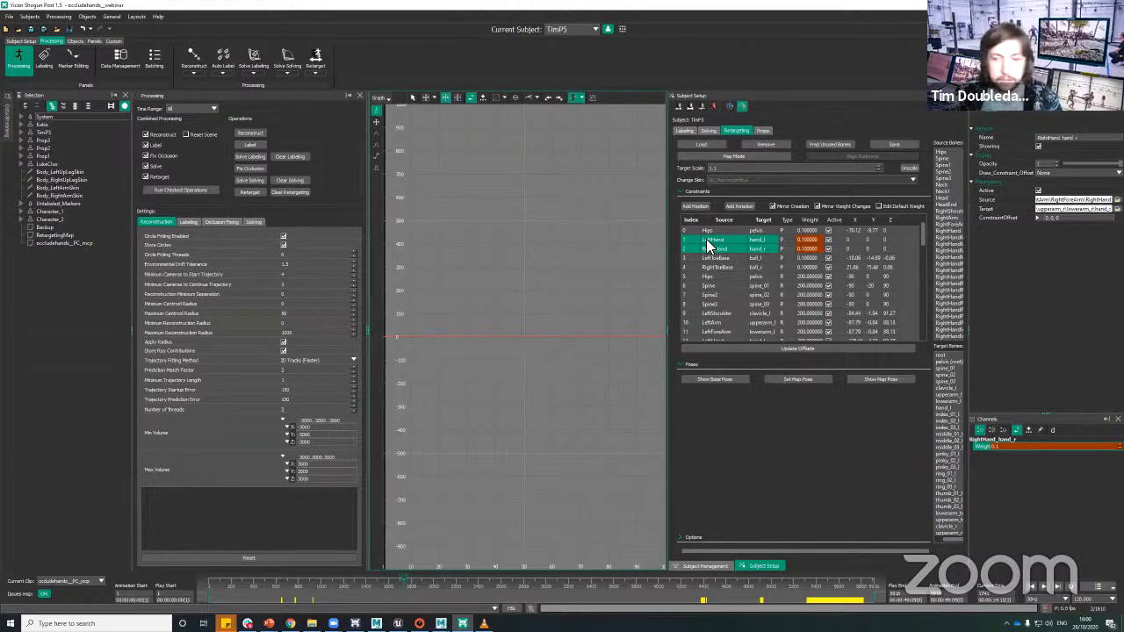
key("f")
right_click_drag(562, 322, 615, 321, "alt")
middle_click_drag(549, 368, 454, 374, "alt")
left_click_drag(593, 339, 676, 381)
key("f")
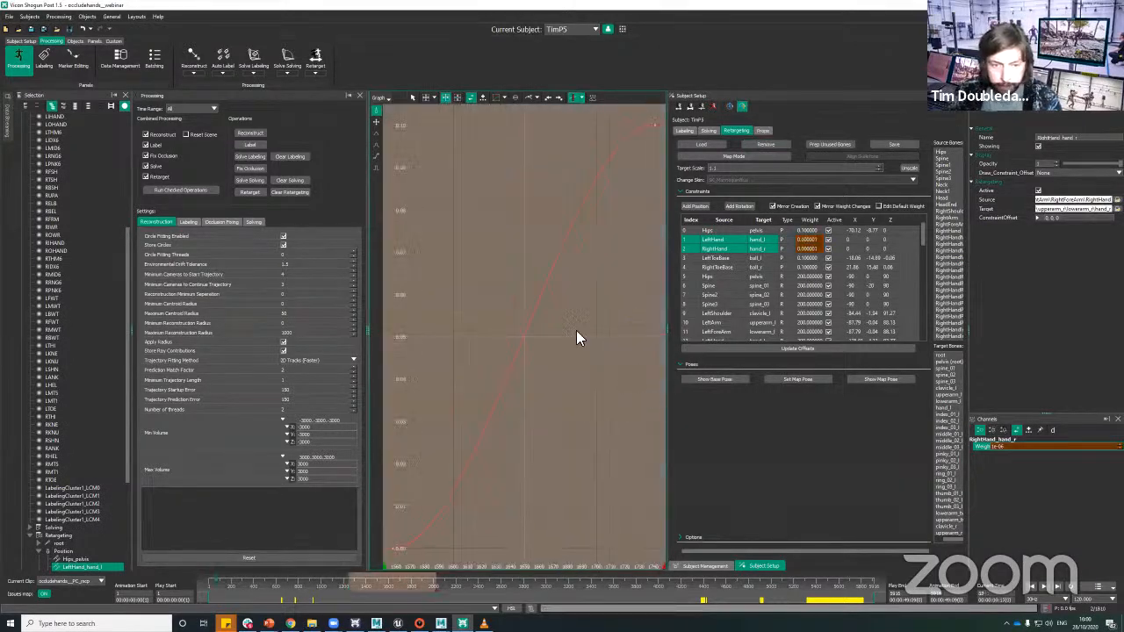
scroll(580, 330, "down", 6)
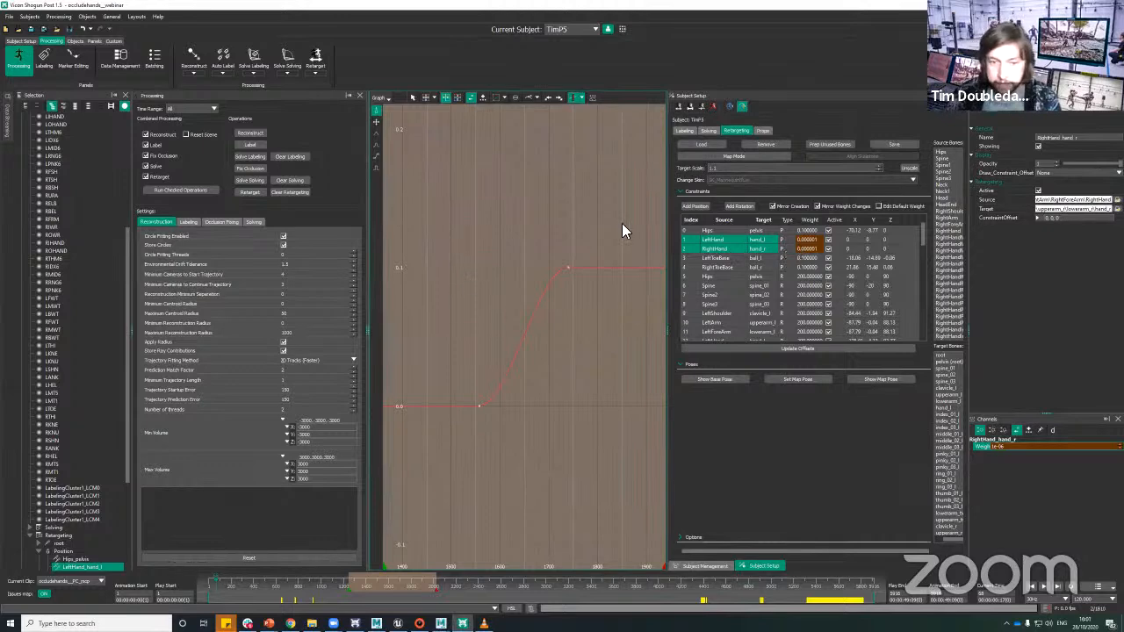
Step: Select the frame range around the weight curve's upper key, examine the transition, and return to the 3D scene view
left_click_drag(559, 252, 586, 291)
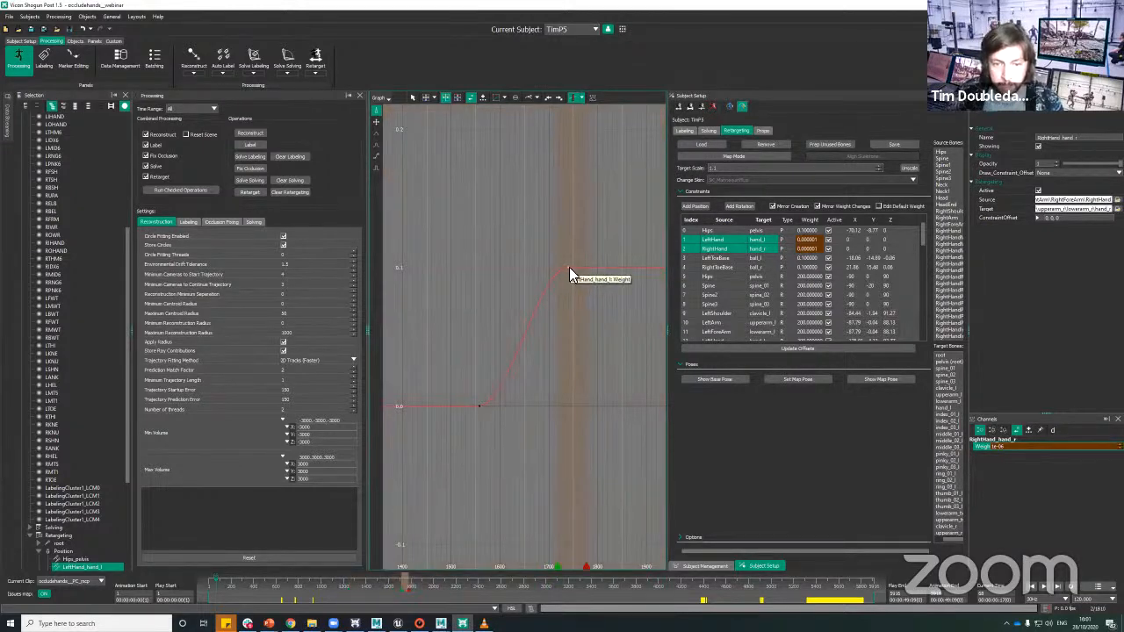
left_click(375, 123)
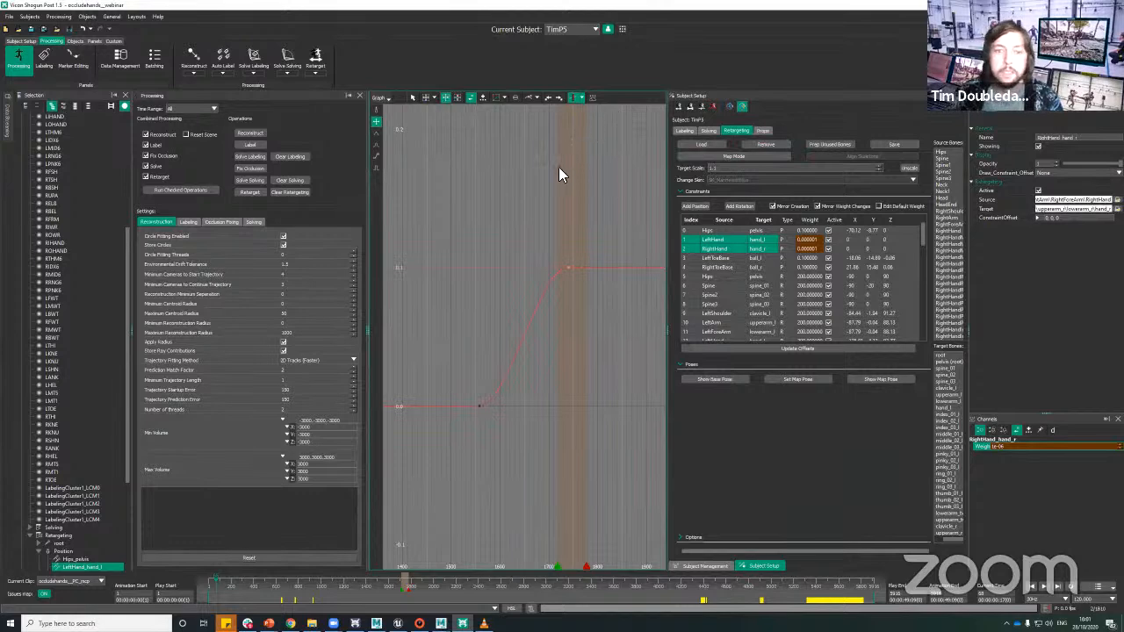
right_click_drag(583, 216, 586, 175, "alt")
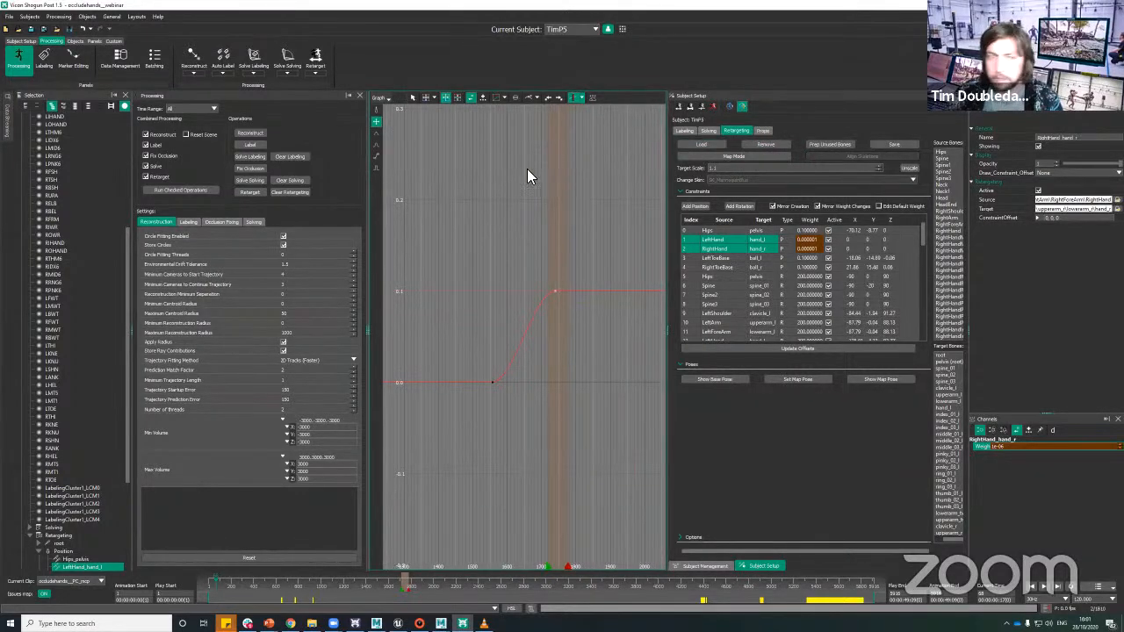
right_click_drag(458, 151, 483, 179, "alt")
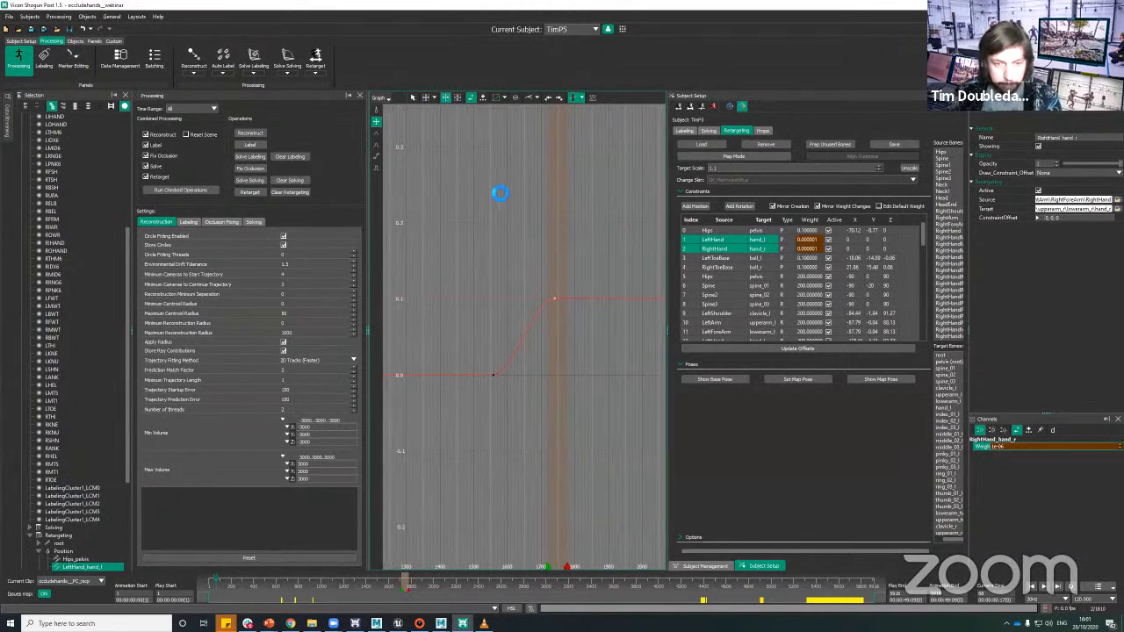
key("1")
left_click_drag(514, 288, 439, 134, "alt")
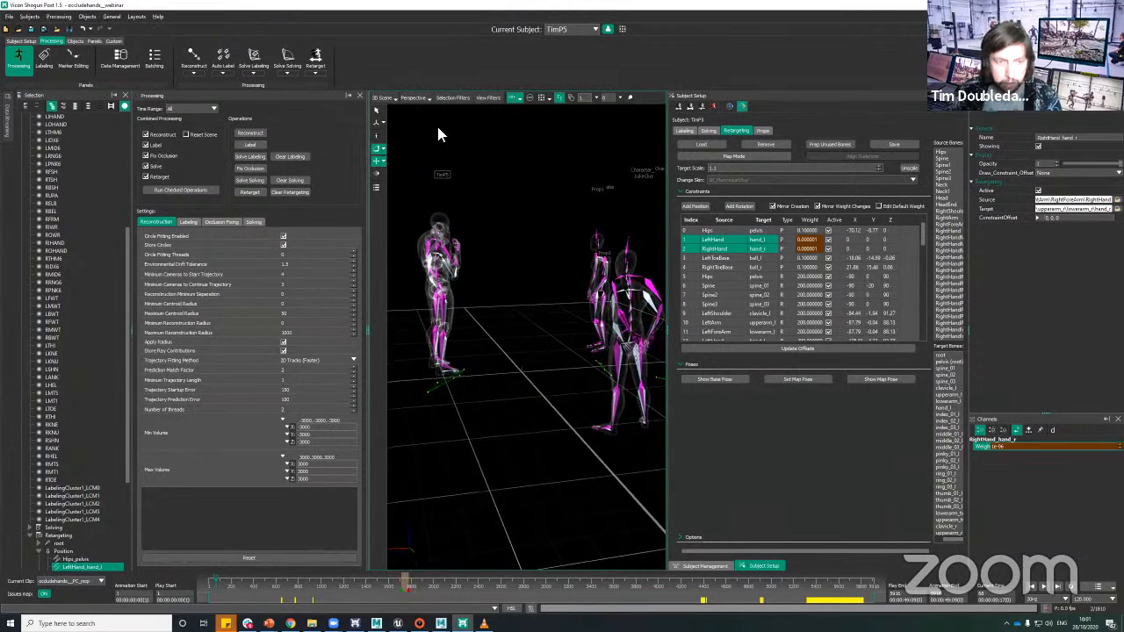
Step: Scrub through the frames around 1740 and inspect the retargeted hands from several angles across the constraint weight transition
right_click_drag(518, 133, 534, 195, "alt")
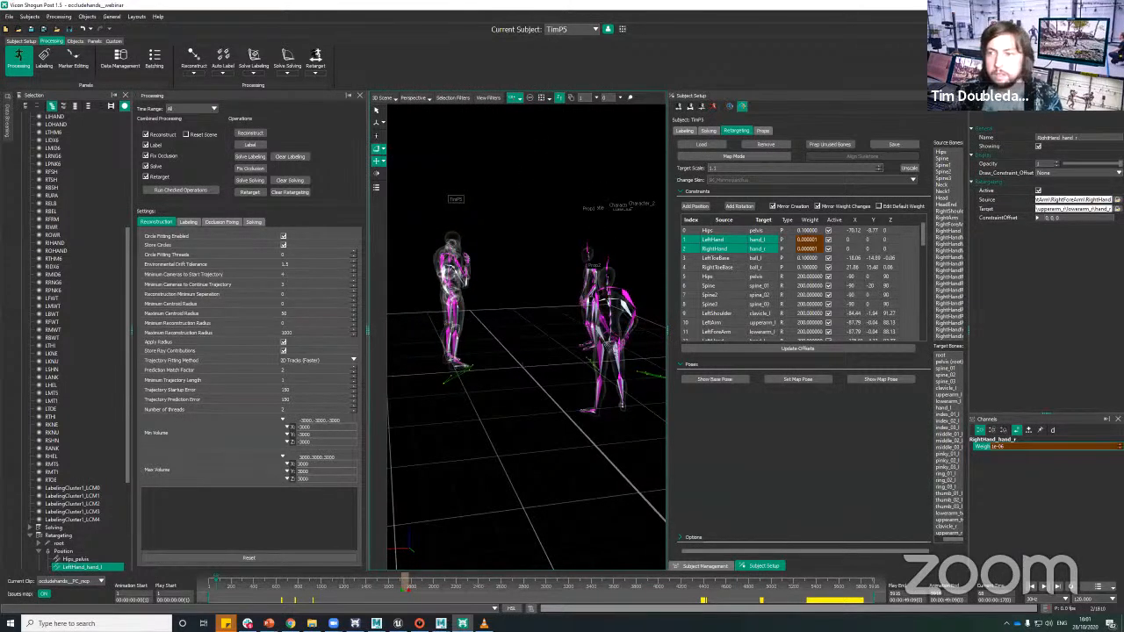
left_click_drag(563, 259, 582, 245, "alt")
right_click_drag(583, 246, 515, 271, "alt")
left_click_drag(515, 271, 482, 228, "alt")
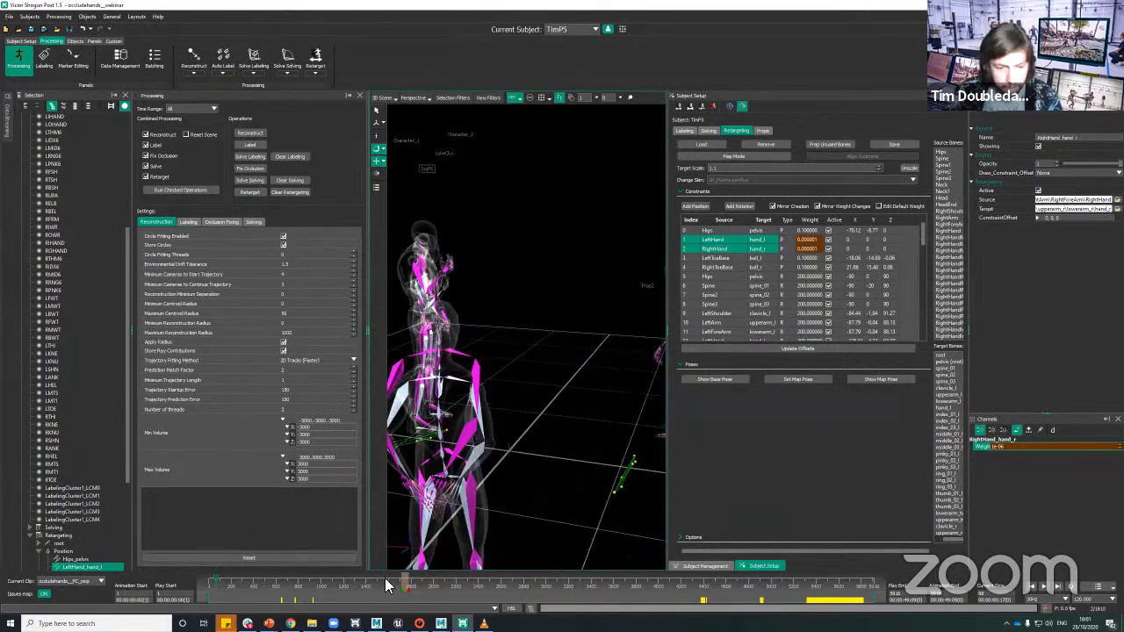
left_click_drag(383, 584, 412, 578)
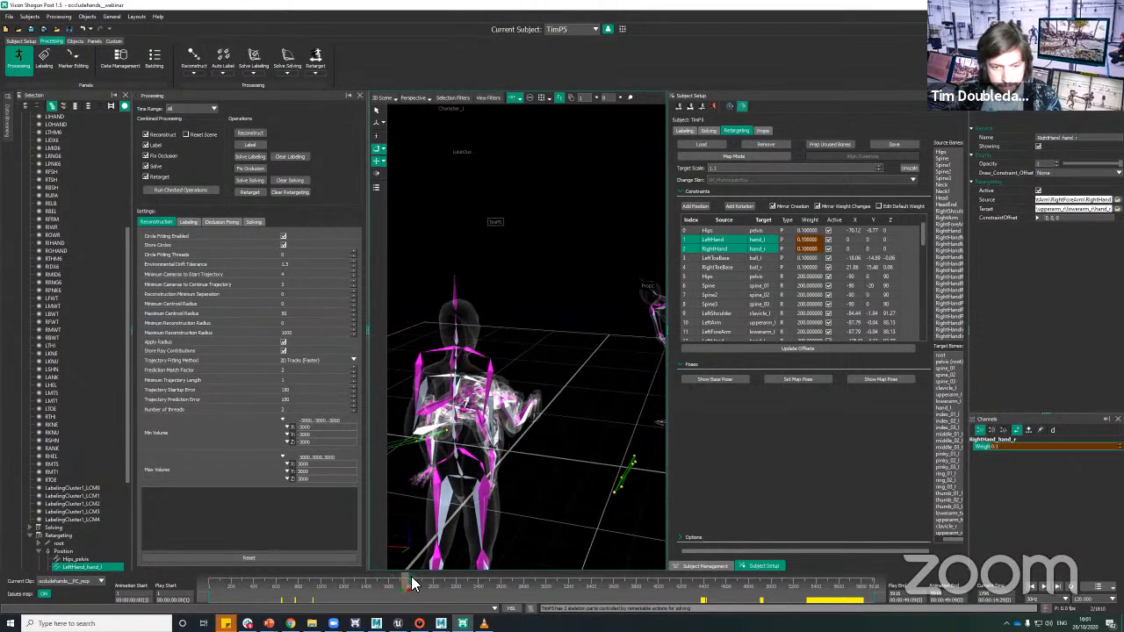
left_click_drag(604, 399, 357, 434, "alt")
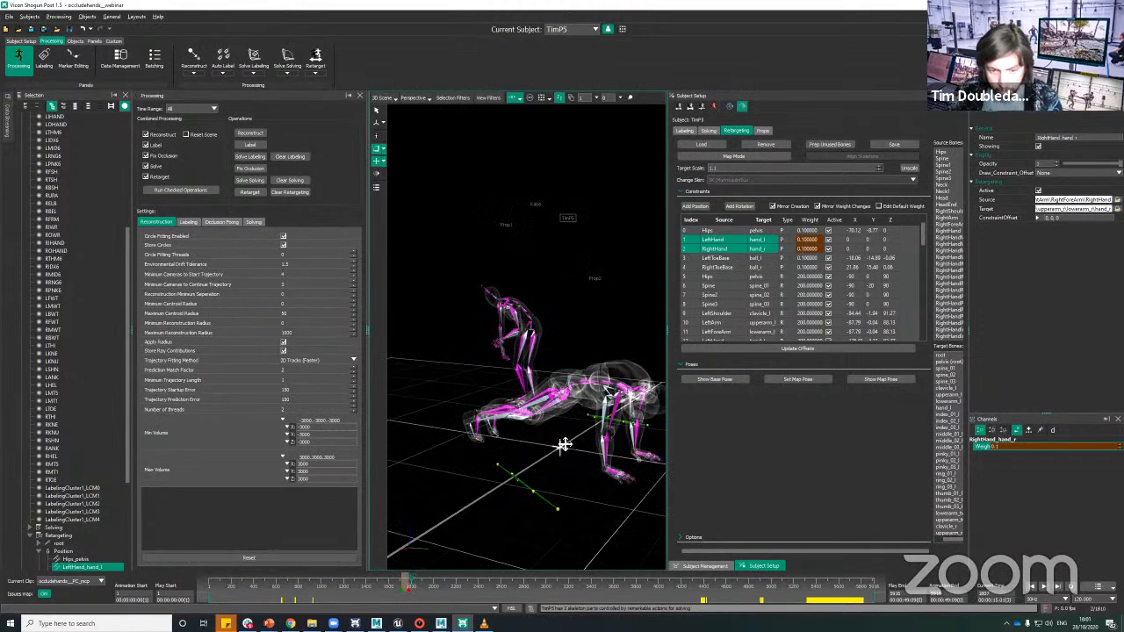
middle_click_drag(564, 446, 554, 460, "alt")
left_click_drag(554, 460, 557, 406, "alt")
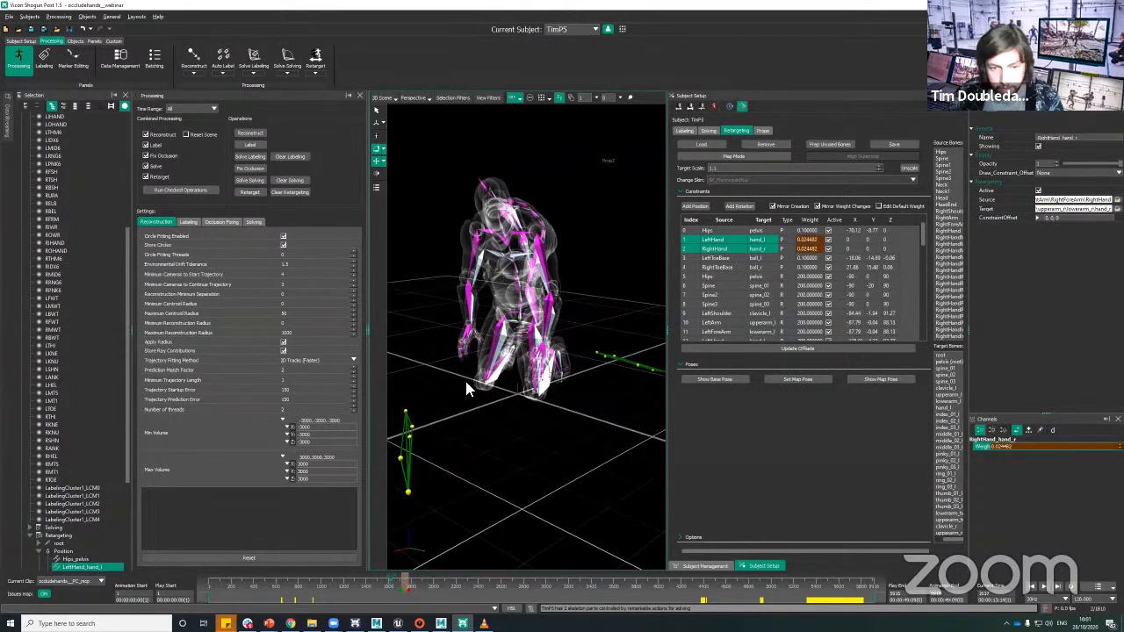
mouse_move(489, 417)
left_mouse_down("alt")
mouse_move(534, 424)
mouse_move(510, 395)
mouse_move(494, 414)
left_mouse_up("alt")
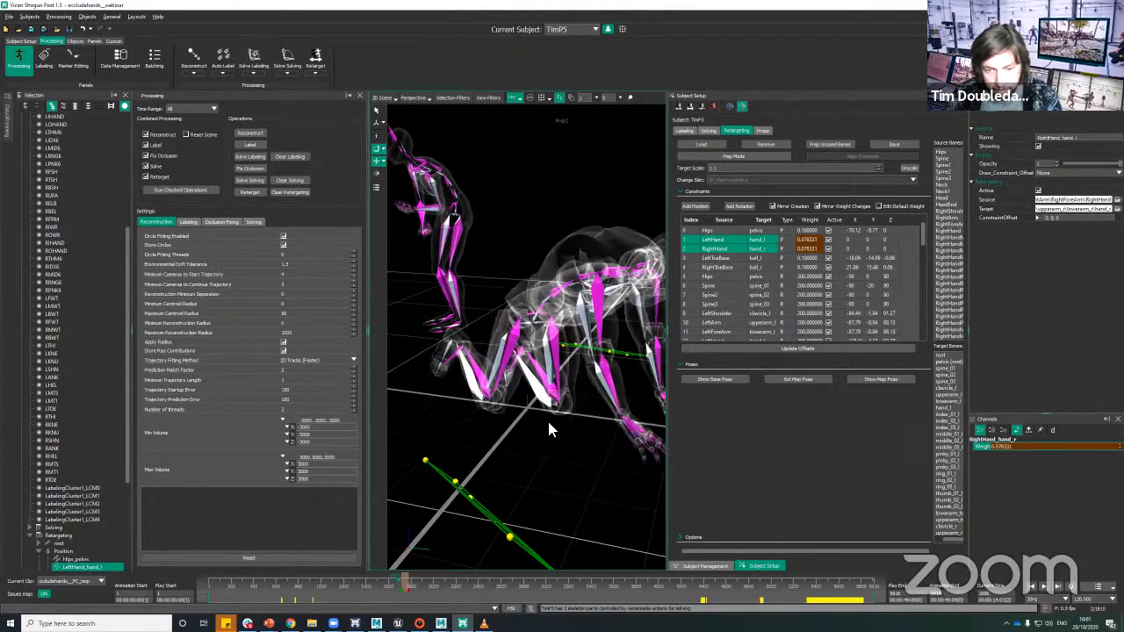
left_click_drag(580, 442, 590, 481, "alt")
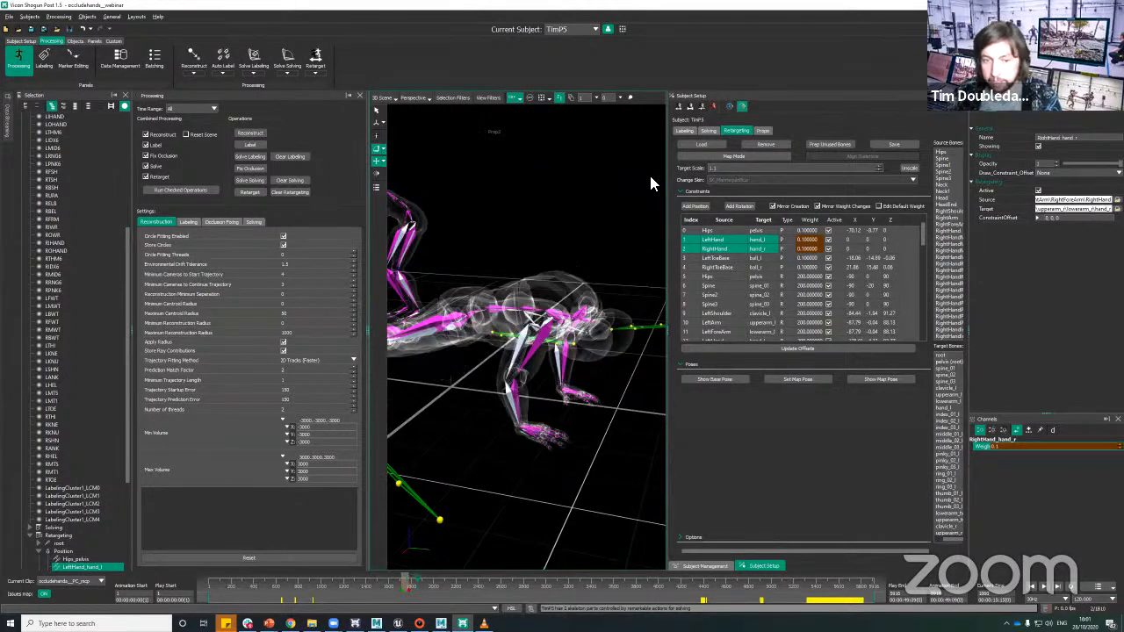
Step: Run Retarget on the current subject and check the hand placement in the hands-on-floor pose
left_click(316, 67)
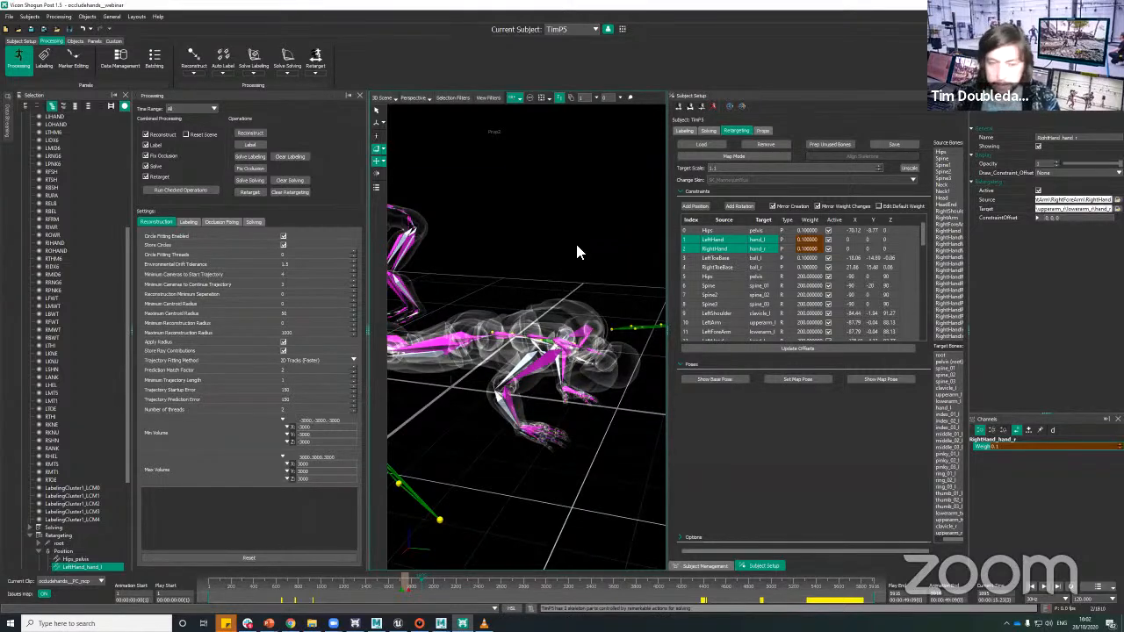
right_click_drag(573, 236, 581, 266, "alt")
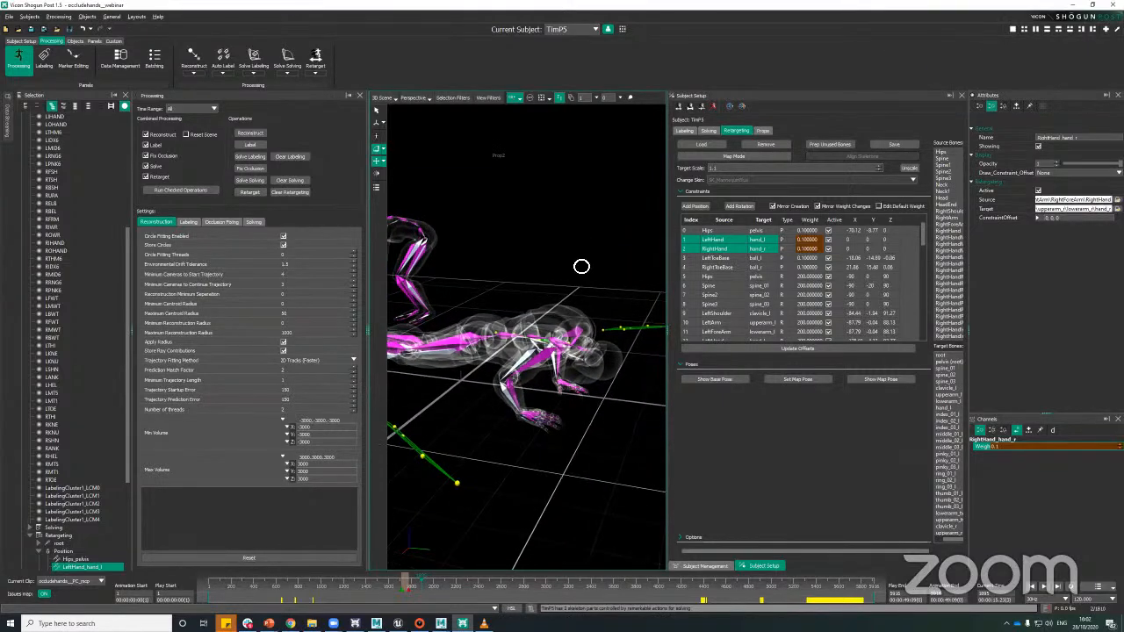
left_click_drag(582, 266, 576, 381, "alt")
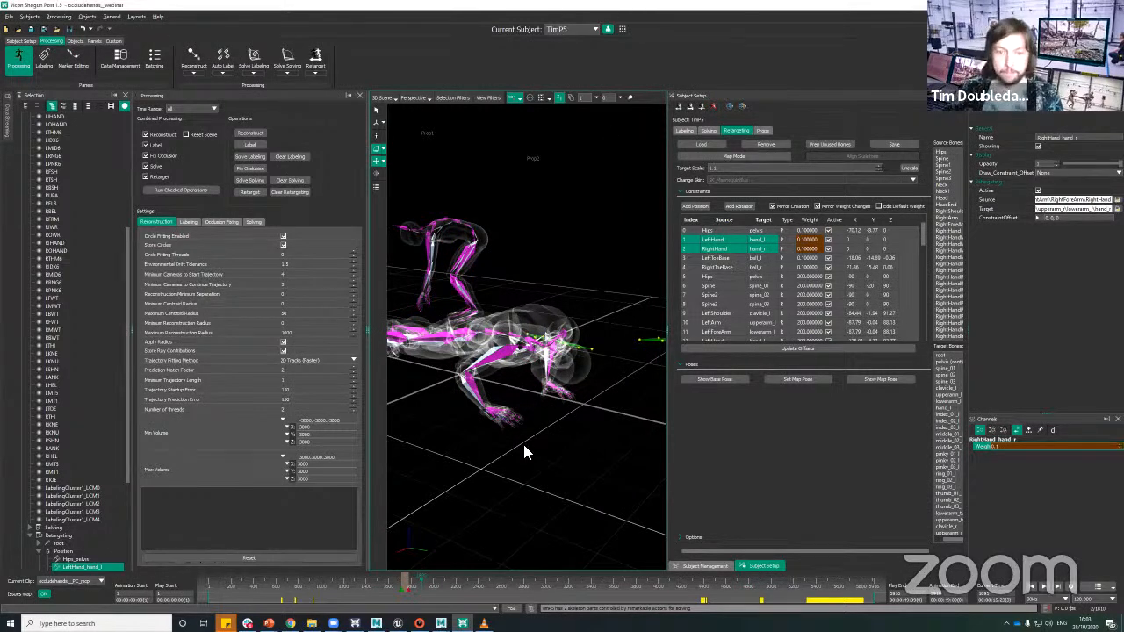
right_click_drag(541, 488, 551, 491, "alt")
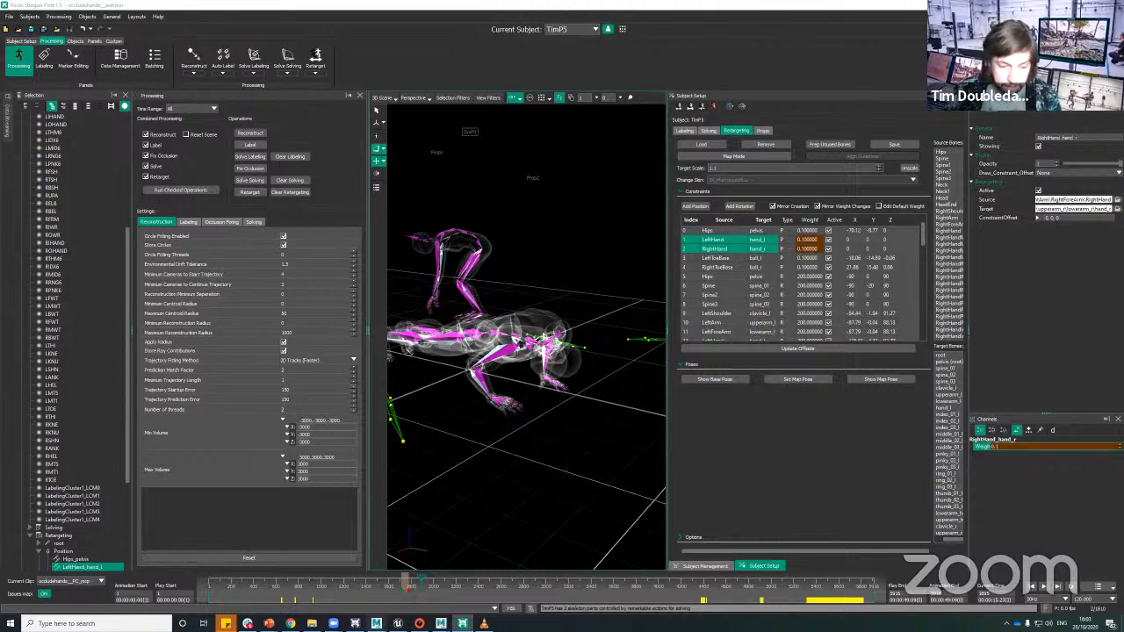
Step: Switch to MotionBuilder and delete the existing Vicon Stream Device from the scene's devices
mouse_move(377, 624)
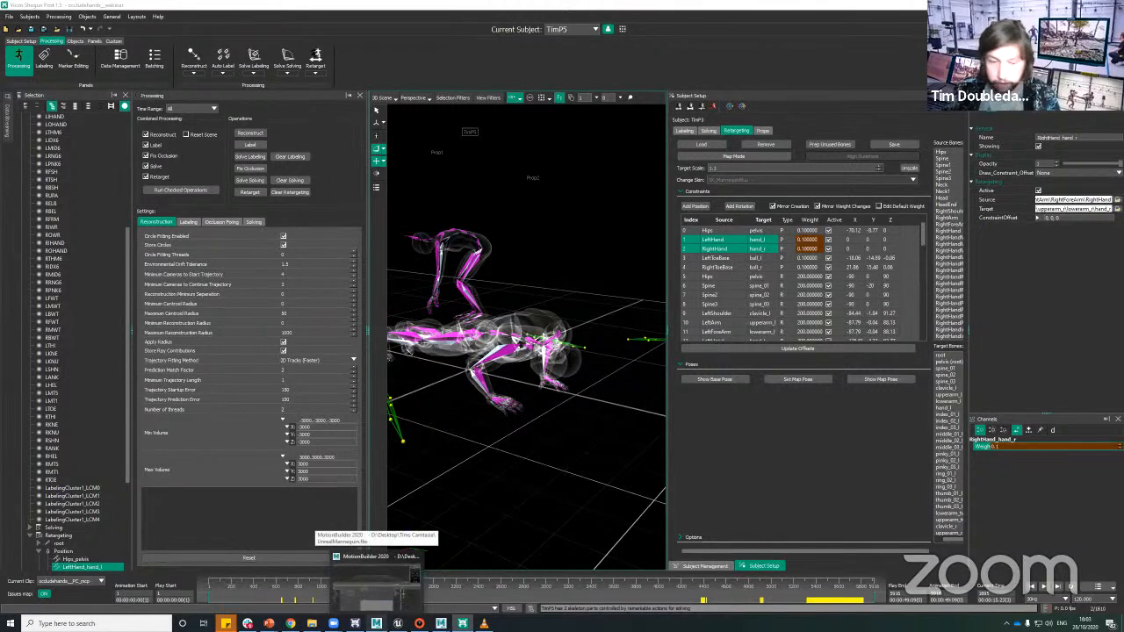
left_click(376, 581)
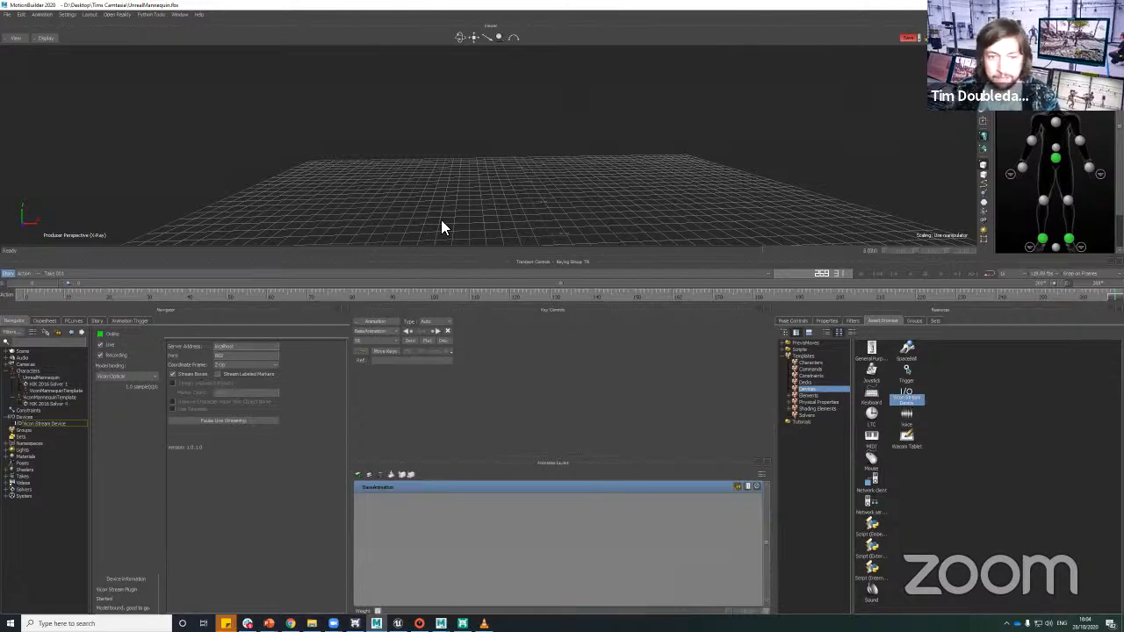
right_click(45, 423)
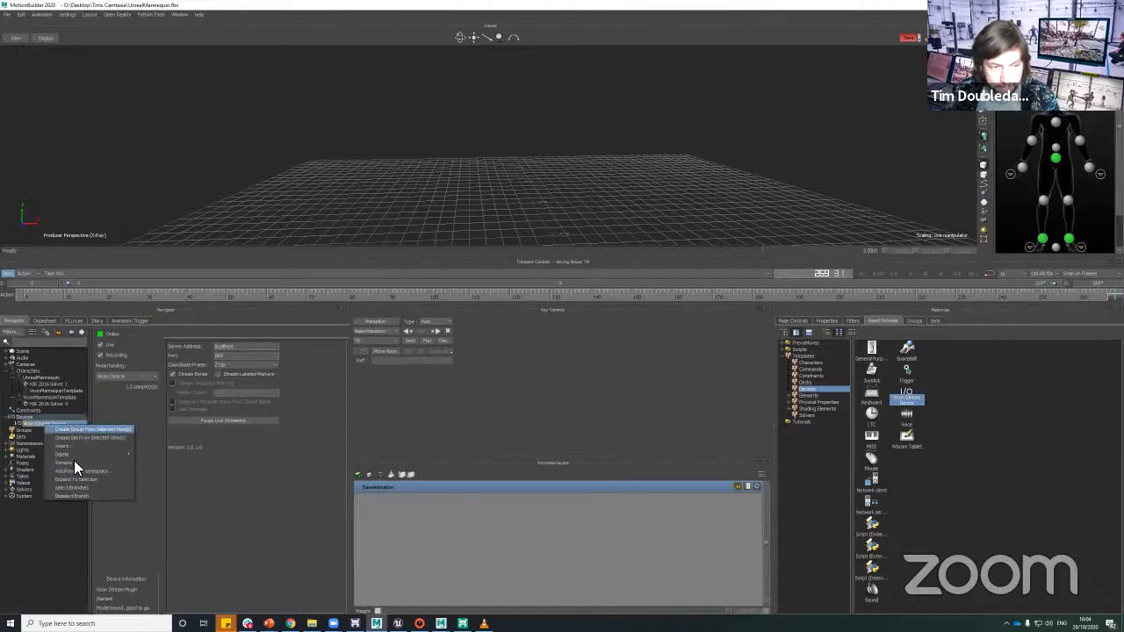
mouse_move(73, 453)
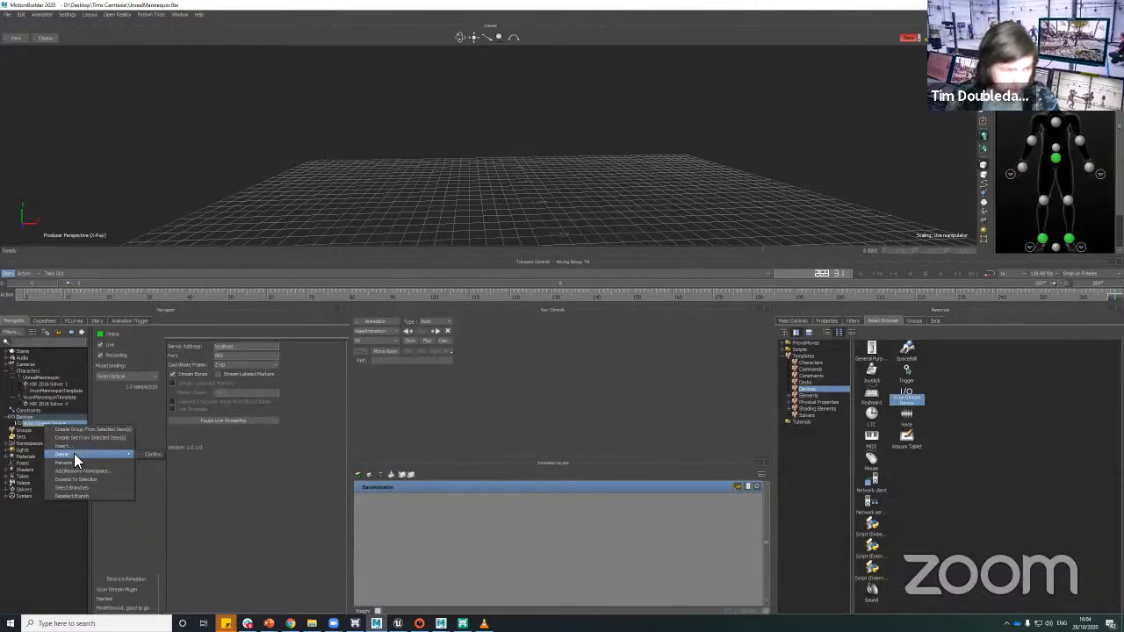
left_click(40, 421)
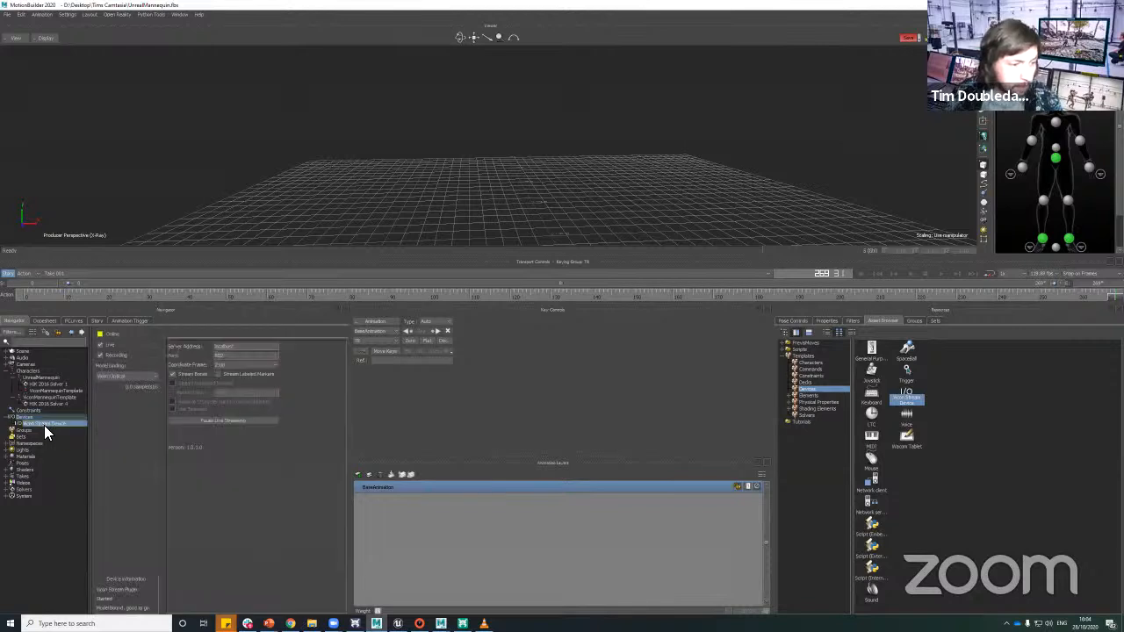
right_click(56, 423)
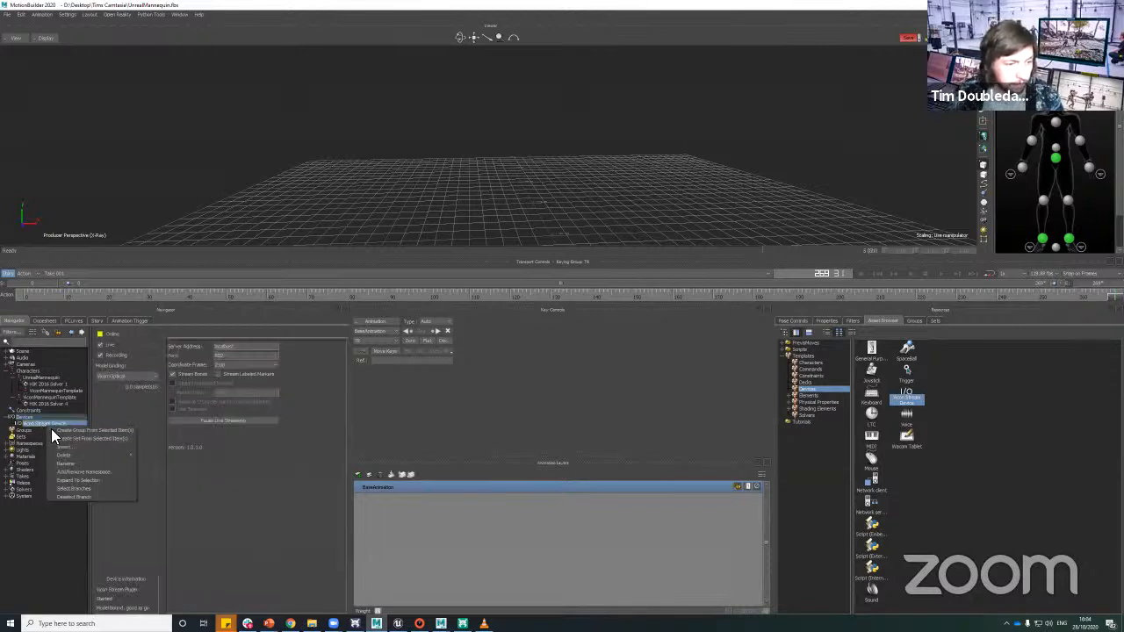
left_click(147, 453)
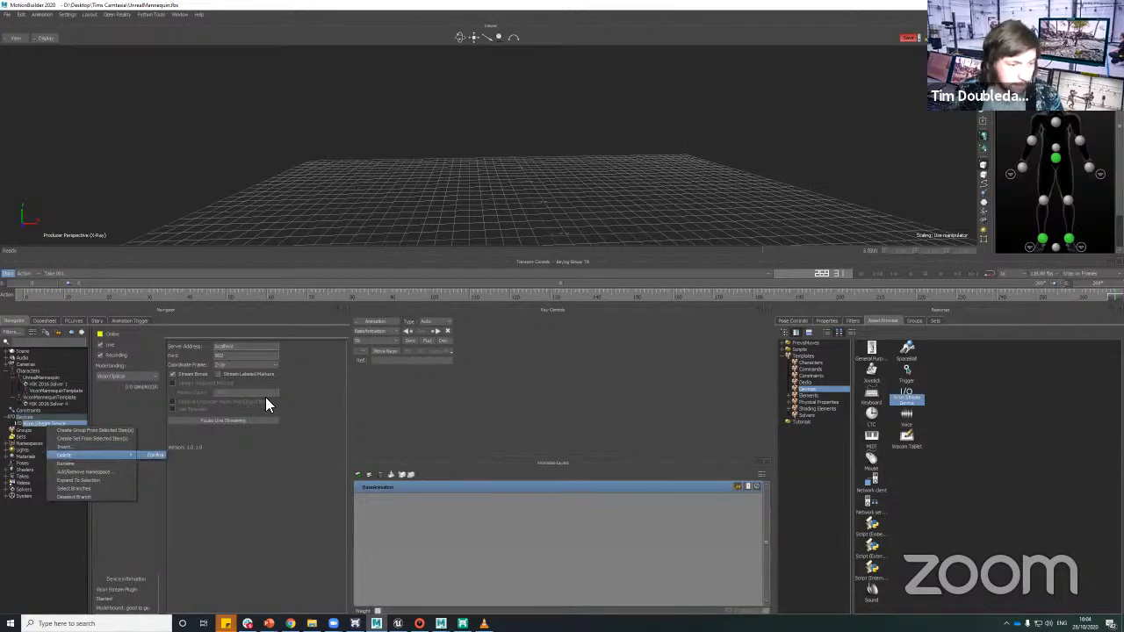
Step: Show the whole scene hierarchy as a schematic and check the data streaming settings in Shogun Post
key("ctrl+w")
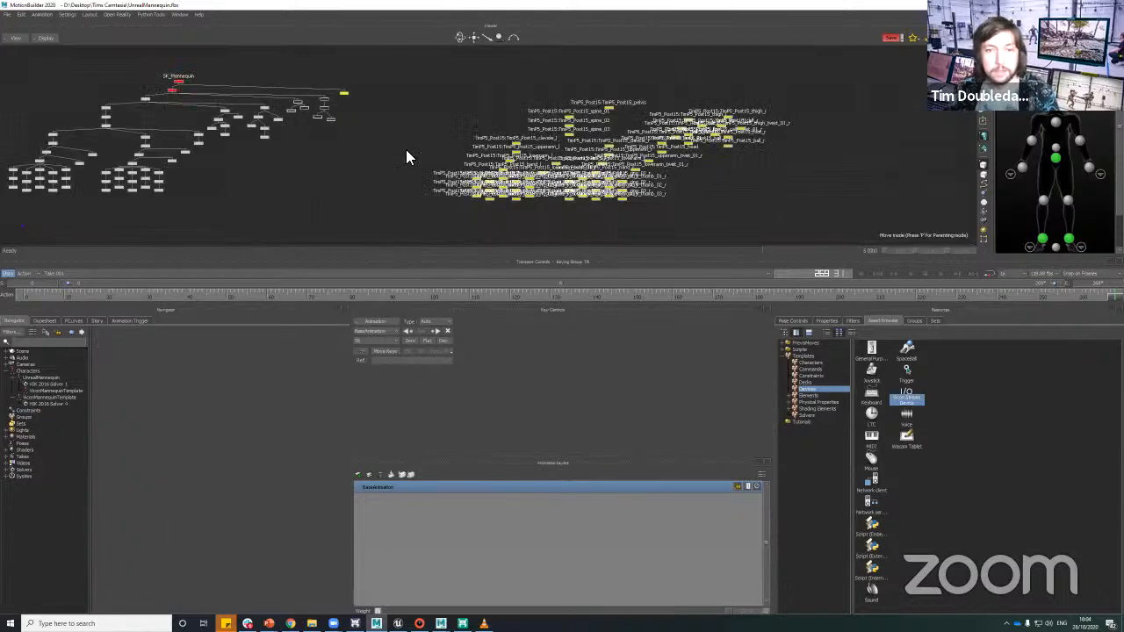
key("a")
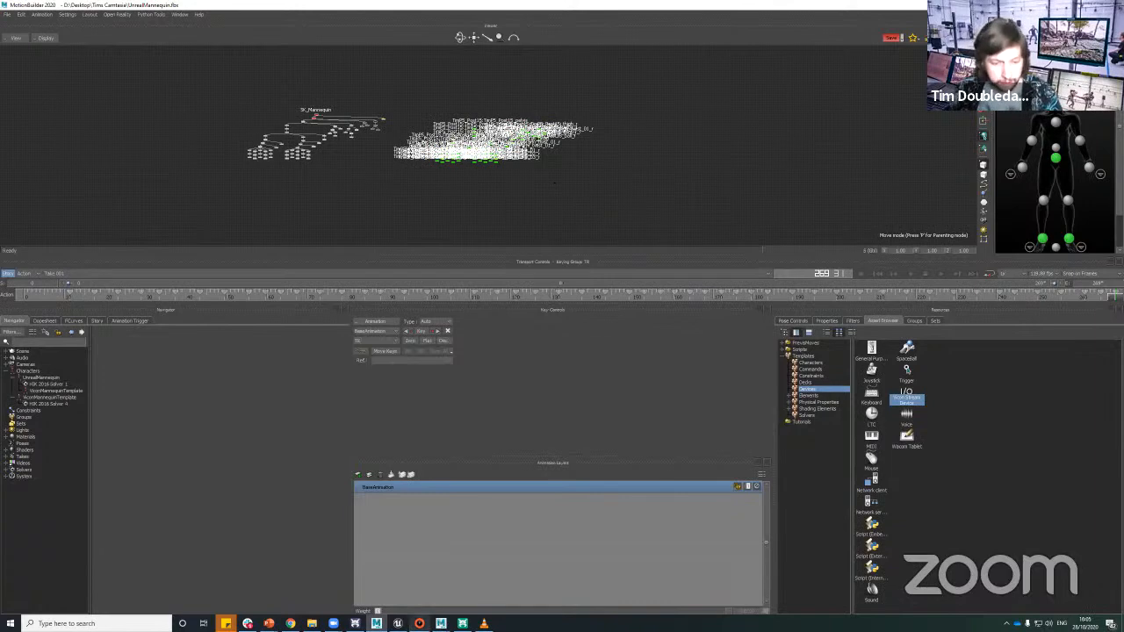
key("alt+Tab")
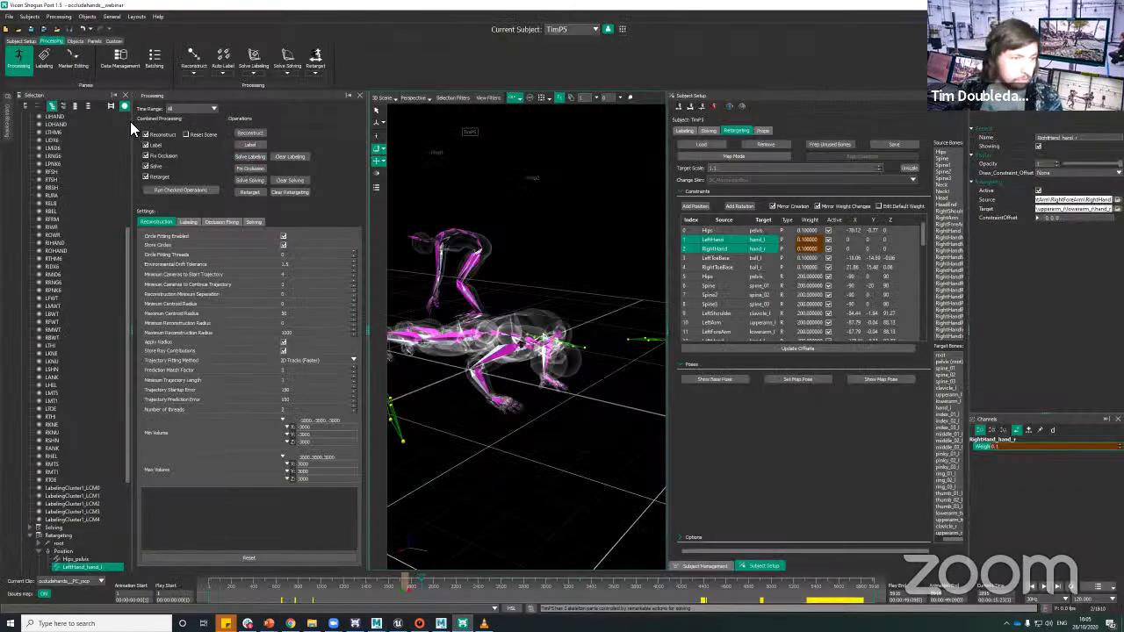
left_click(12, 130)
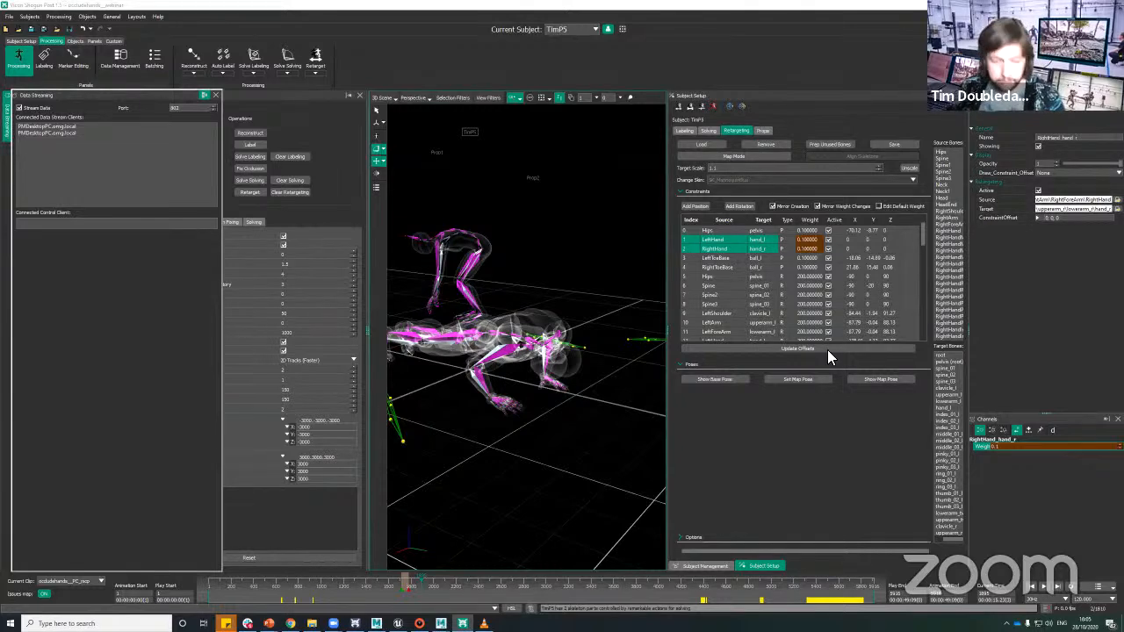
Step: Back in MotionBuilder, select all nodes of the streamed skeleton in the schematic and return to the perspective view
key("alt+Tab")
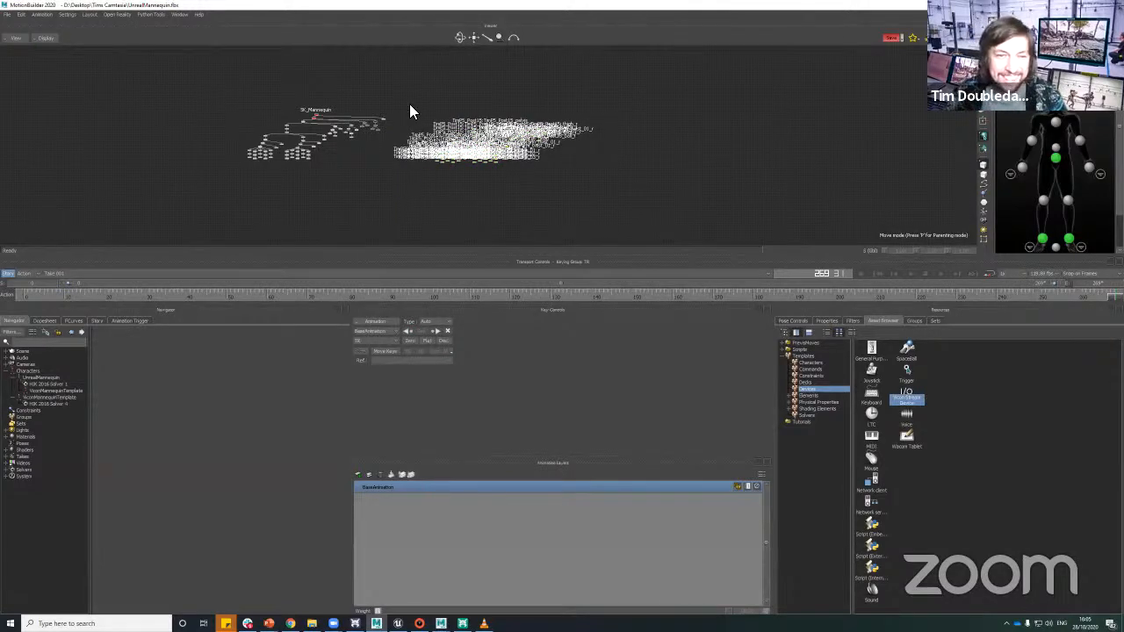
left_click_drag(405, 102, 613, 215)
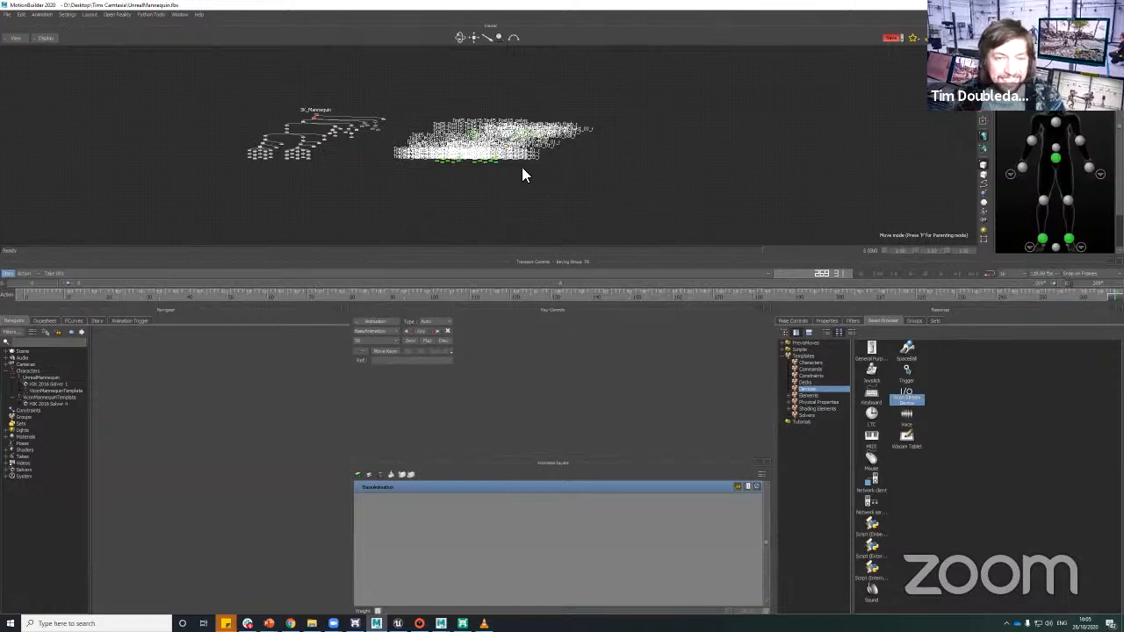
key("ctrl+e")
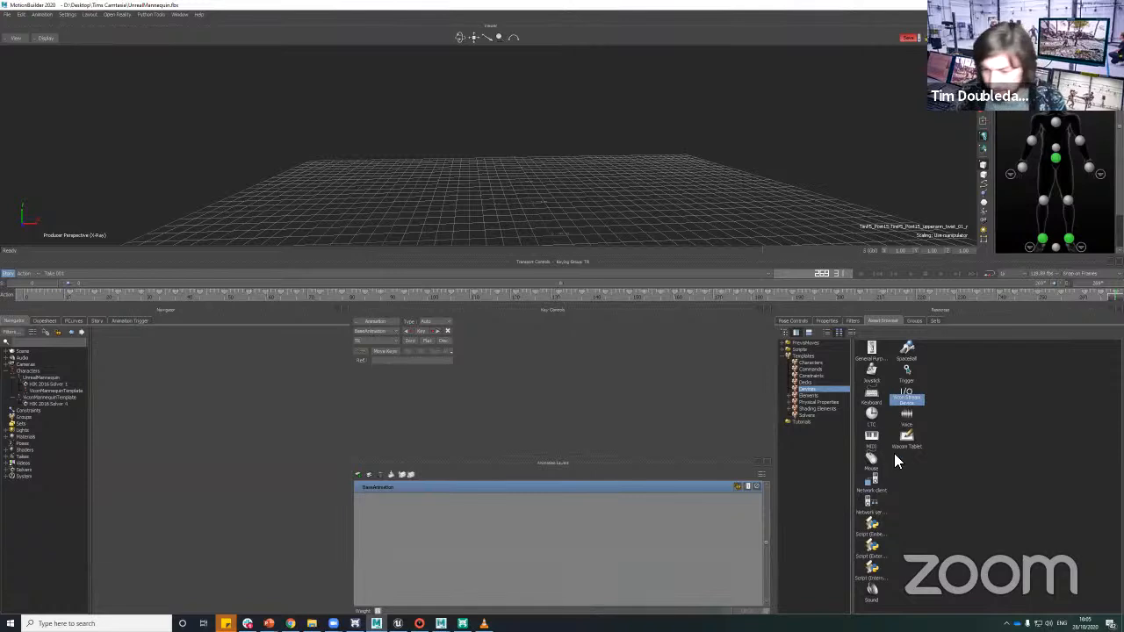
Step: Add a new Vicon Stream Device to the scene, bring it online and set its model binding to Vicon Optical
left_click_drag(903, 411, 569, 160)
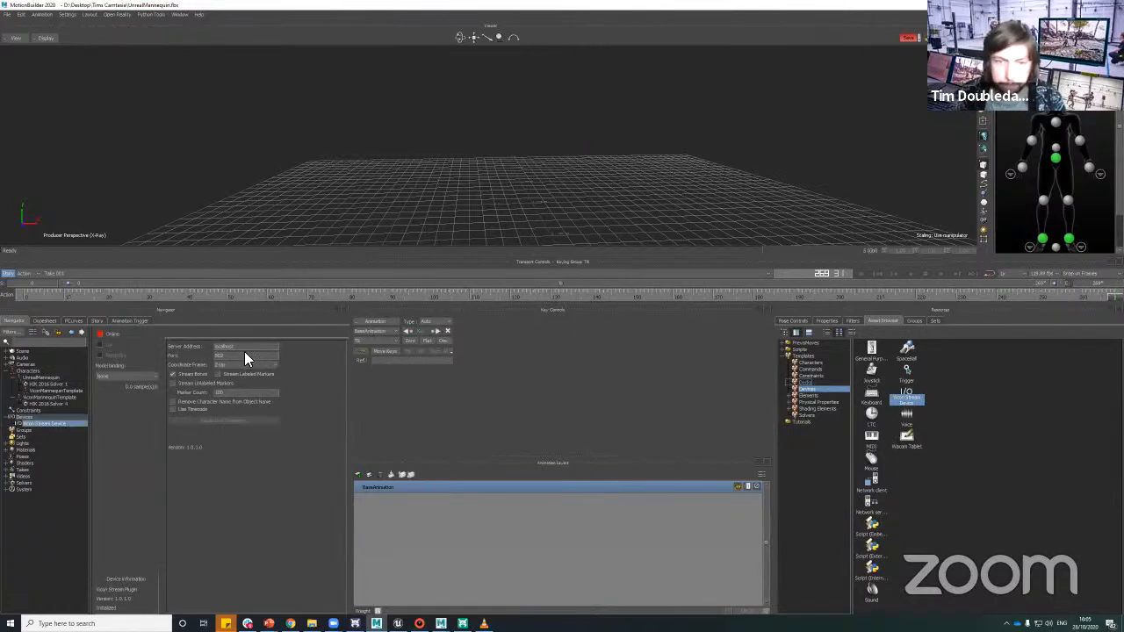
left_click(107, 333)
left_click(116, 376)
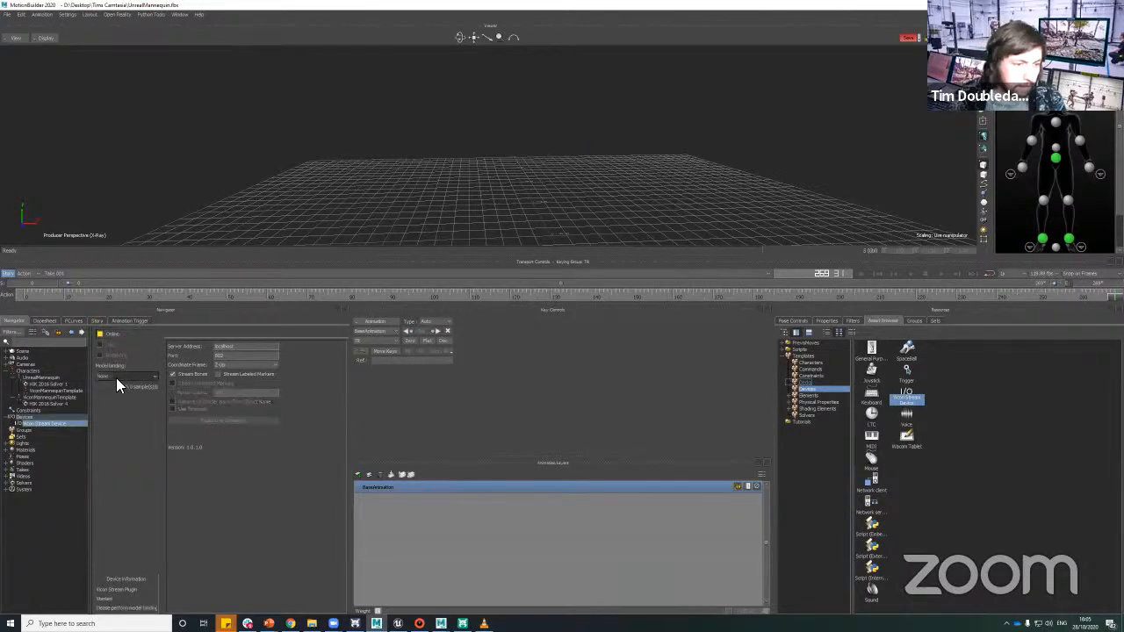
left_click(114, 392)
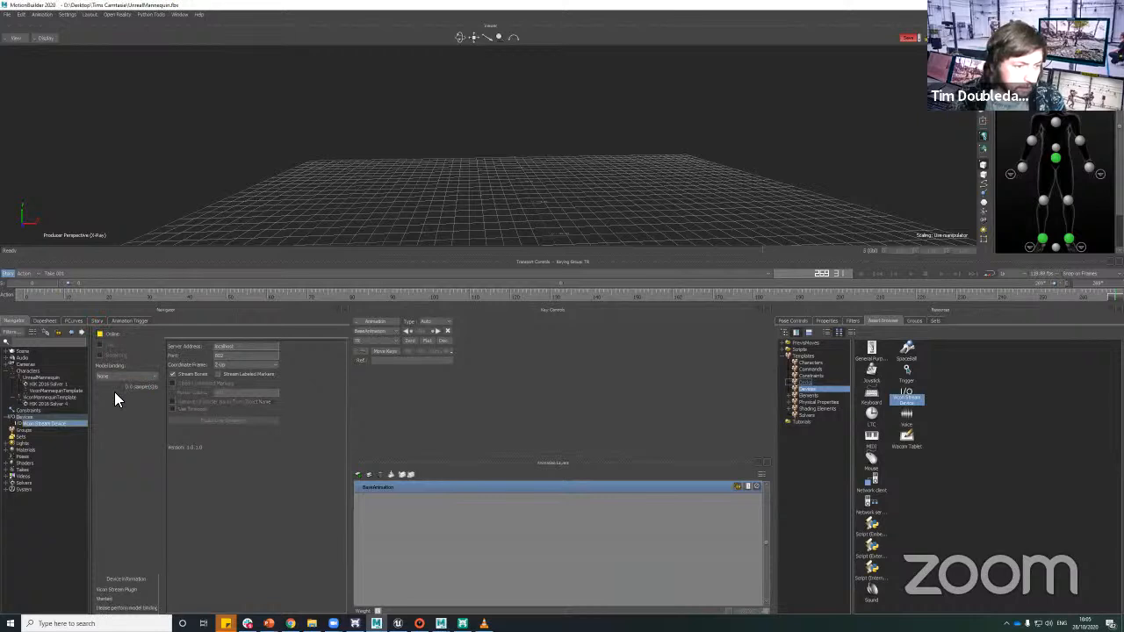
left_click(109, 333)
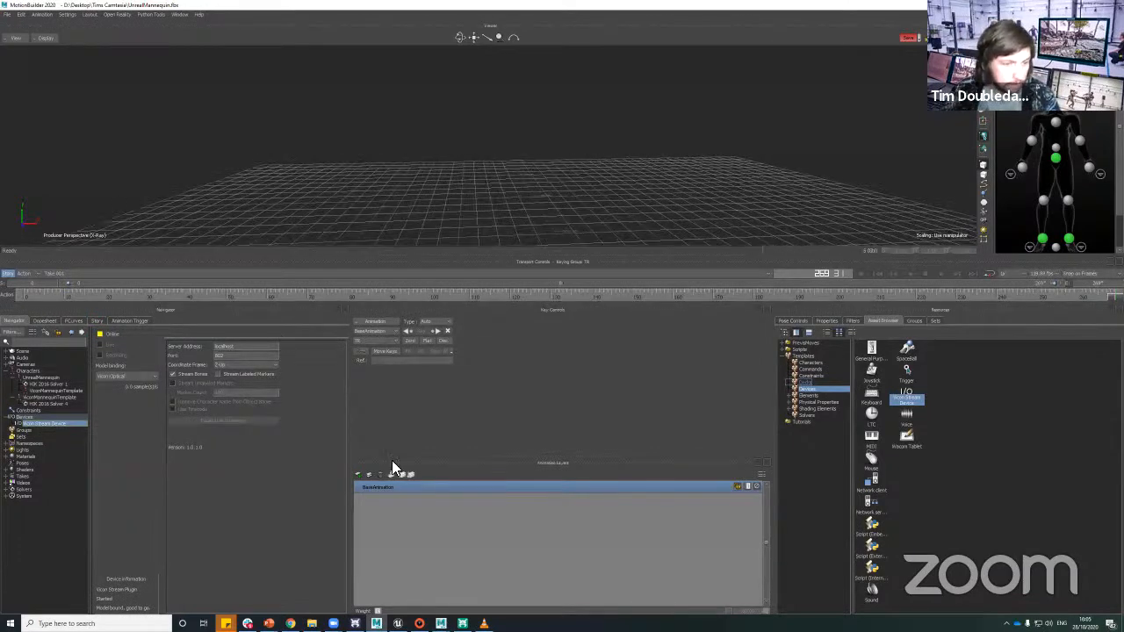
Step: Switch to Shogun Post, go to the start of the clip and show the base pose of the retargeted subject
mouse_move(462, 623)
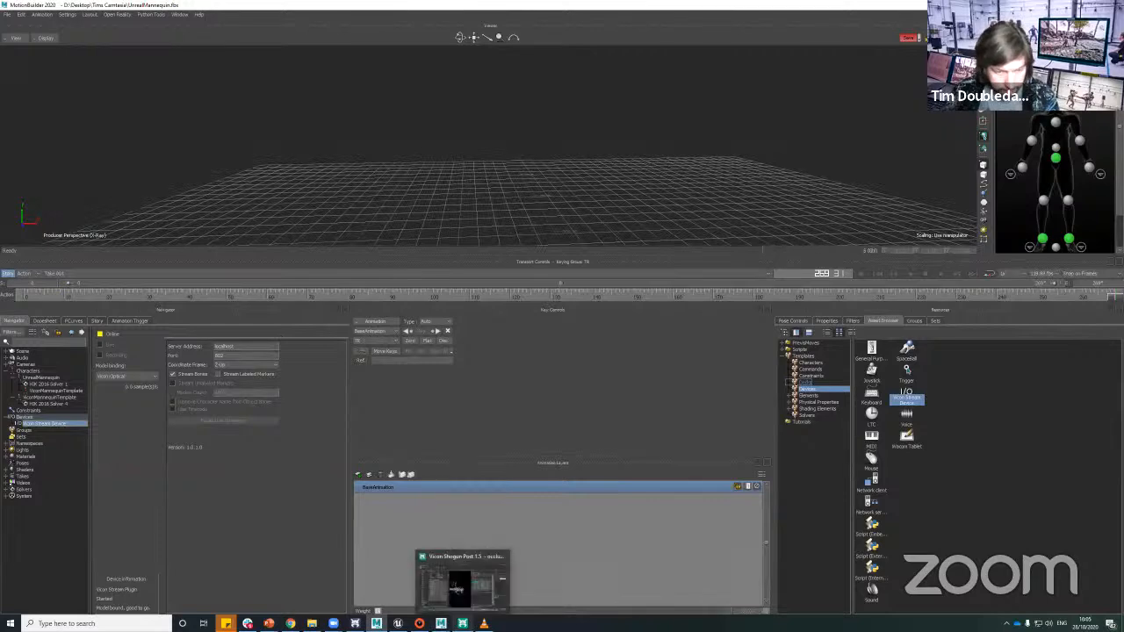
left_click(460, 581)
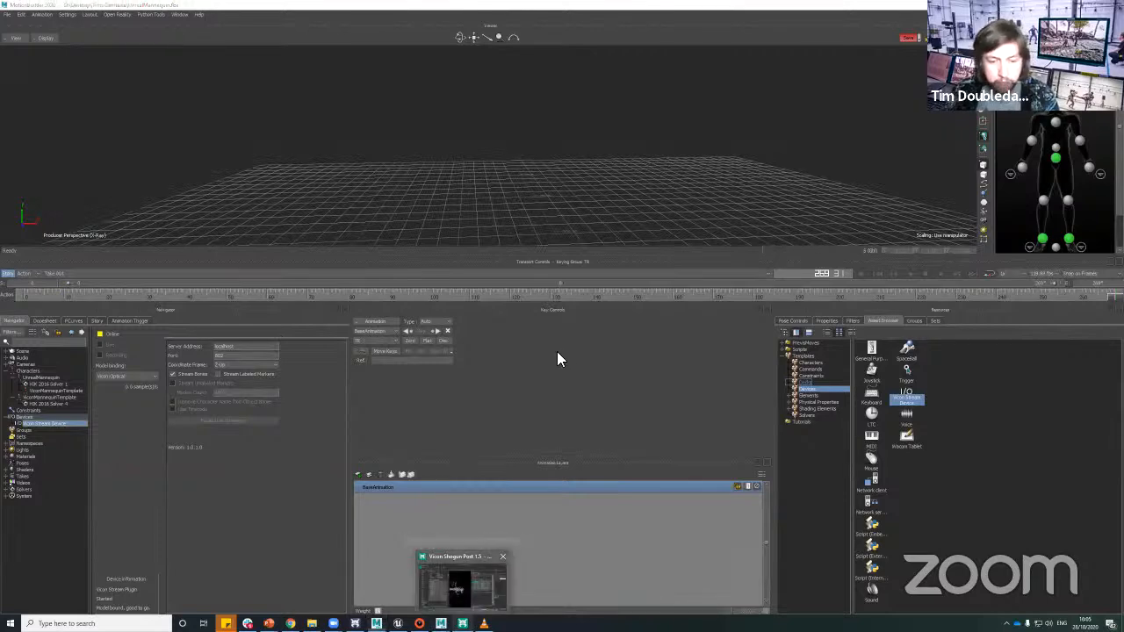
left_click_drag(564, 423, 532, 461, "alt")
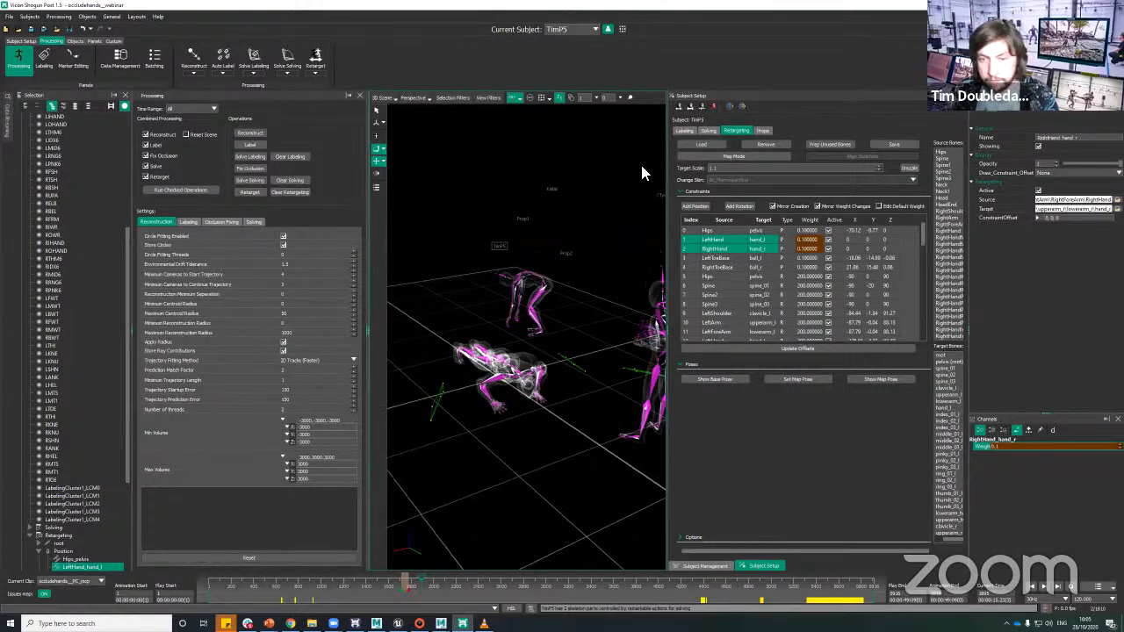
left_click_drag(505, 404, 486, 541, "alt")
left_click_drag(349, 584, 117, 587)
left_click_drag(589, 386, 589, 428, "alt")
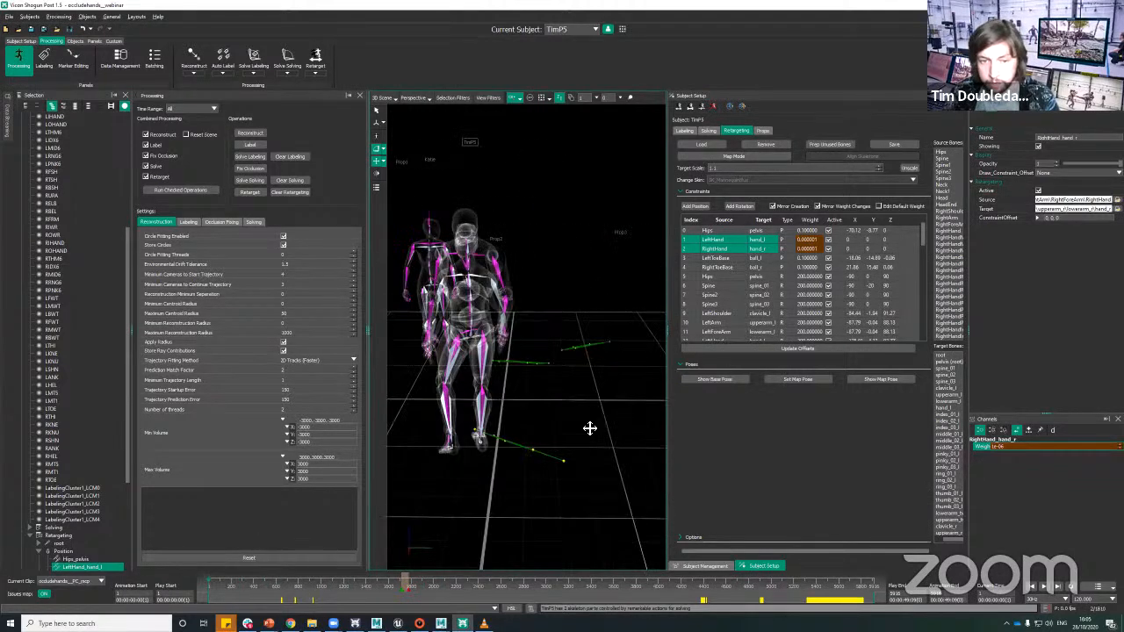
middle_click_drag(589, 429, 614, 404, "alt")
right_click_drag(615, 404, 585, 397, "alt")
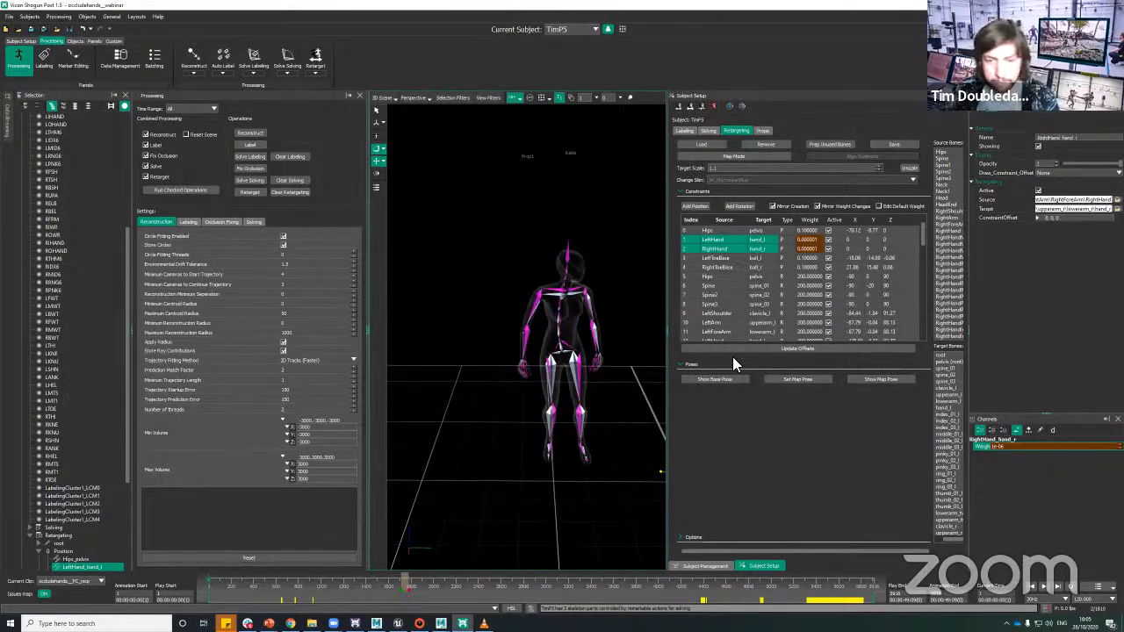
left_click(720, 379)
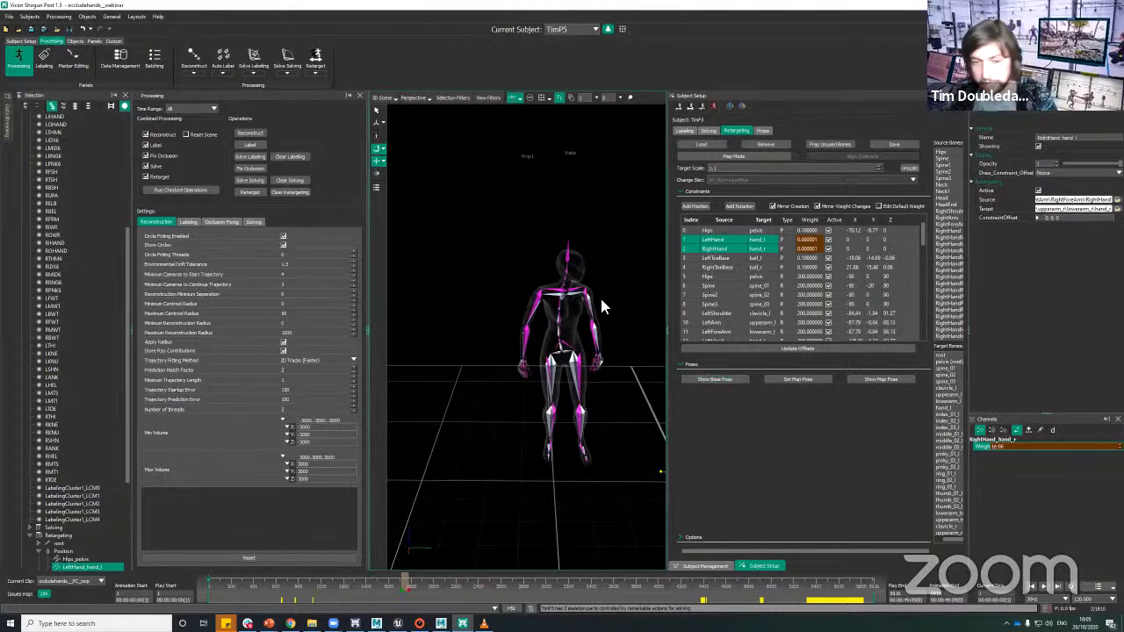
Step: Select the right upper-arm bone and then the left upper-arm bone of the other retargeted subject in the 3D scene
right_click(587, 355)
right_click(550, 343)
right_click(487, 250)
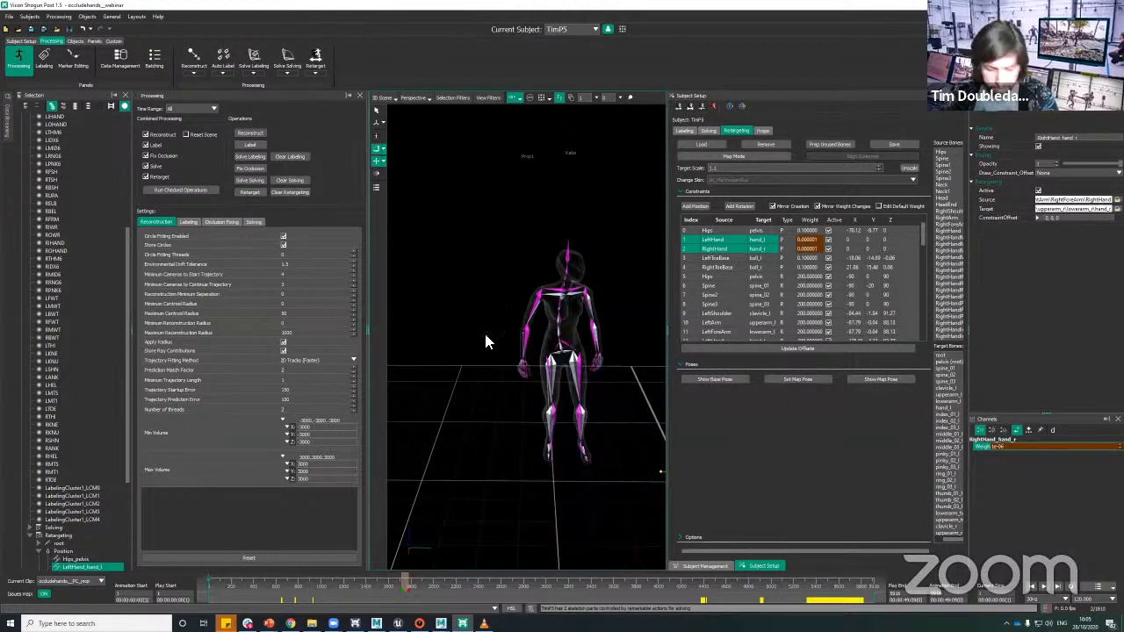
left_click(623, 402)
left_click_drag(550, 434, 510, 404, "alt")
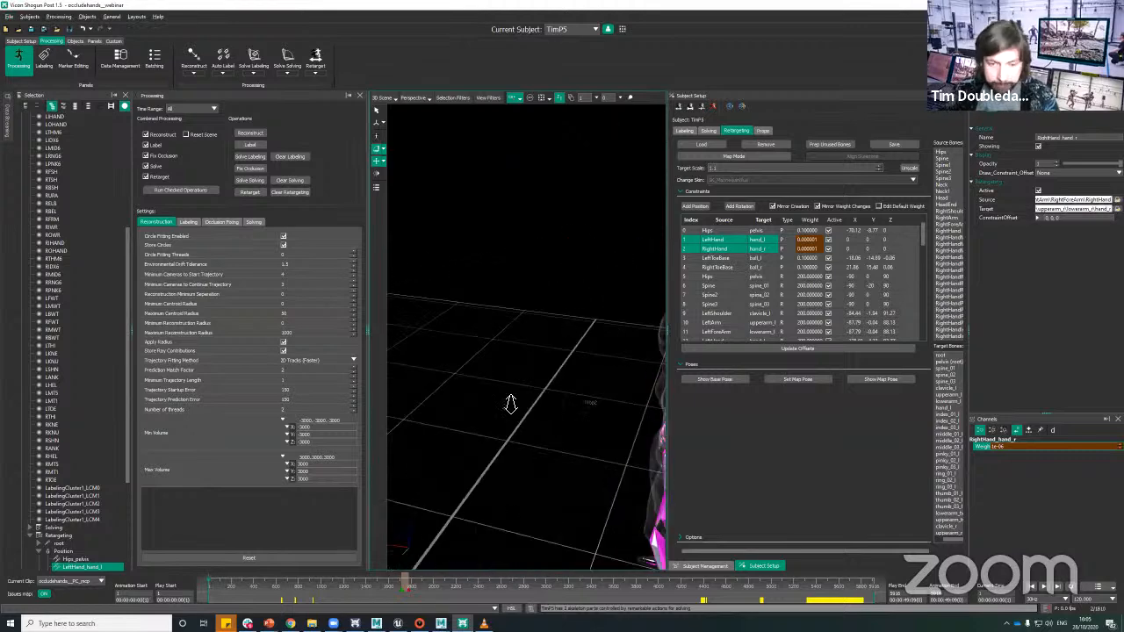
middle_click_drag(510, 405, 576, 463, "alt")
left_click_drag(576, 463, 628, 439, "alt")
right_click_drag(589, 337, 582, 386, "alt")
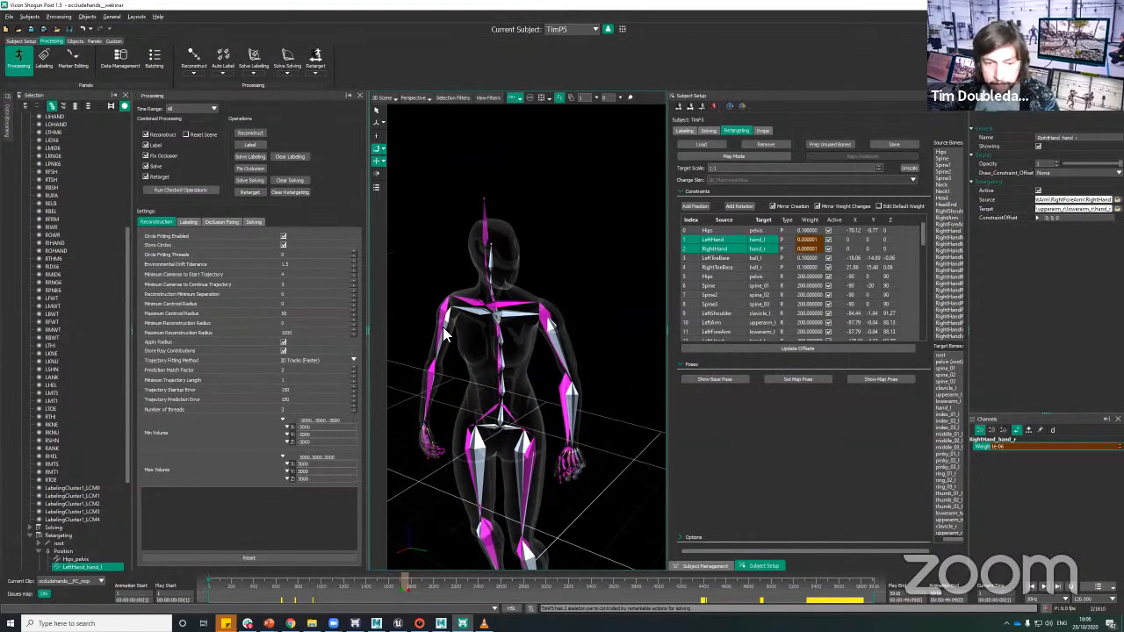
left_click(453, 344)
left_click(453, 350)
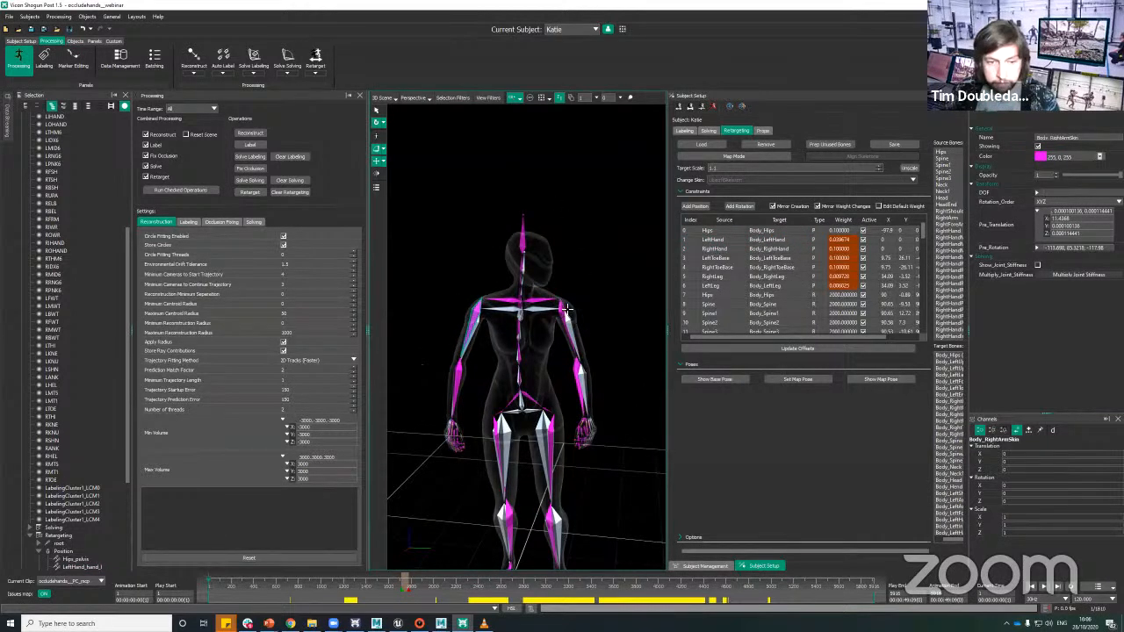
left_click(574, 305)
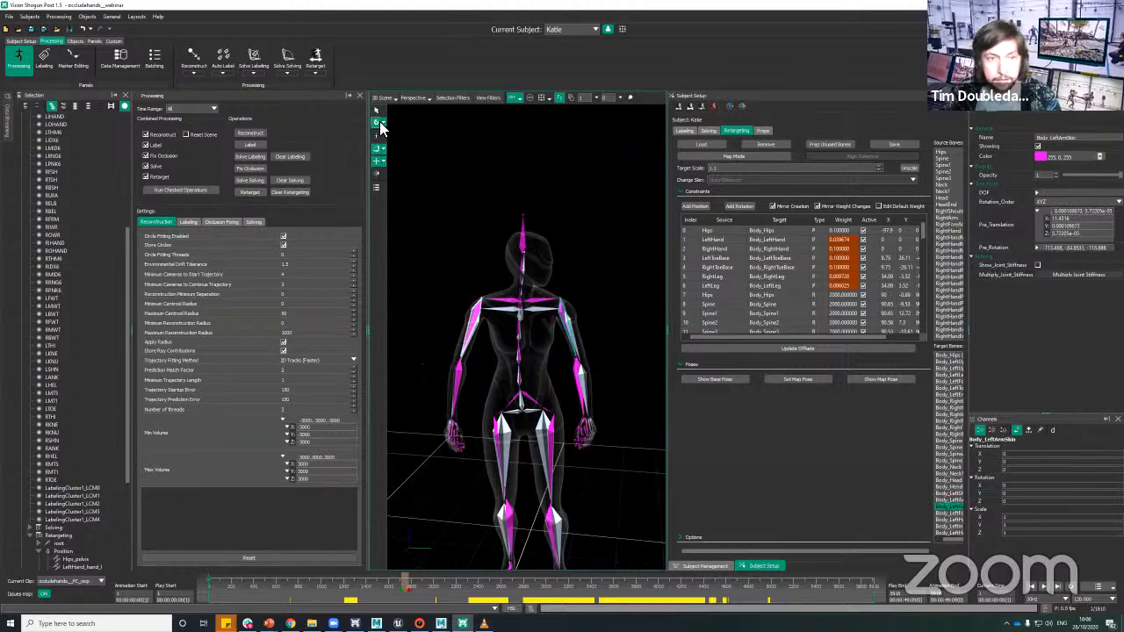
Step: Scrub the timeline back to the start of the clip
right_click_drag(596, 320, 505, 478, "alt")
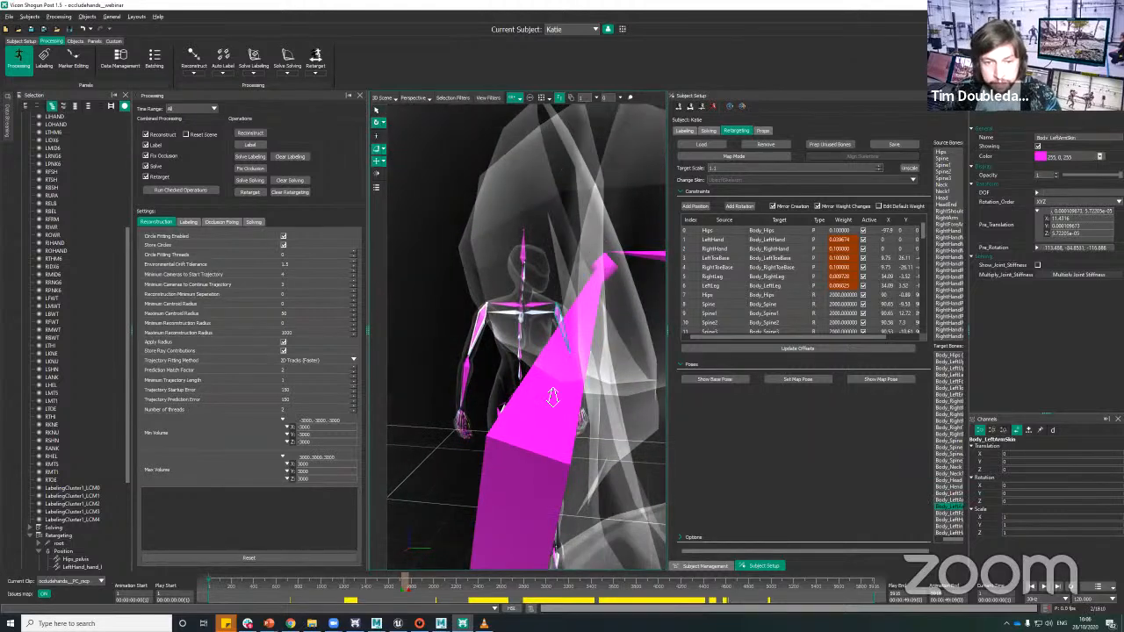
left_click_drag(352, 590, 90, 586)
left_click_drag(541, 269, 587, 285, "alt")
right_click_drag(587, 285, 702, 202, "alt")
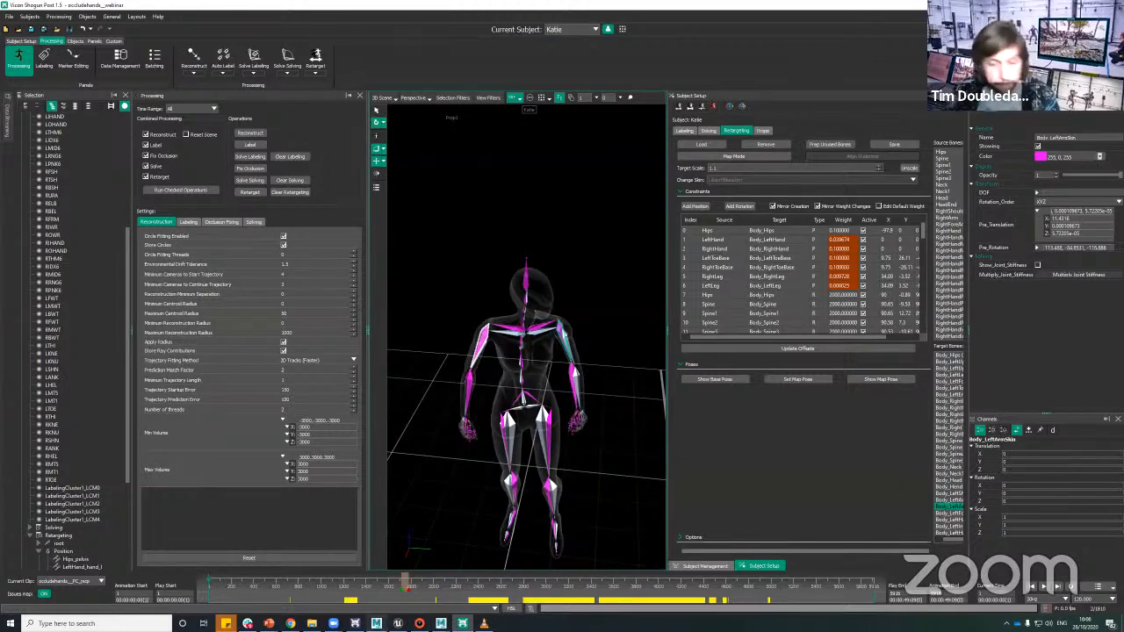
Step: Check the streamed characters in Unreal Engine, return to Shogun Post and play the clip with nothing selected
left_click(398, 623)
left_click(905, 344)
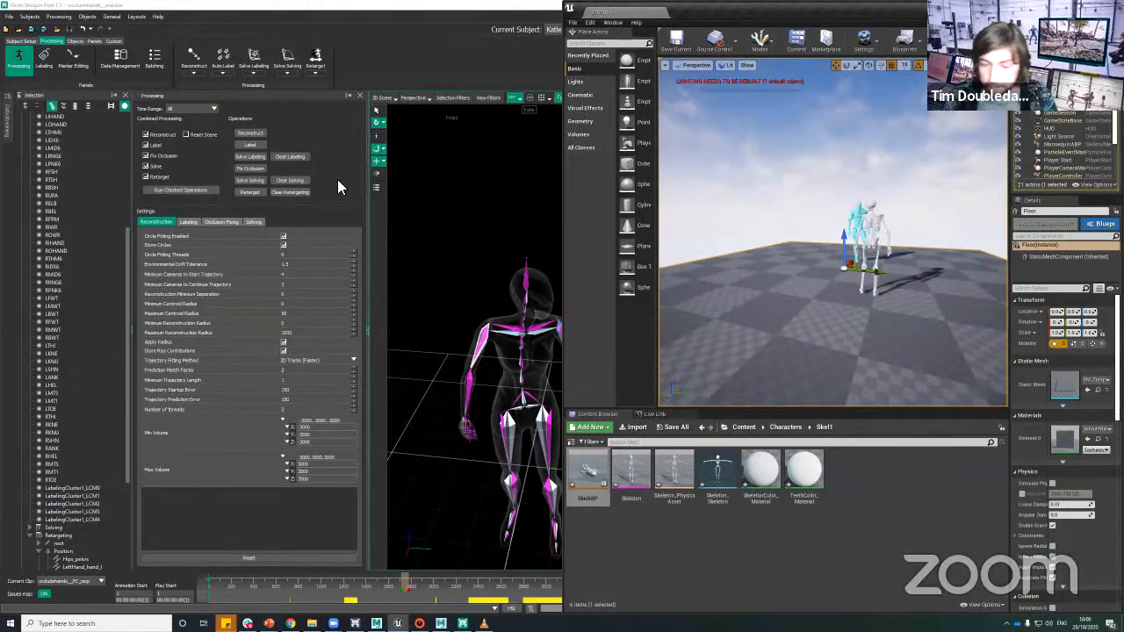
left_click(437, 179)
right_click(600, 485)
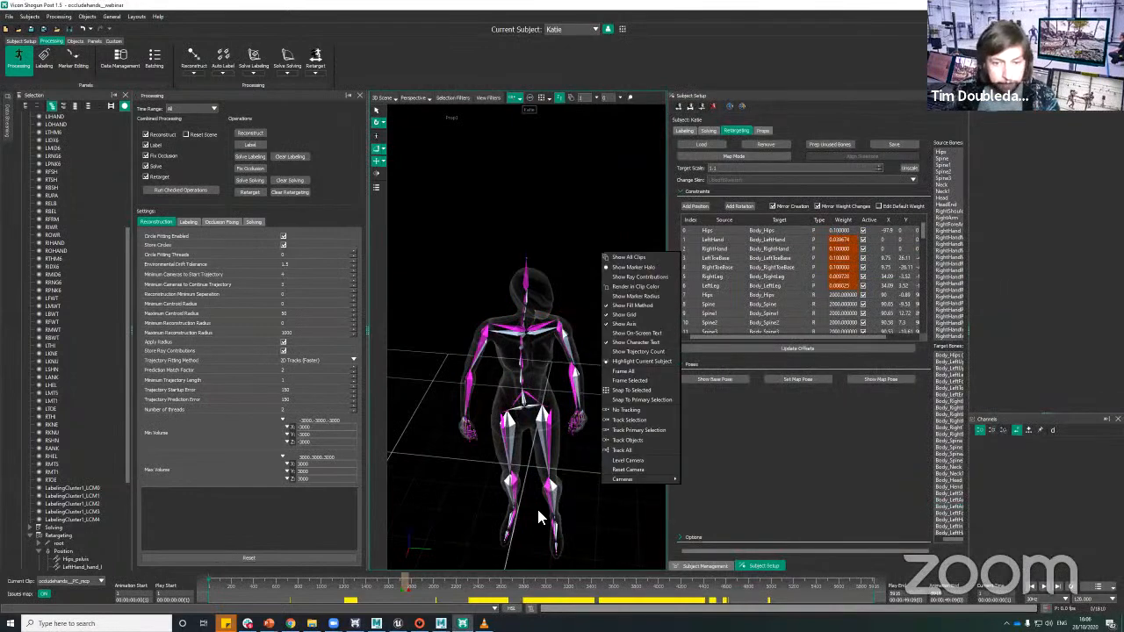
left_click(428, 535)
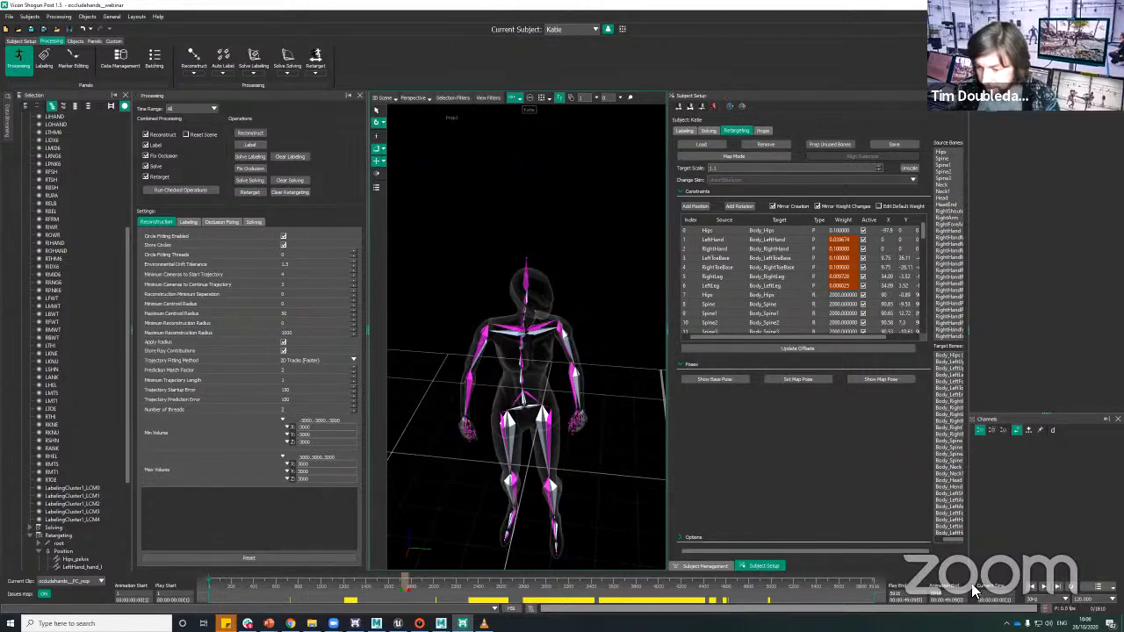
left_click(1043, 585)
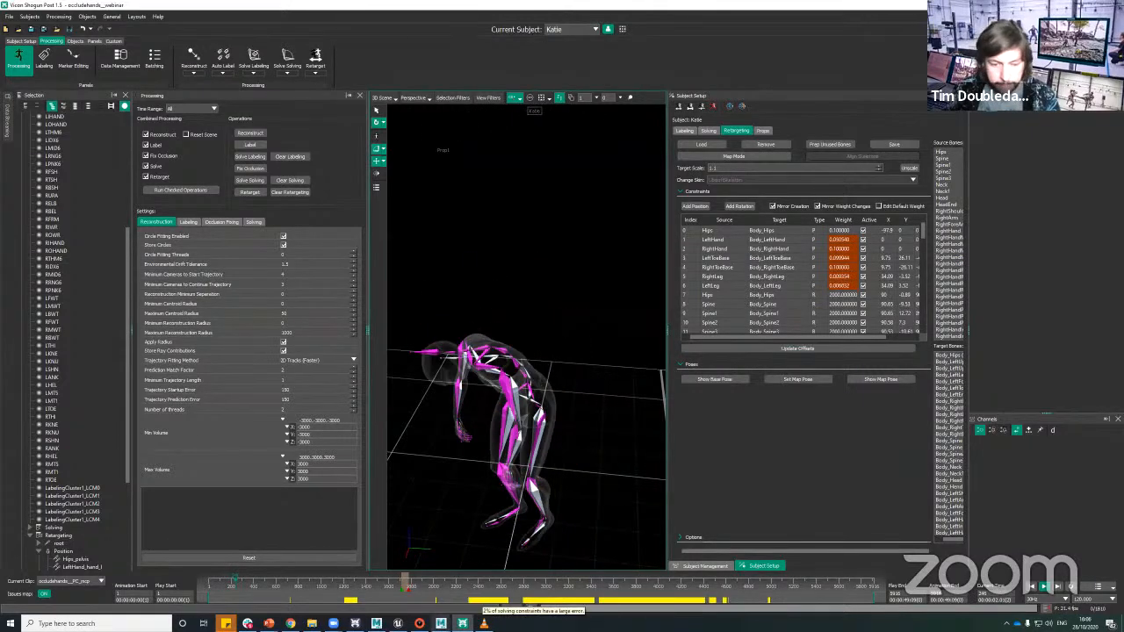
Step: Switch to MotionBuilder, take the Vicon Stream Device offline and assign it a new optical model binding
left_click(440, 623)
left_click(490, 589)
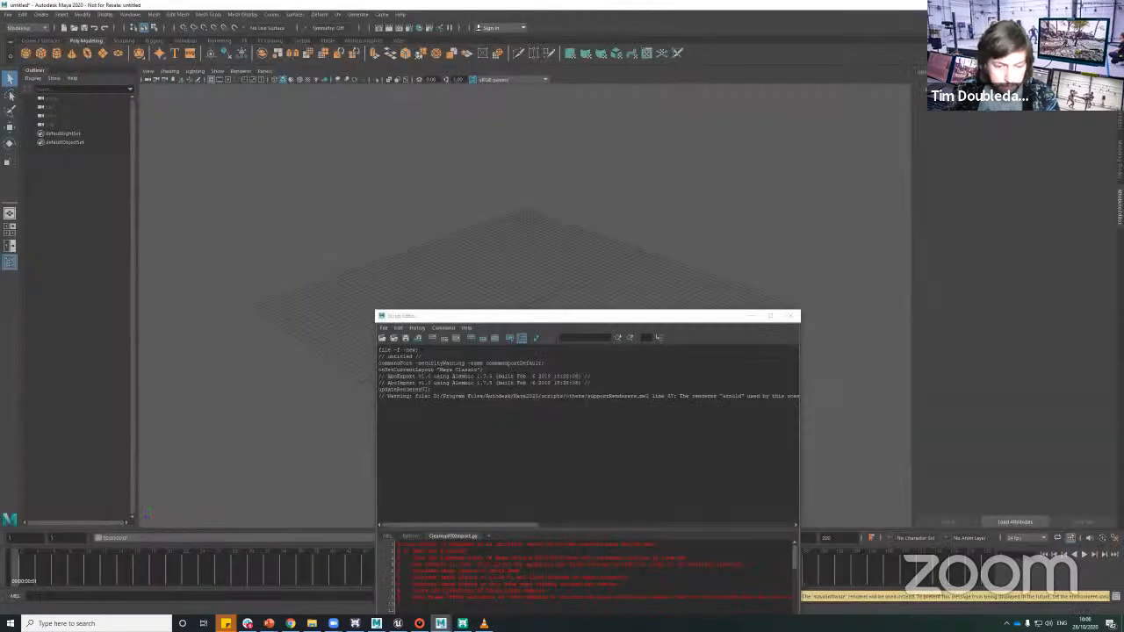
left_click(376, 624)
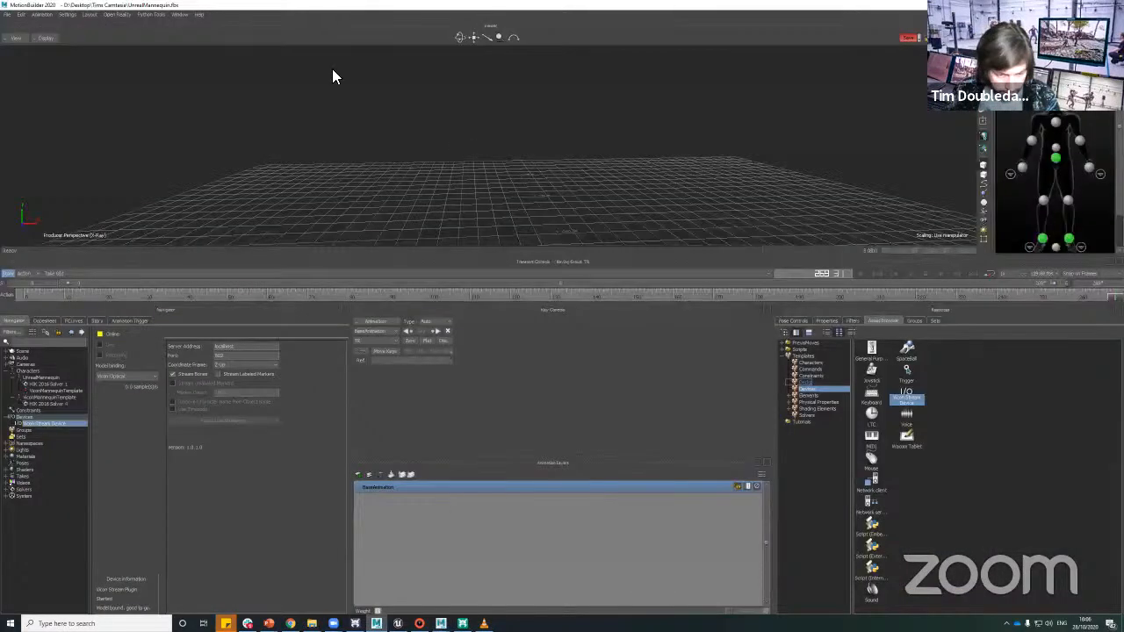
left_click(109, 335)
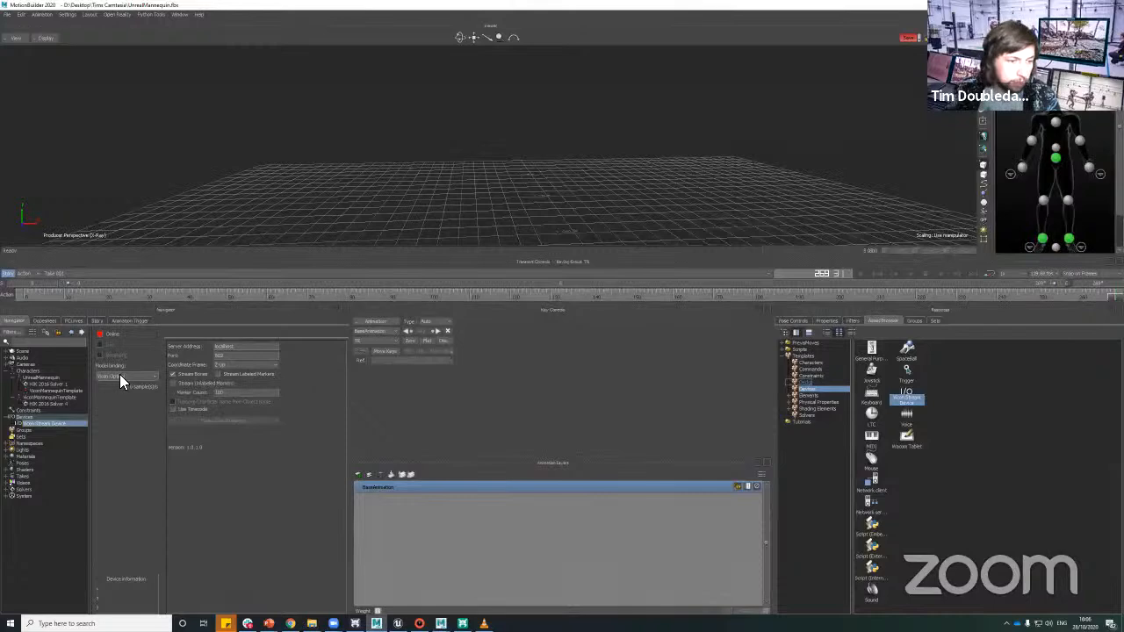
left_click(119, 376)
left_click(109, 399)
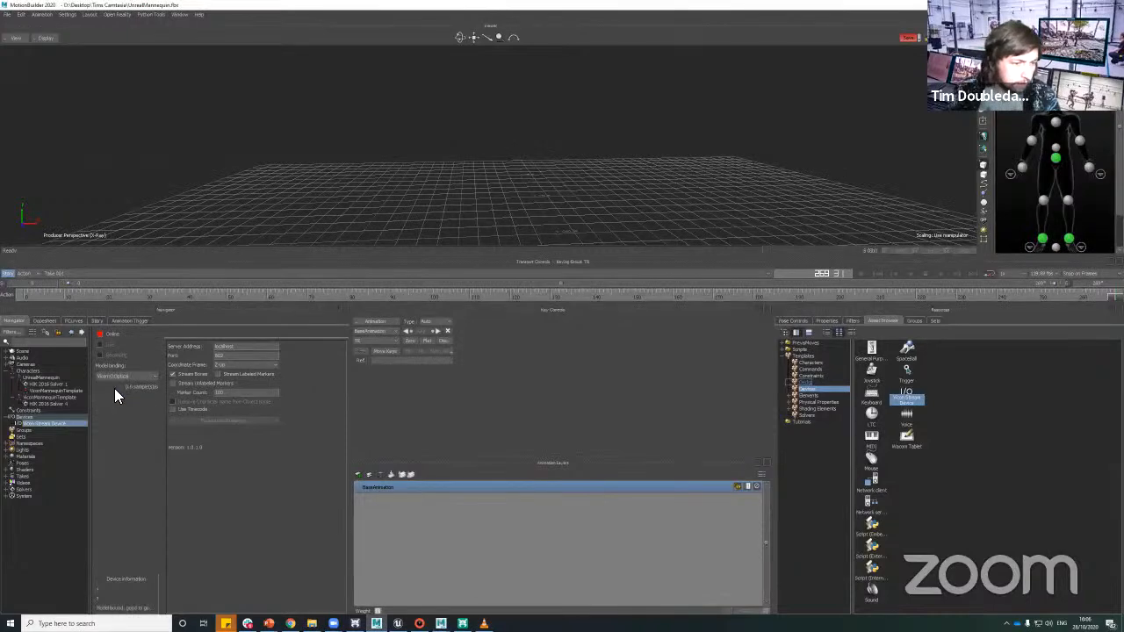
Step: Bring the Vicon Stream Device back online and turn on its live streaming
left_click(122, 342)
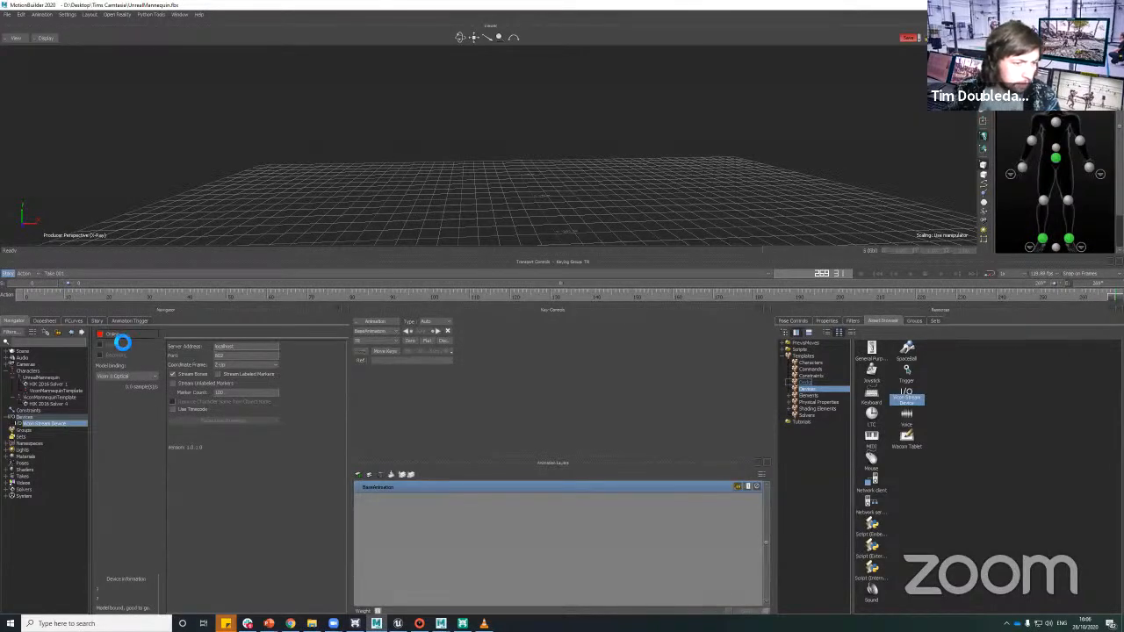
left_click(117, 351)
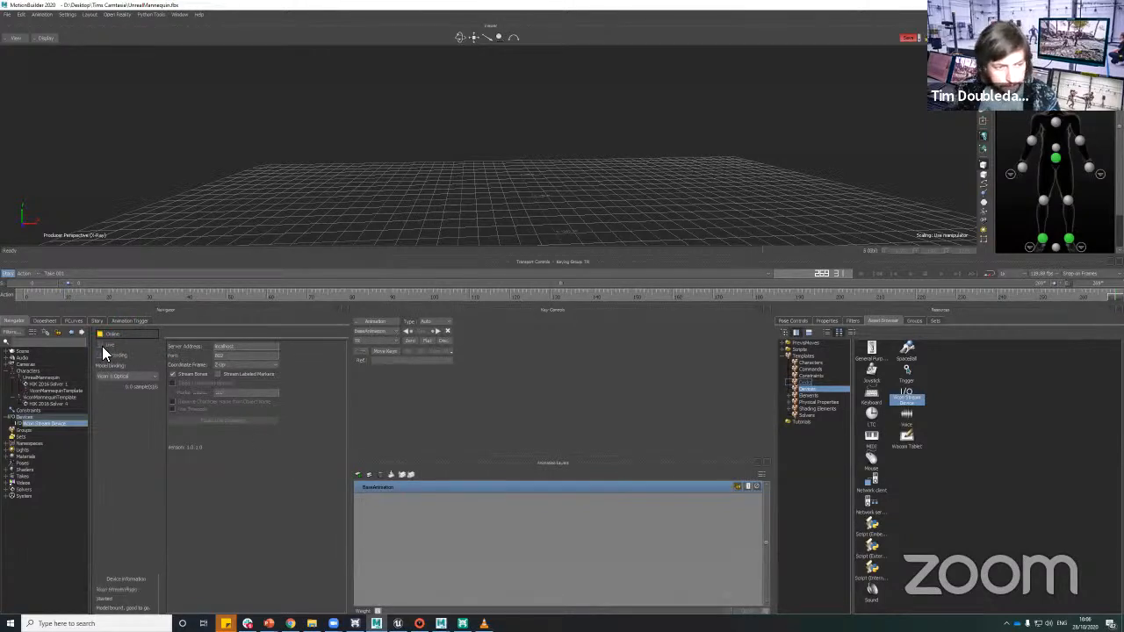
left_click(102, 346)
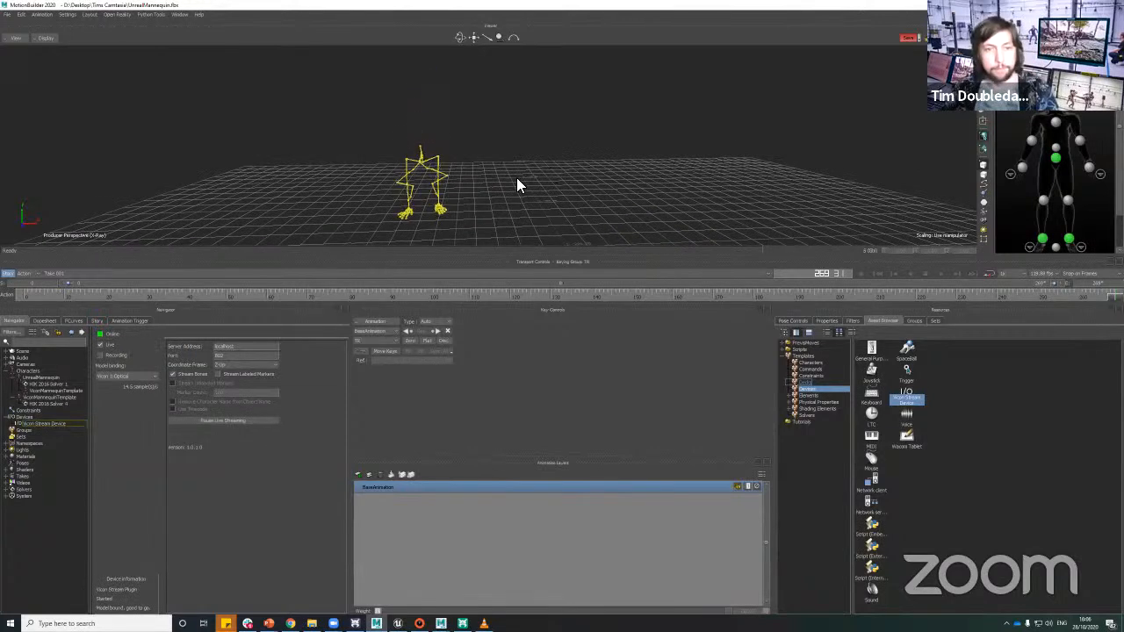
left_click_drag(540, 182, 516, 152, "ctrl+shift")
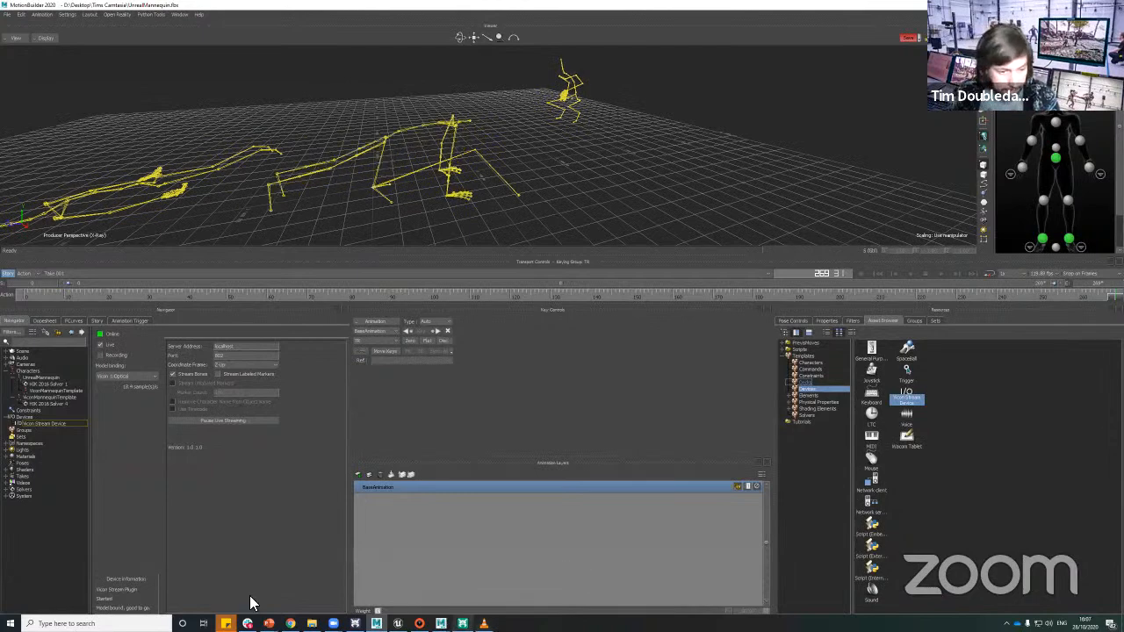
Step: Switch to Shogun Post, stop the playback and go back to the start of the clip
left_click(462, 623)
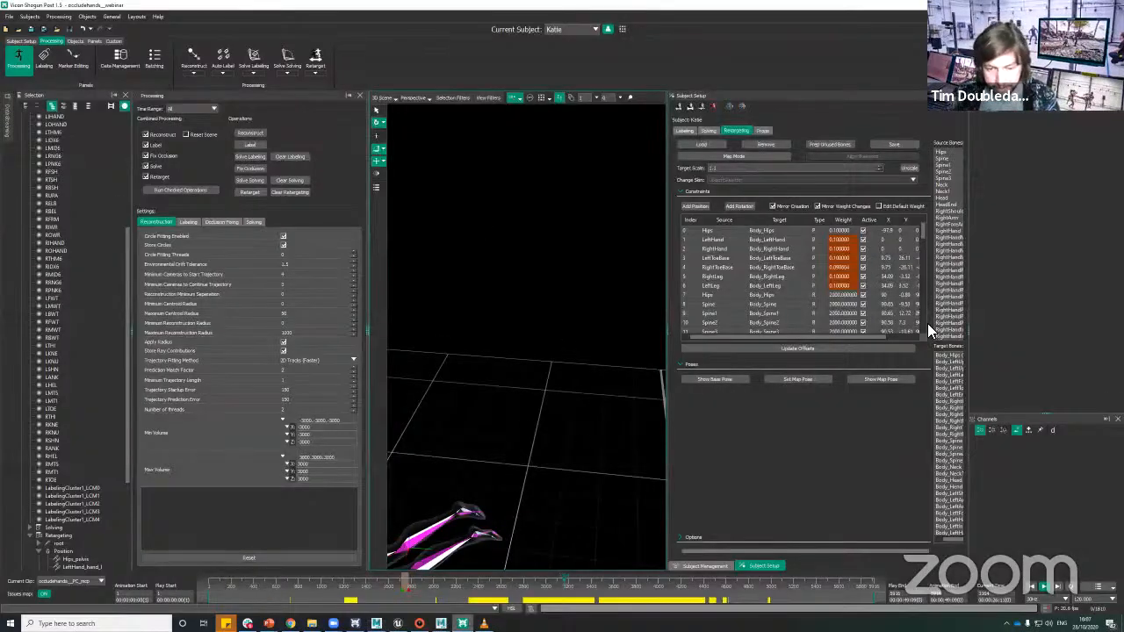
left_click(1044, 586)
left_click(254, 586)
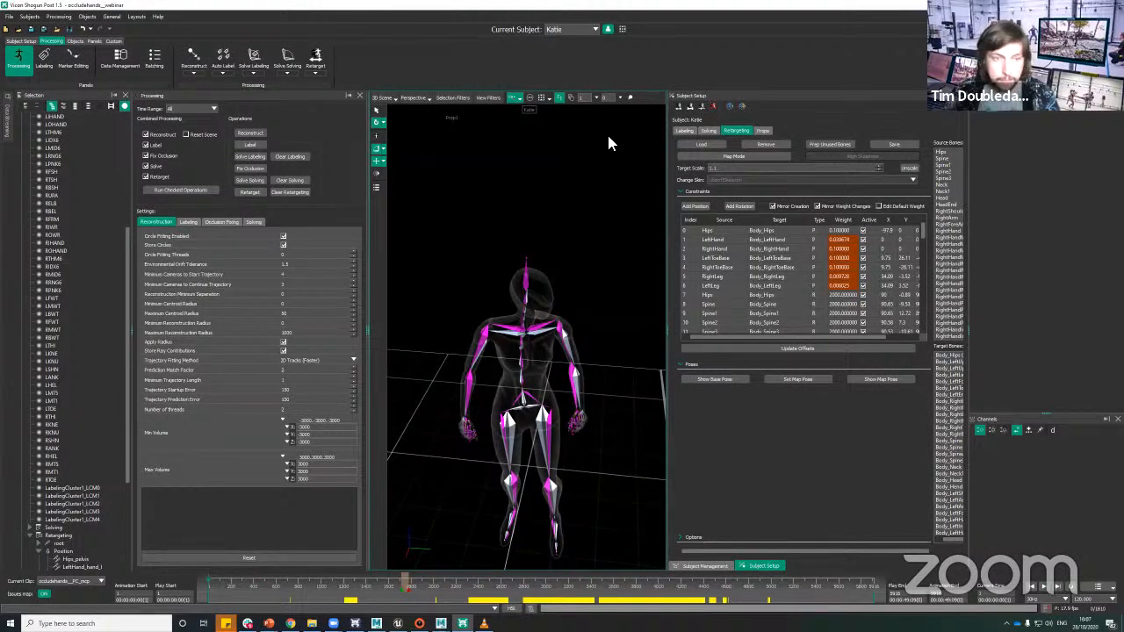
Step: Return to MotionBuilder, select the pelvis node of the streamed mannequin skeleton and frame it to inspect the live skeletons
key("alt+Tab")
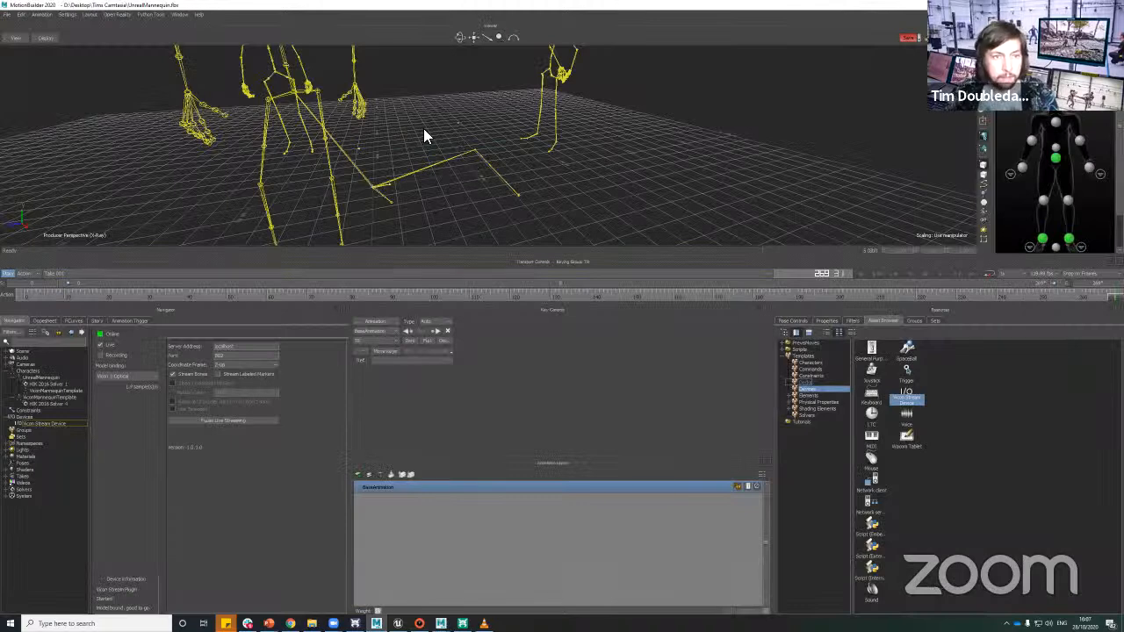
left_click(558, 146)
left_click(453, 156)
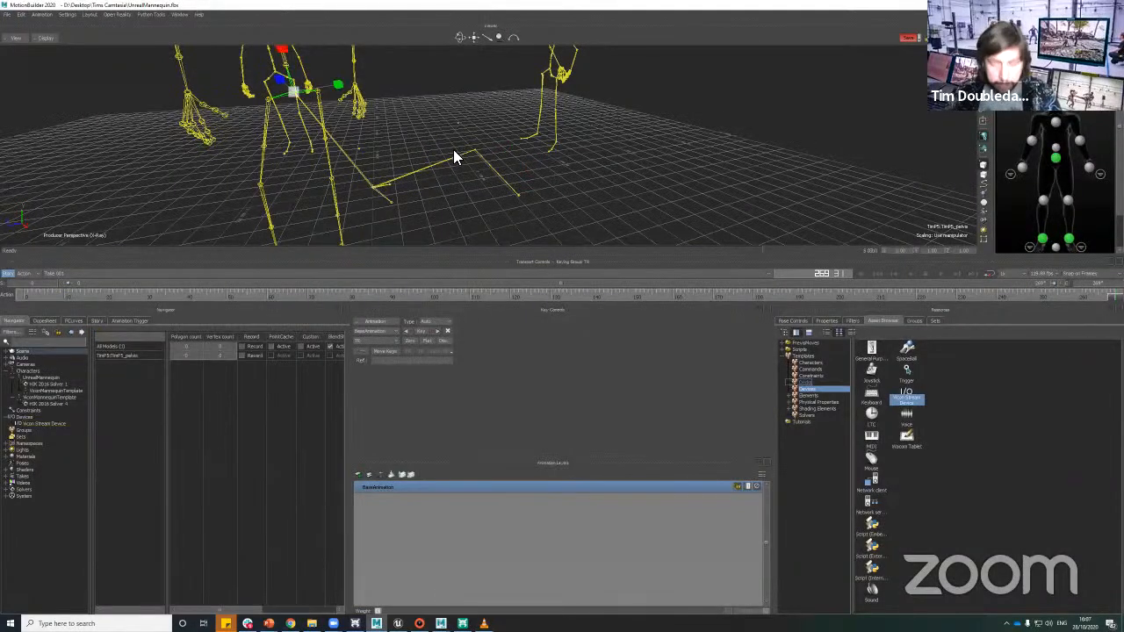
key("f")
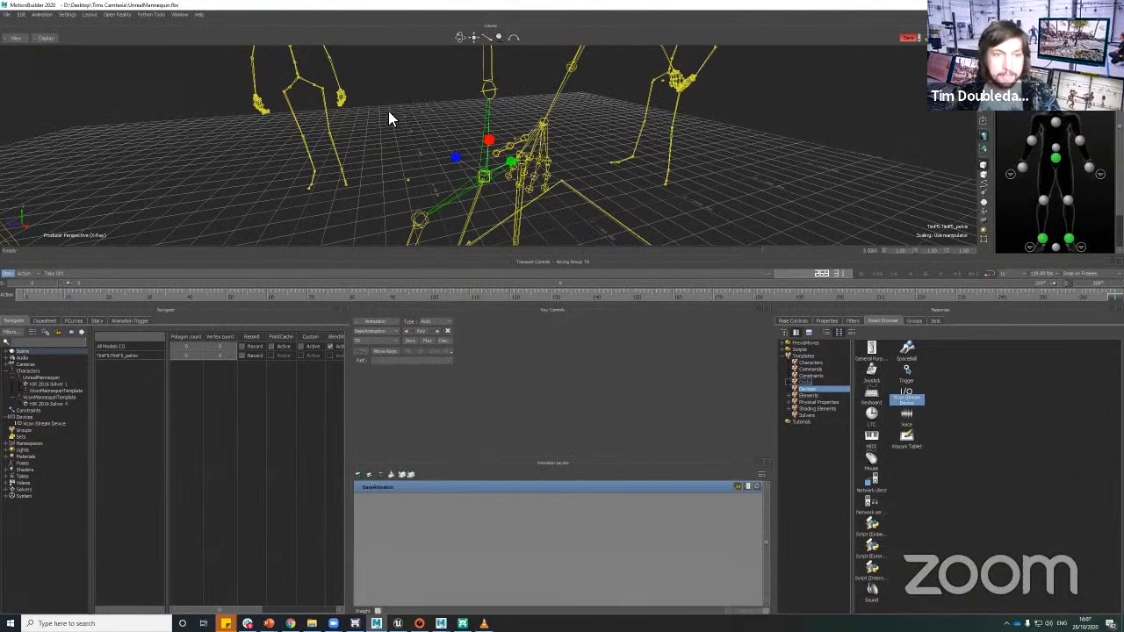
scroll(398, 86, "down", 3)
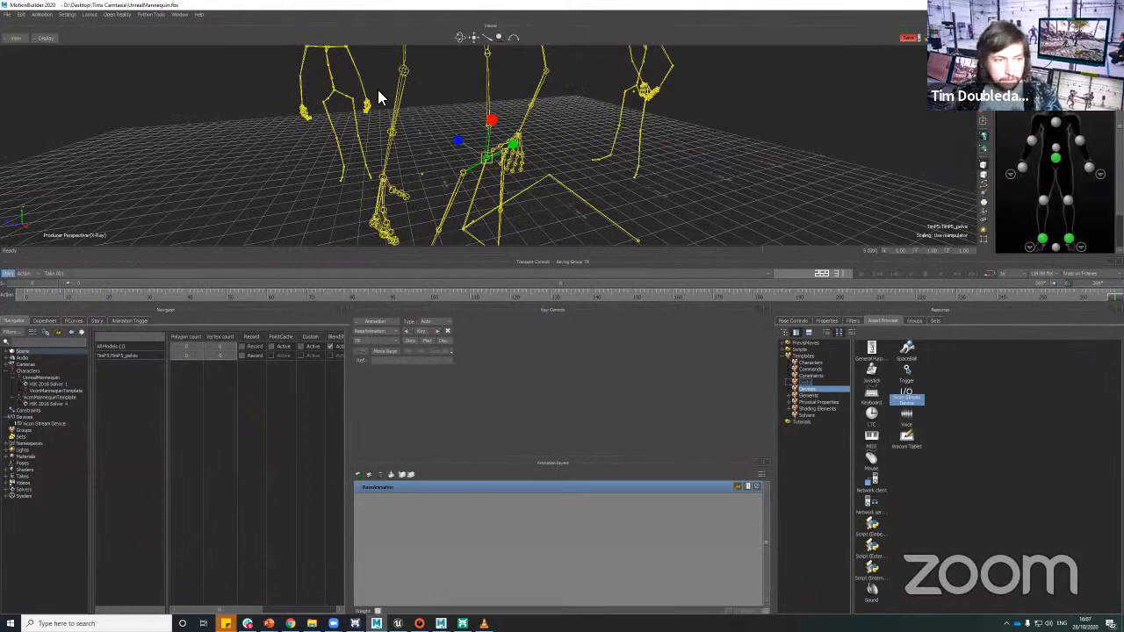
scroll(377, 90, "down", 3)
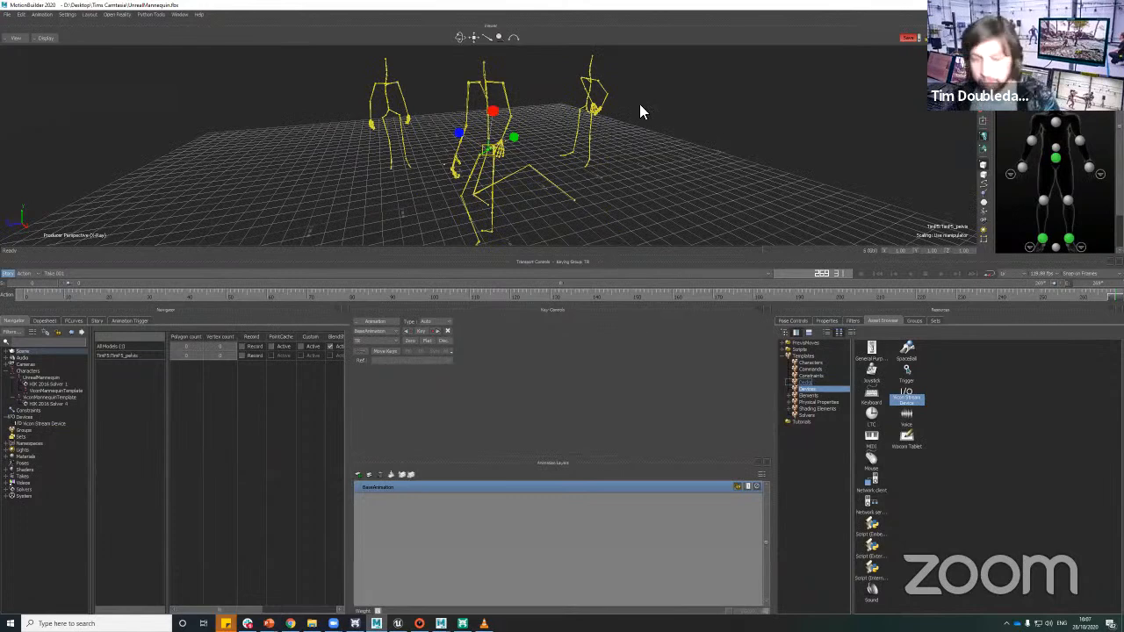
left_click(399, 86)
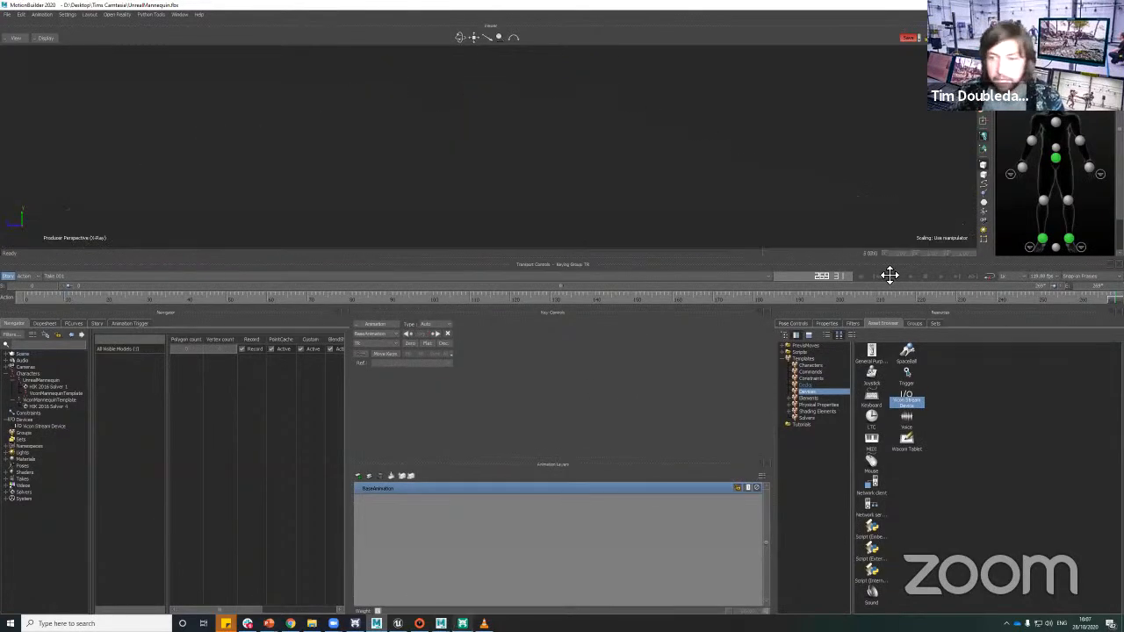
Step: Bring up the Unreal Engine viewport, then switch to Shogun Post and play the clip
left_click(399, 623)
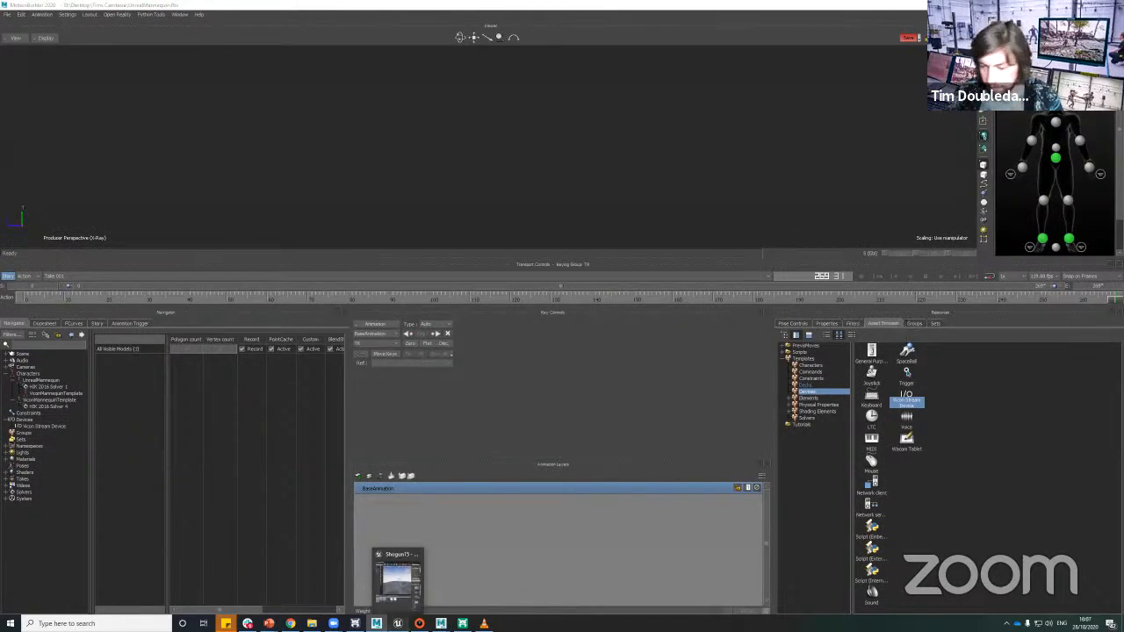
left_click(397, 575)
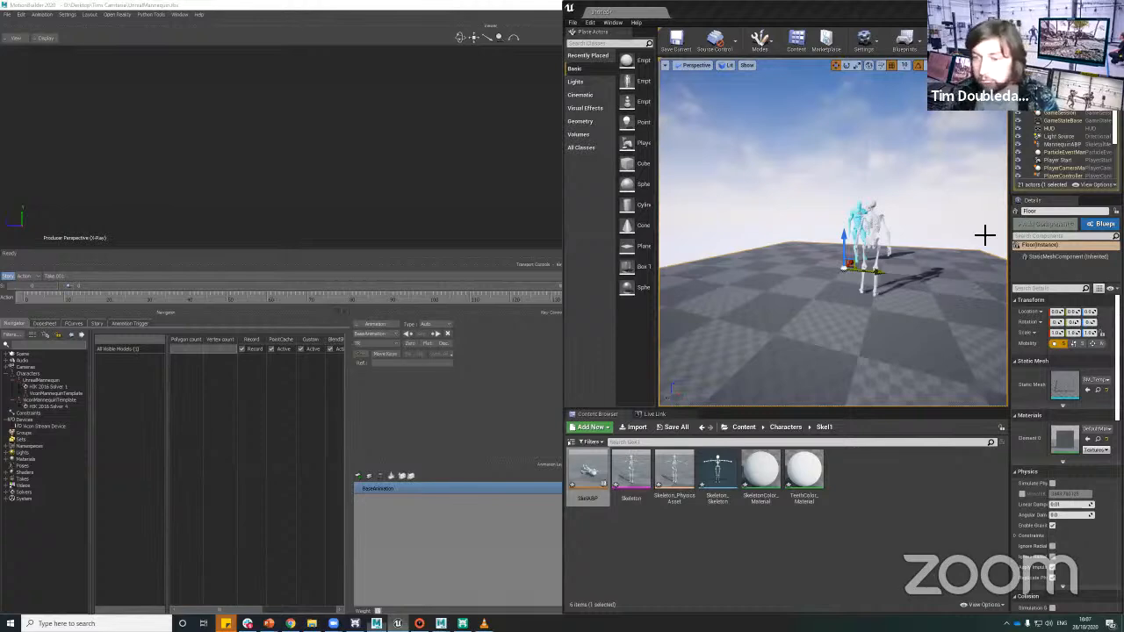
key("alt+Tab")
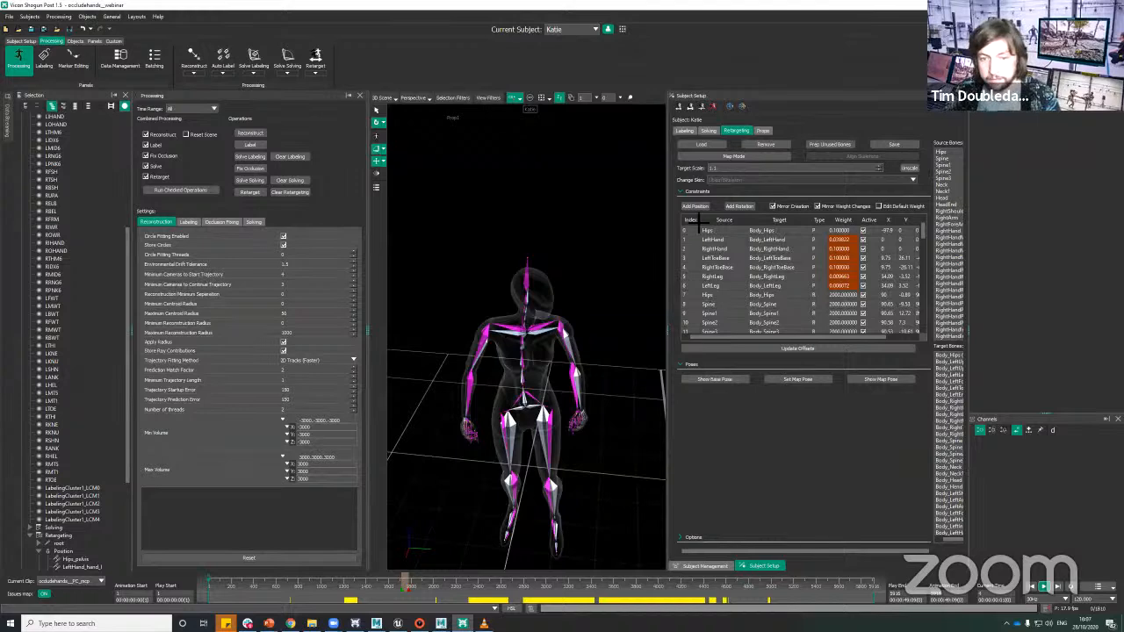
Step: Maximise the Unreal Engine window to watch the streamed mannequin and skeleton, then switch to the presentation slides
key("alt+Tab")
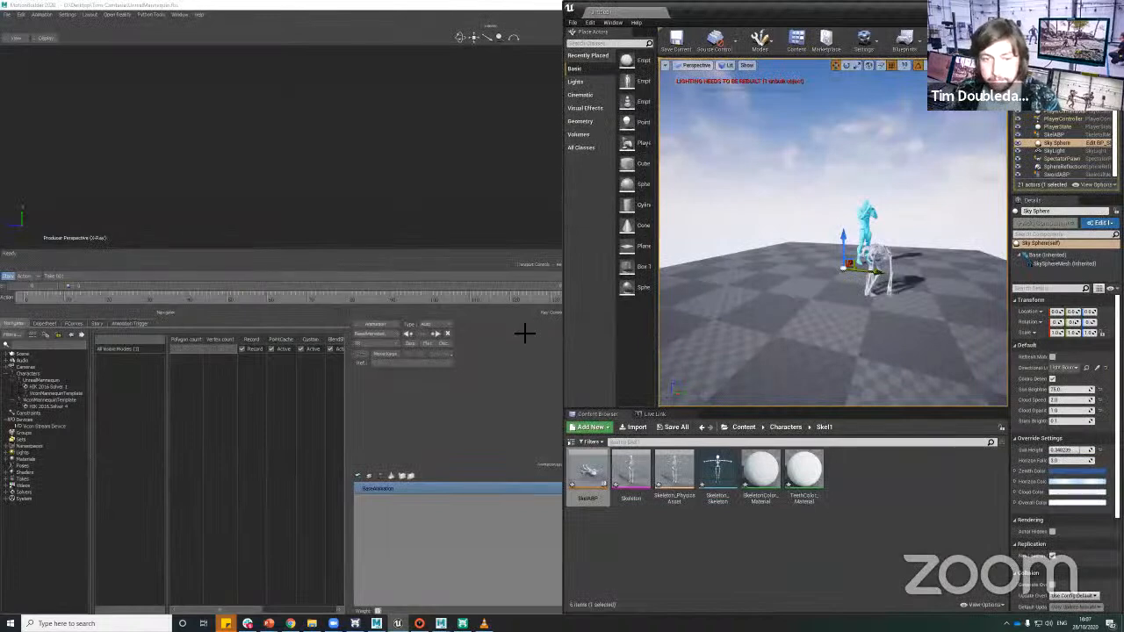
key("super+Up")
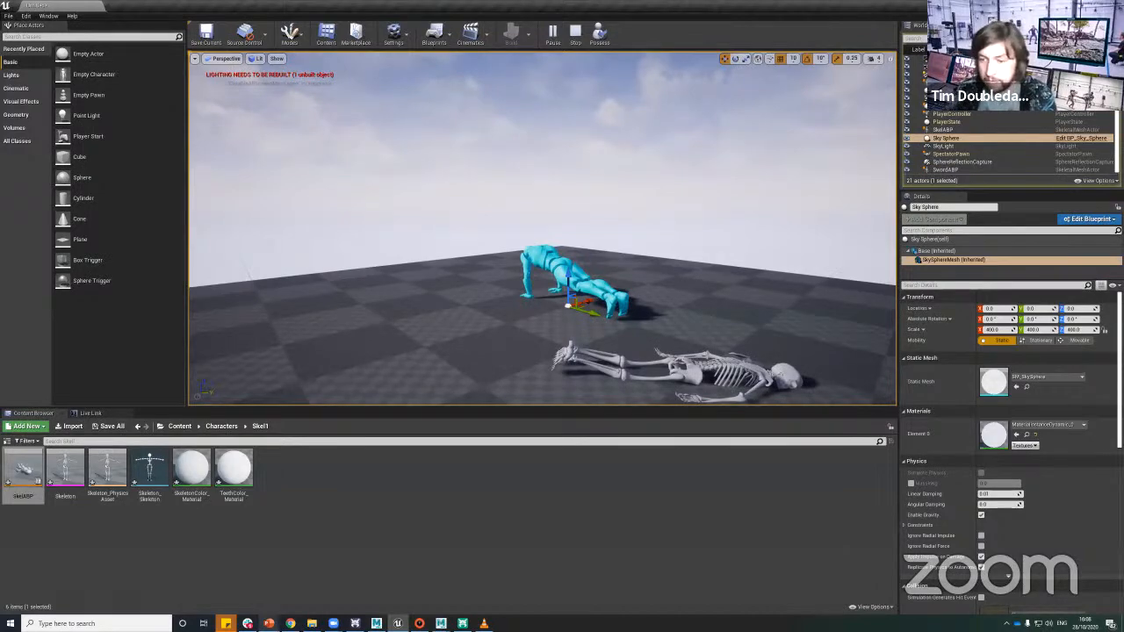
key("alt+Tab")
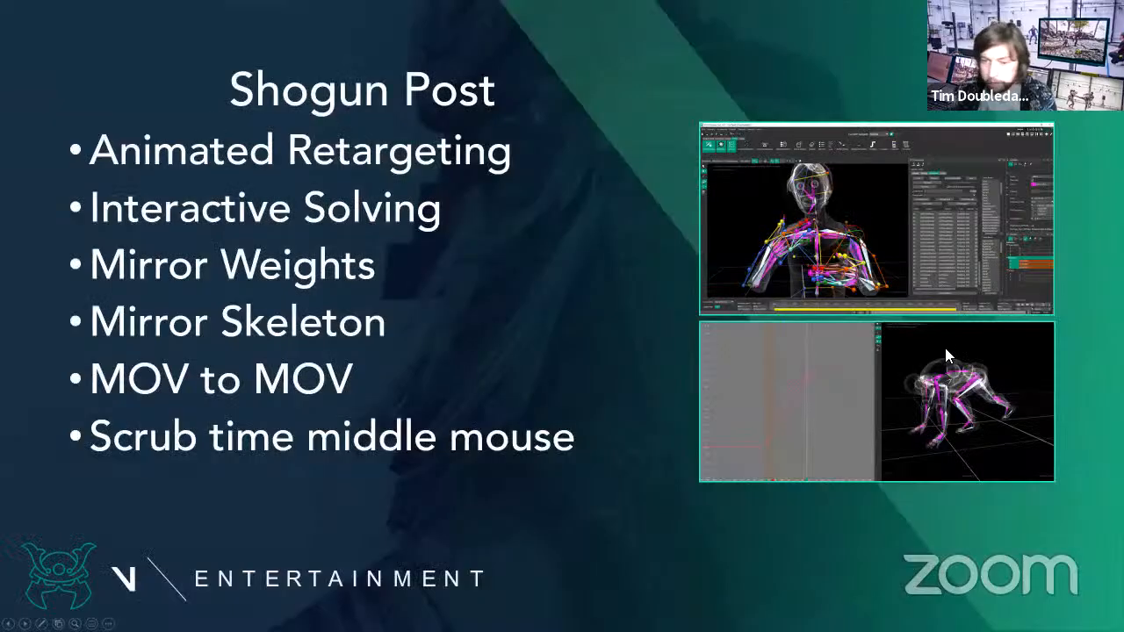